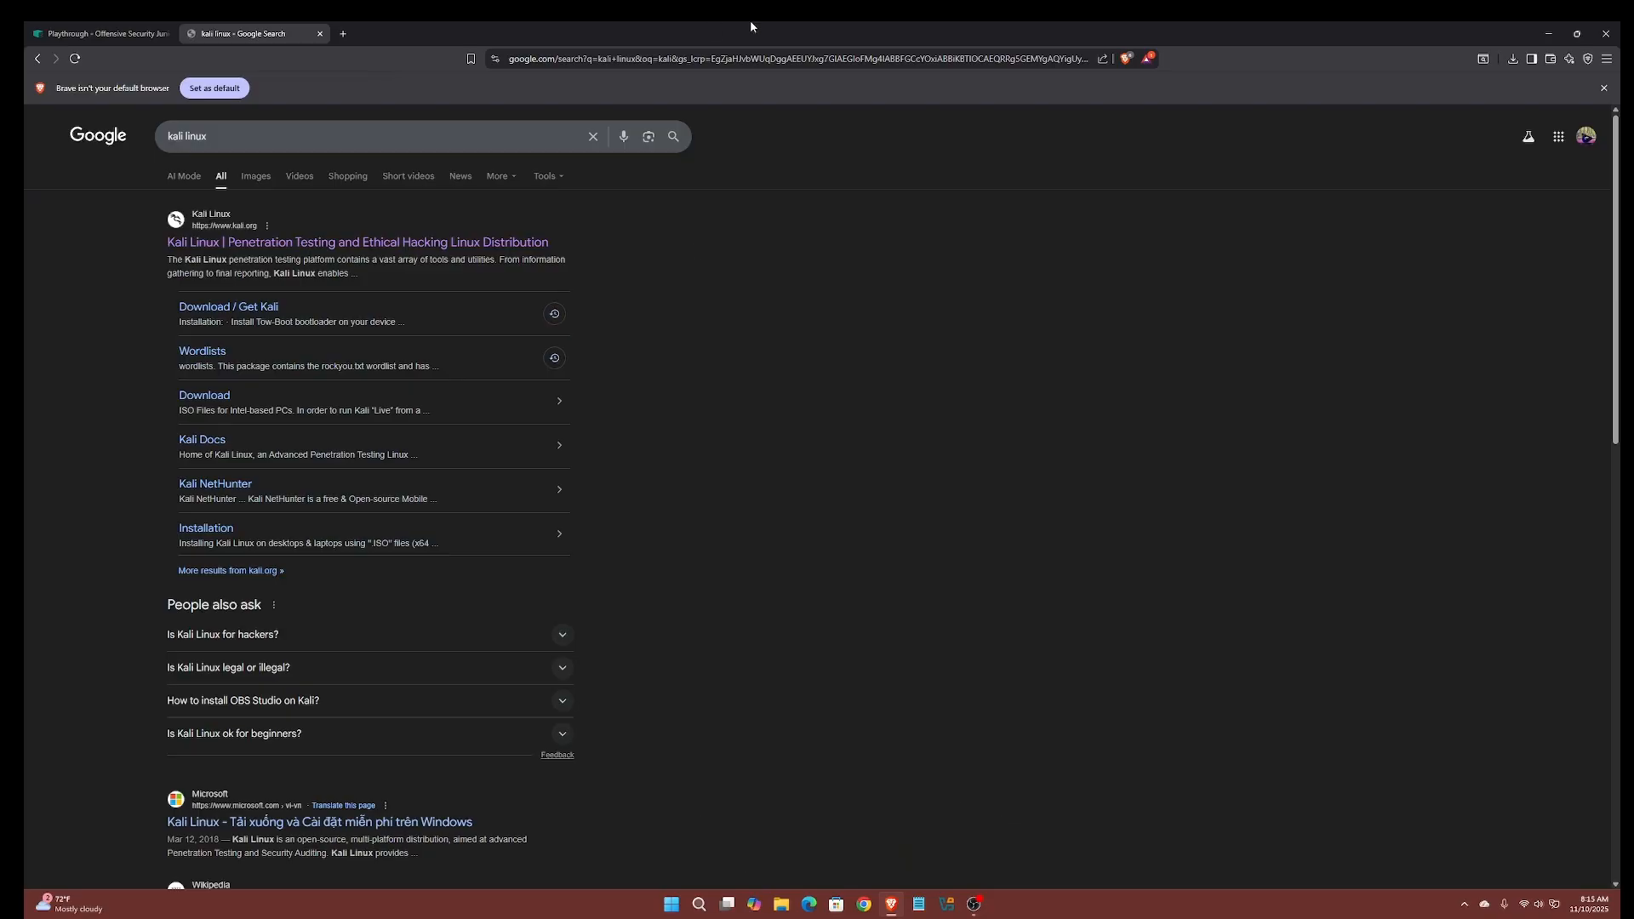
# Open the pre-built virtual machines section of kali.org and request the VirtualBox image download, dismissing the save dialog.
pyautogui.click(354, 244)
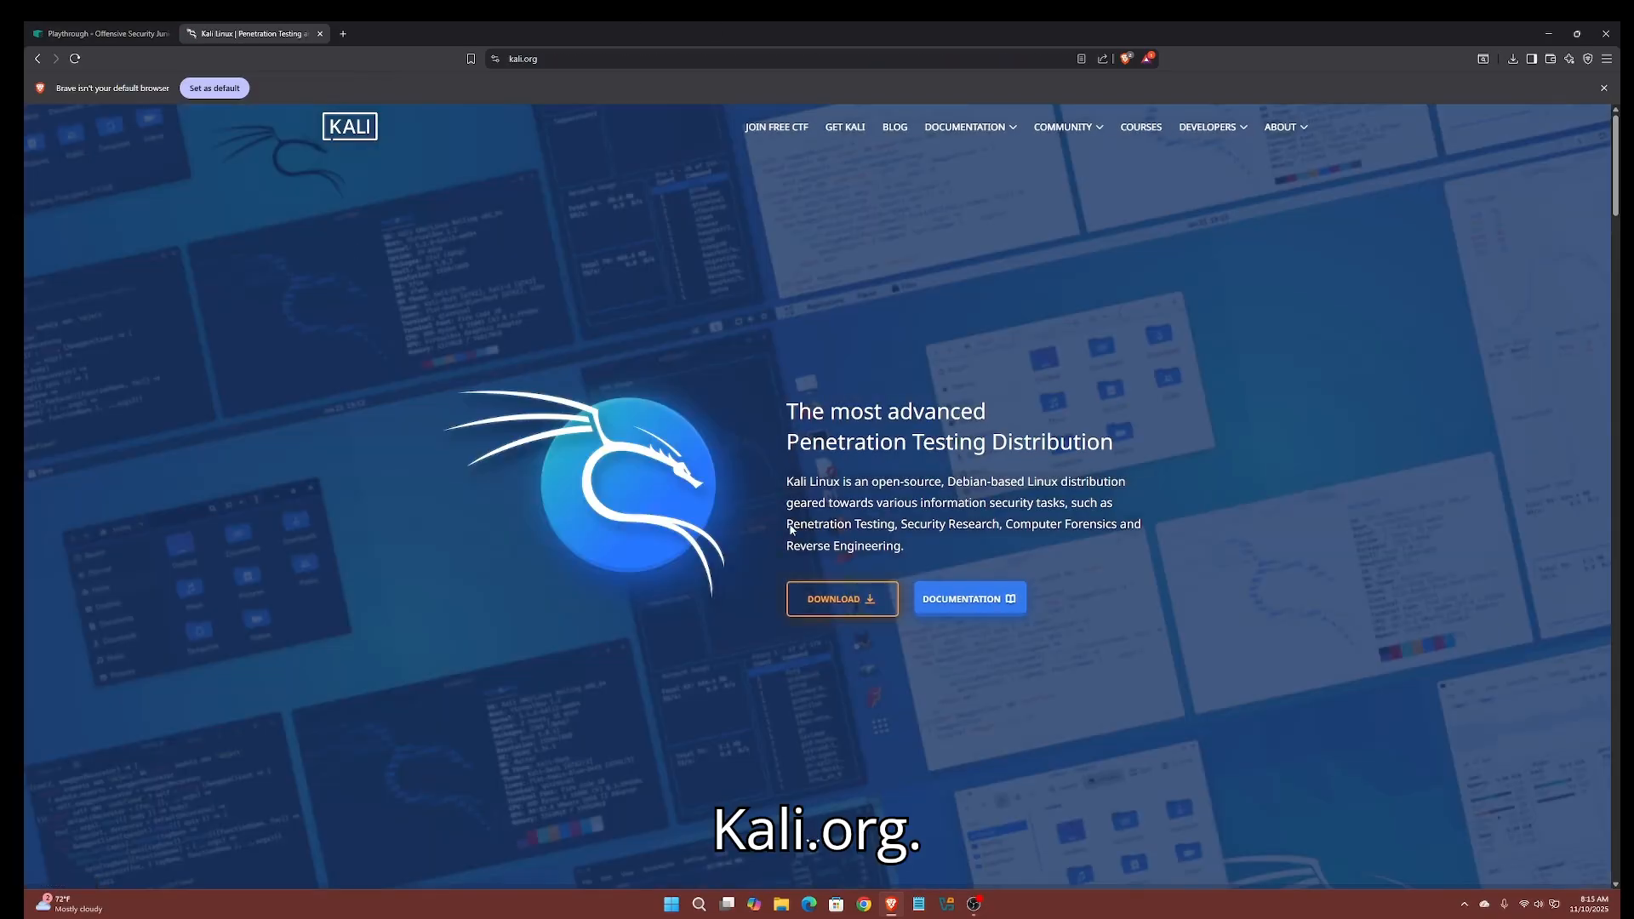
pyautogui.click(854, 606)
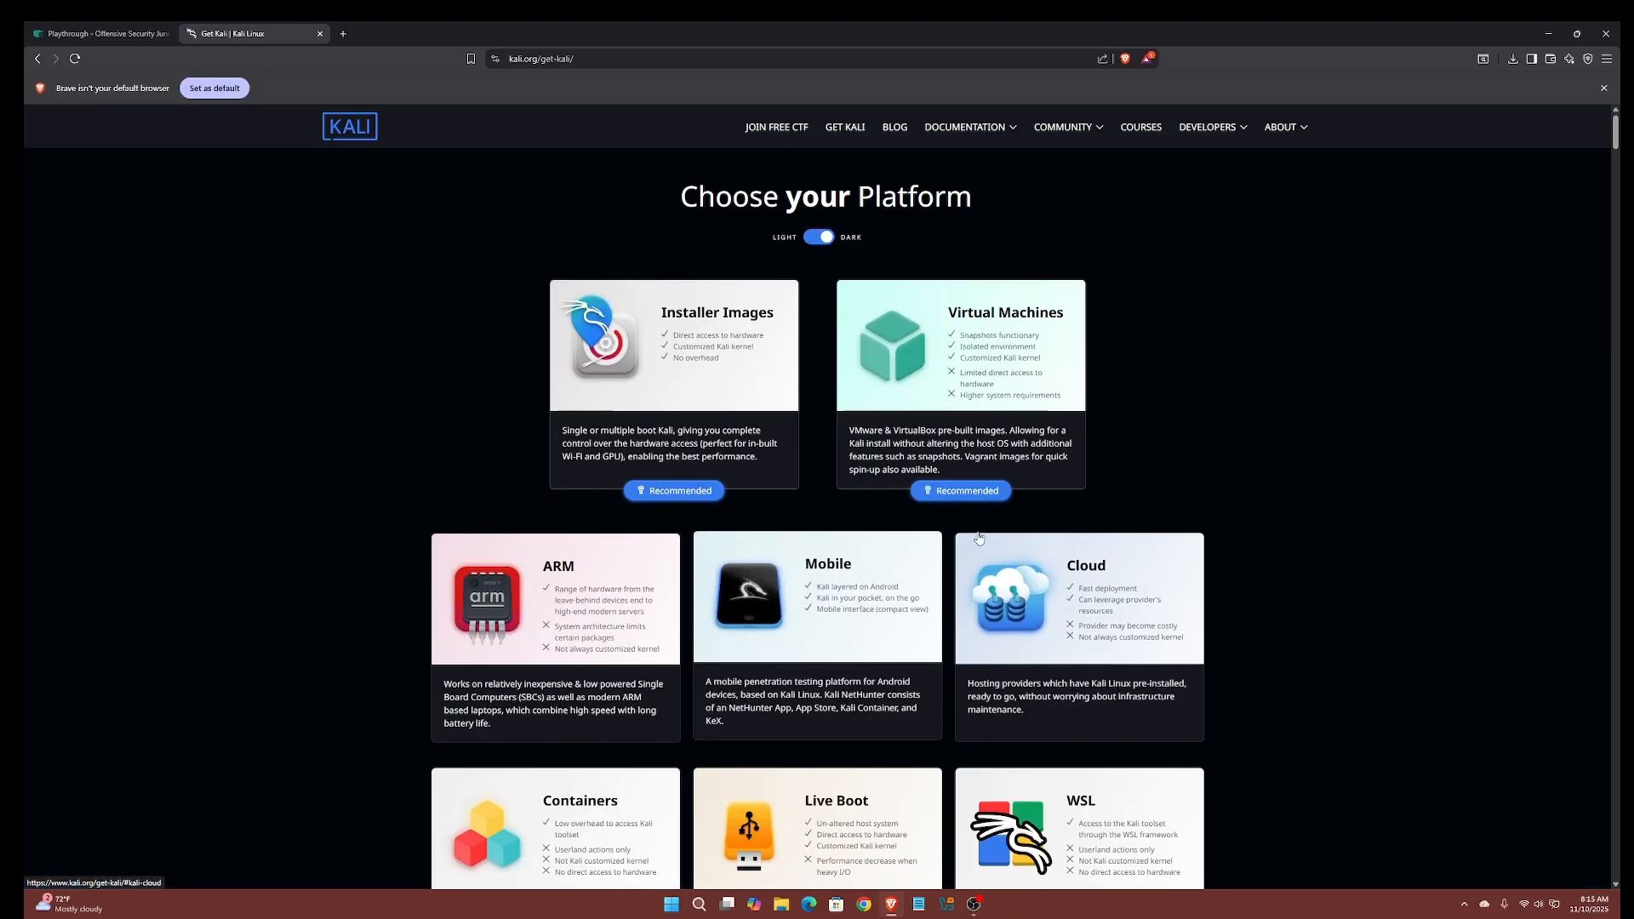
pyautogui.click(983, 390)
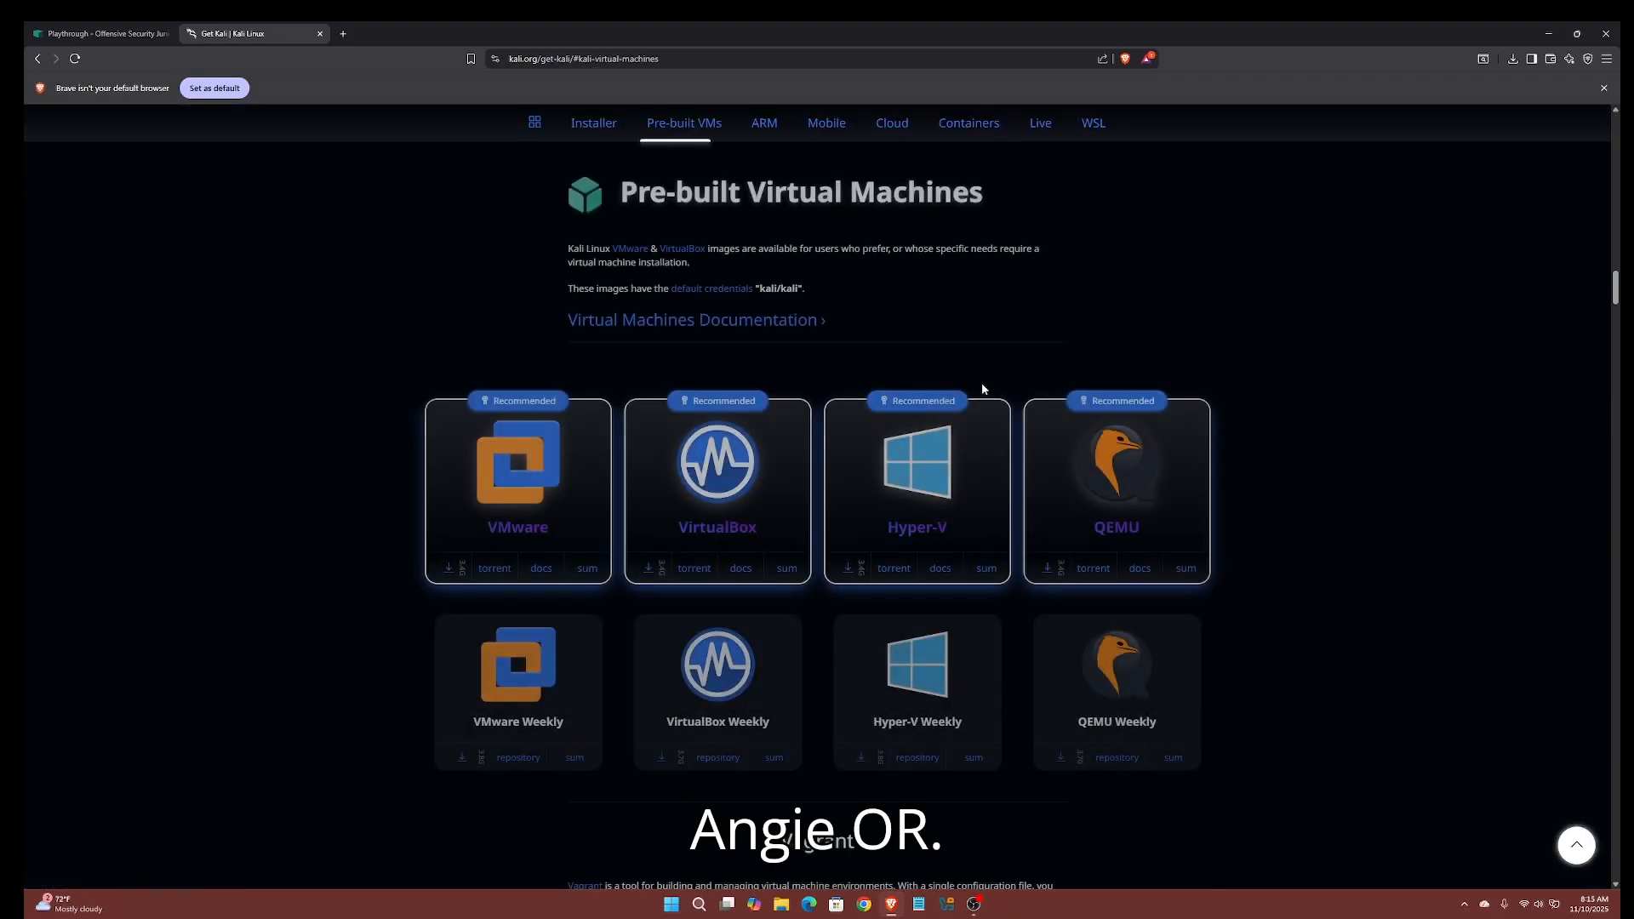
pyautogui.click(719, 491)
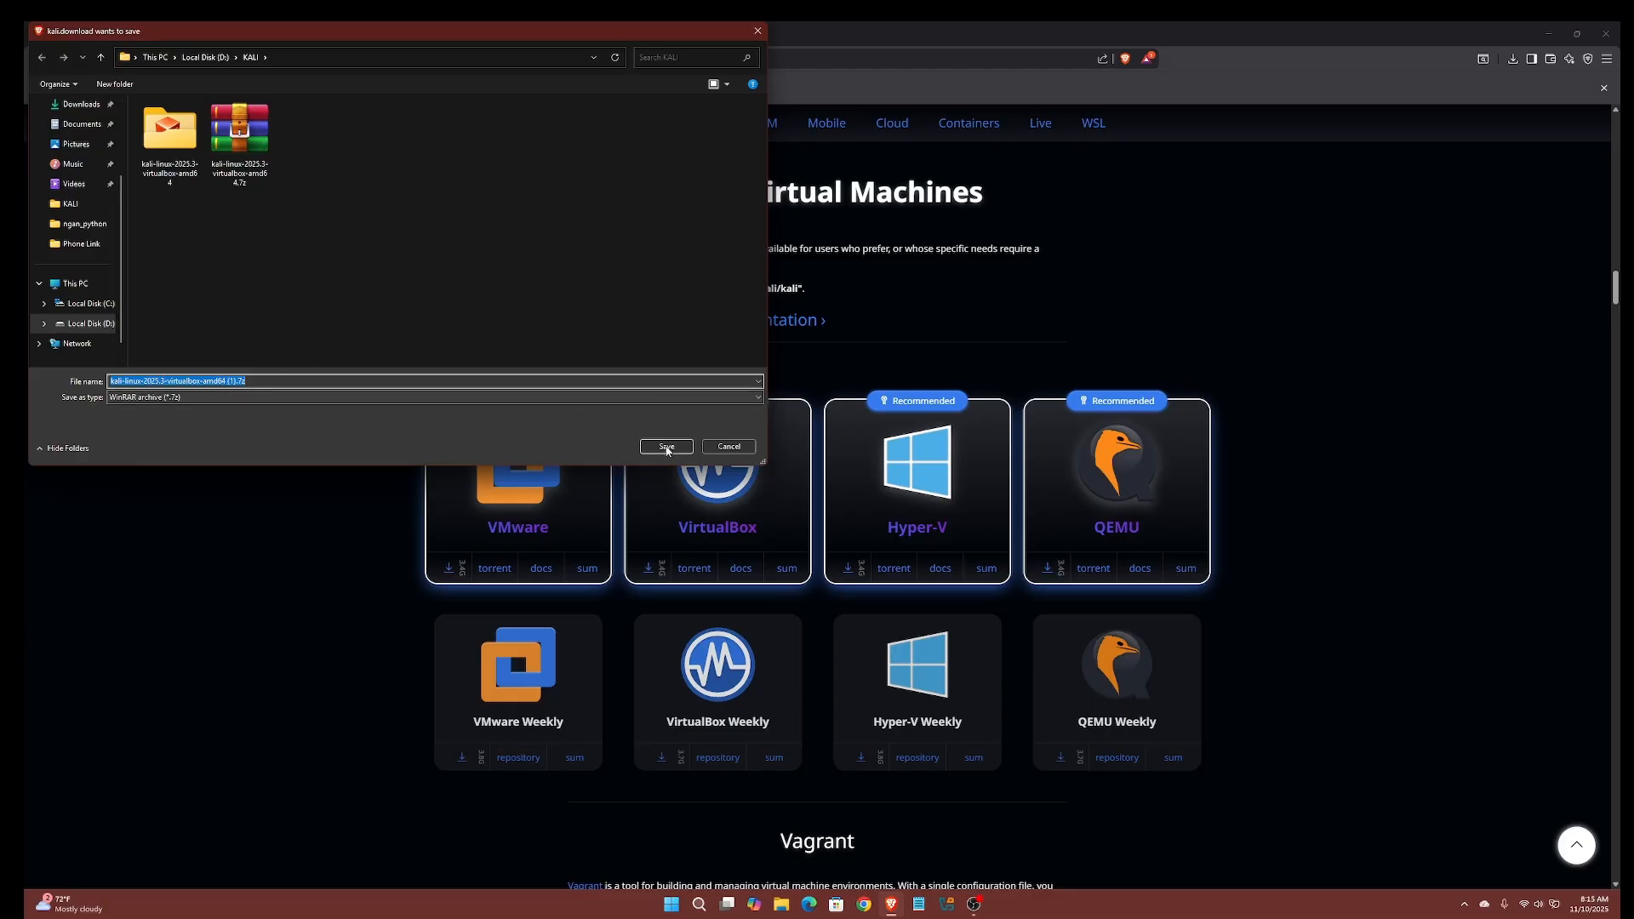
pyautogui.click(729, 448)
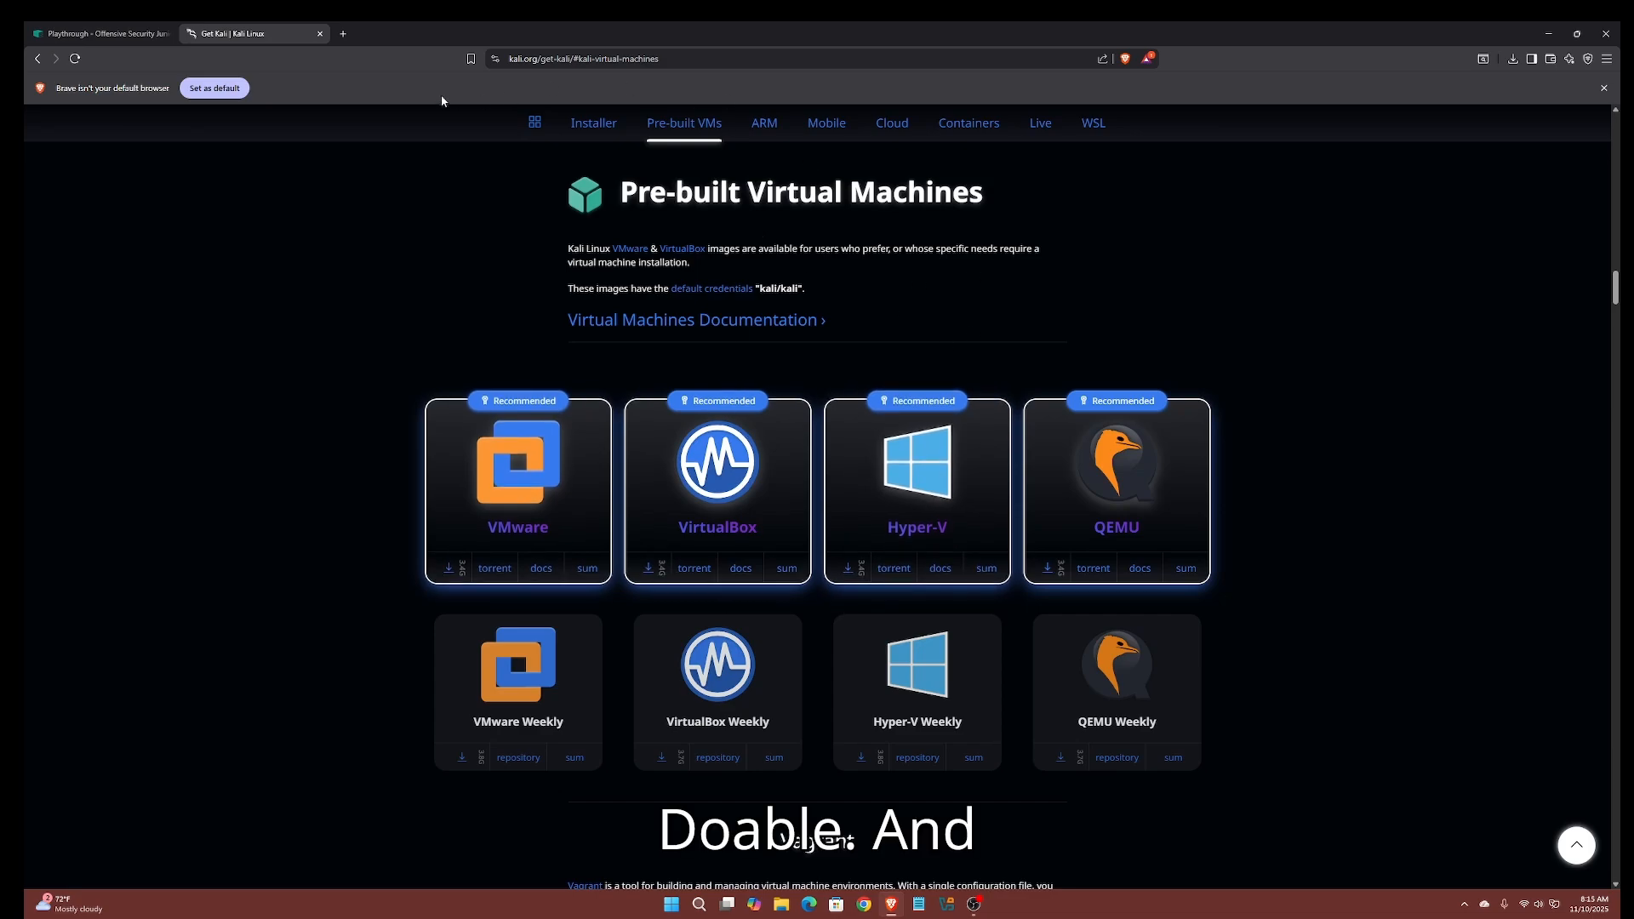
# Search the web for "virtual box" in a new browser tab and open the Oracle VirtualBox website.
pyautogui.click(343, 34)
pyautogui.click(702, 60)
pyautogui.write('vir')
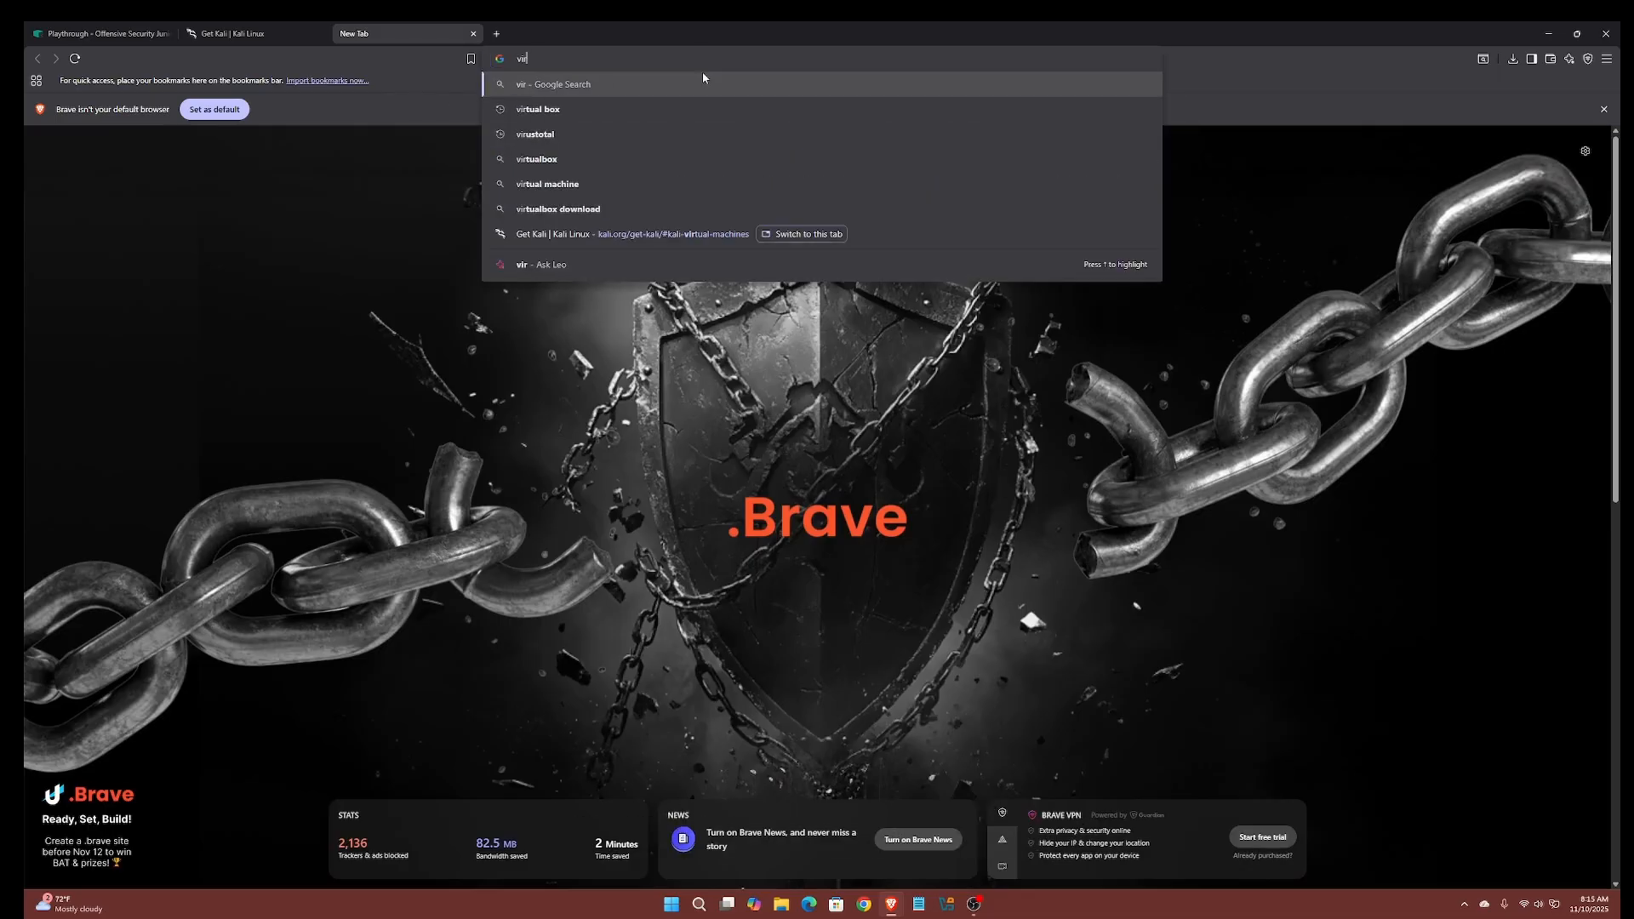
pyautogui.write('tual box')
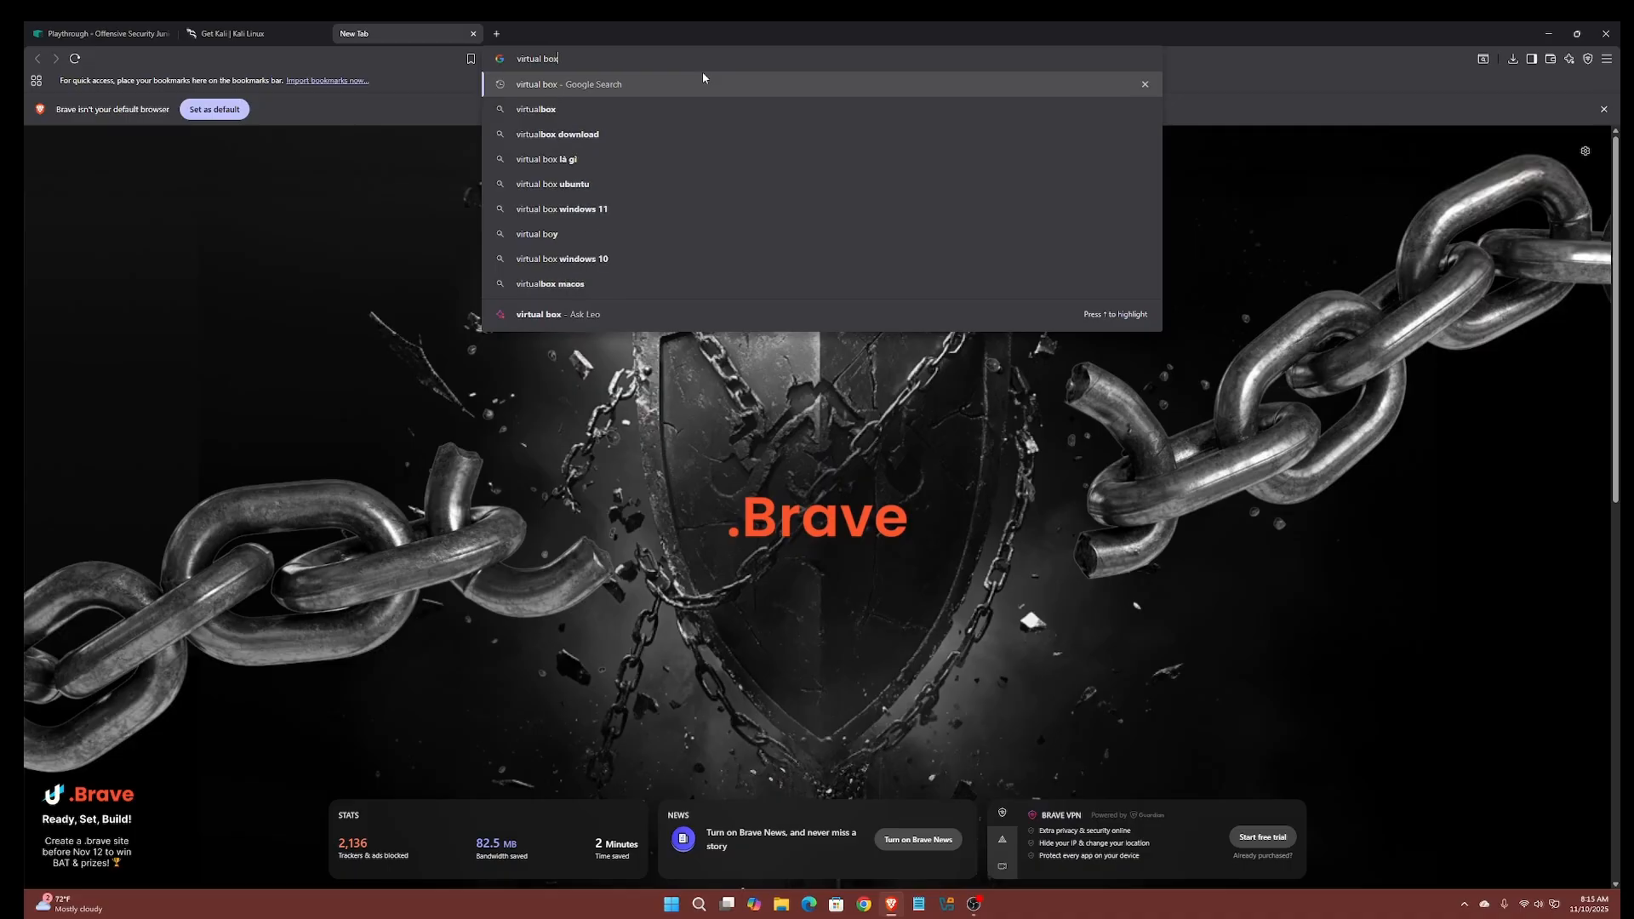
pyautogui.press('Return')
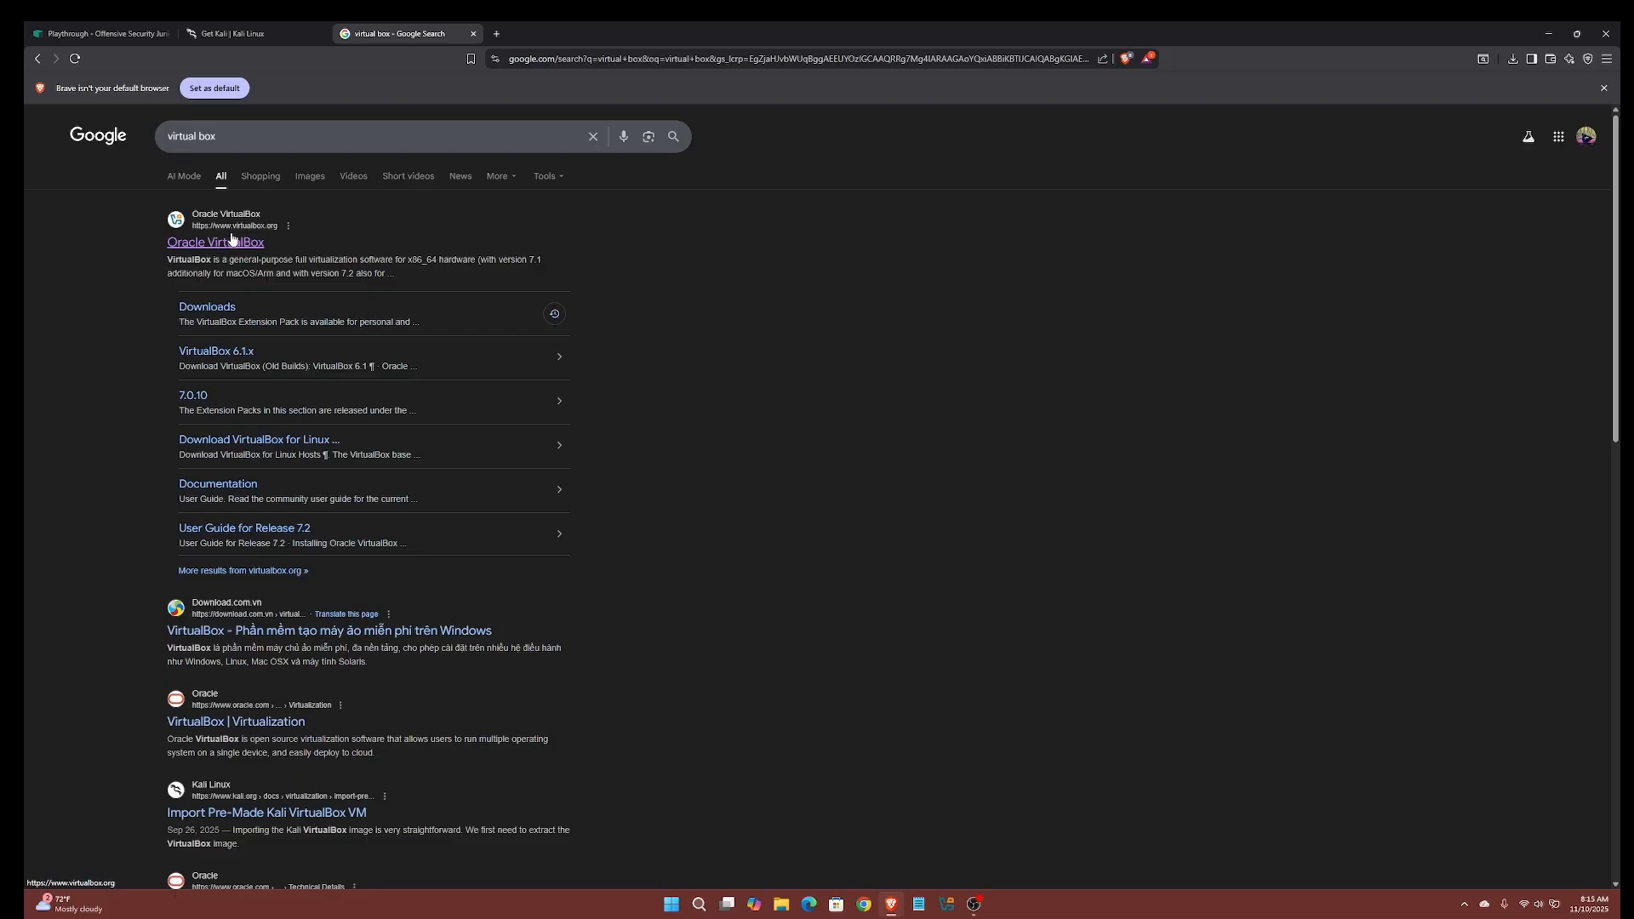
pyautogui.click(251, 245)
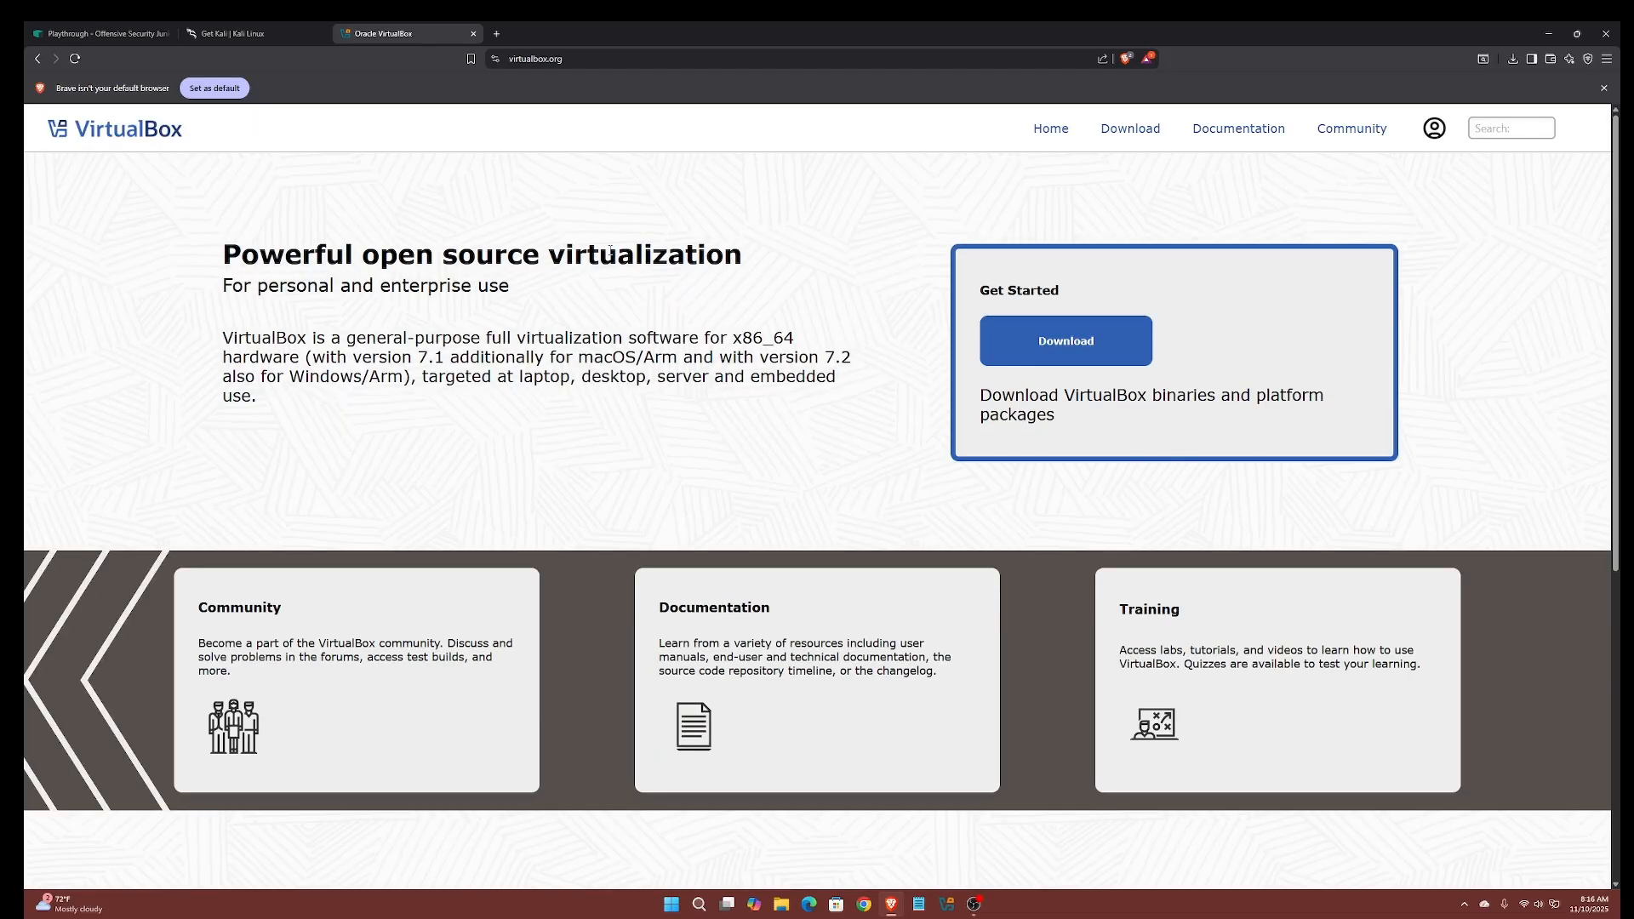
# Look over the VirtualBox home page and open its download page at the platform packages and Extension Pack.
pyautogui.scroll(-4, 1045, 578)
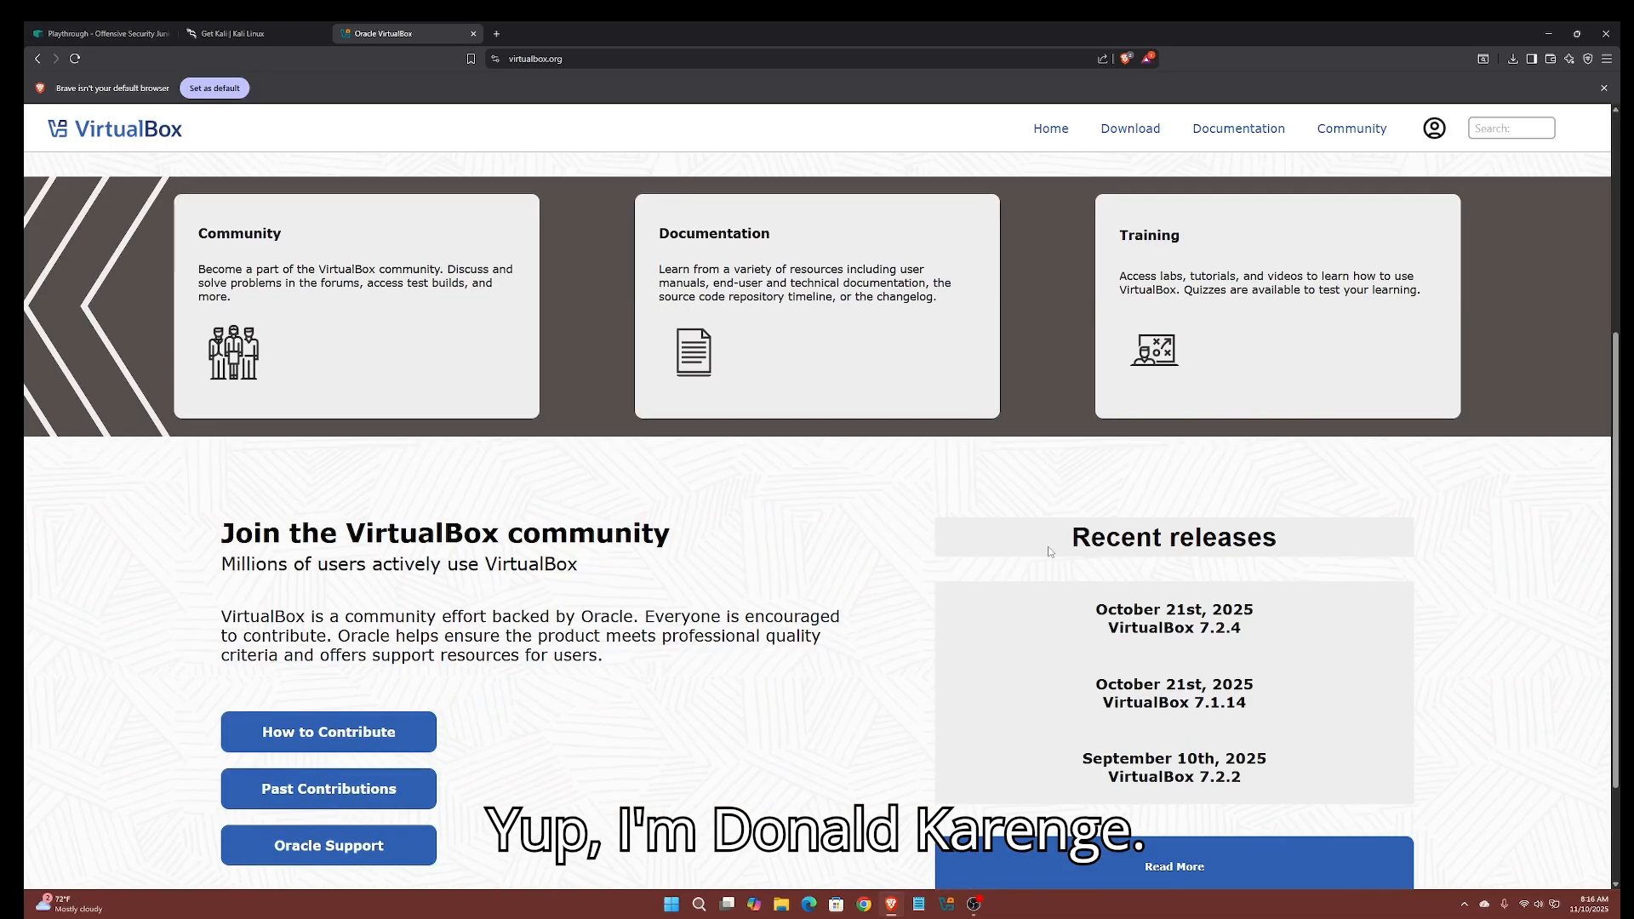
pyautogui.scroll(-2, 1045, 578)
pyautogui.scroll(5, 1055, 569)
pyautogui.scroll(-5, 1055, 565)
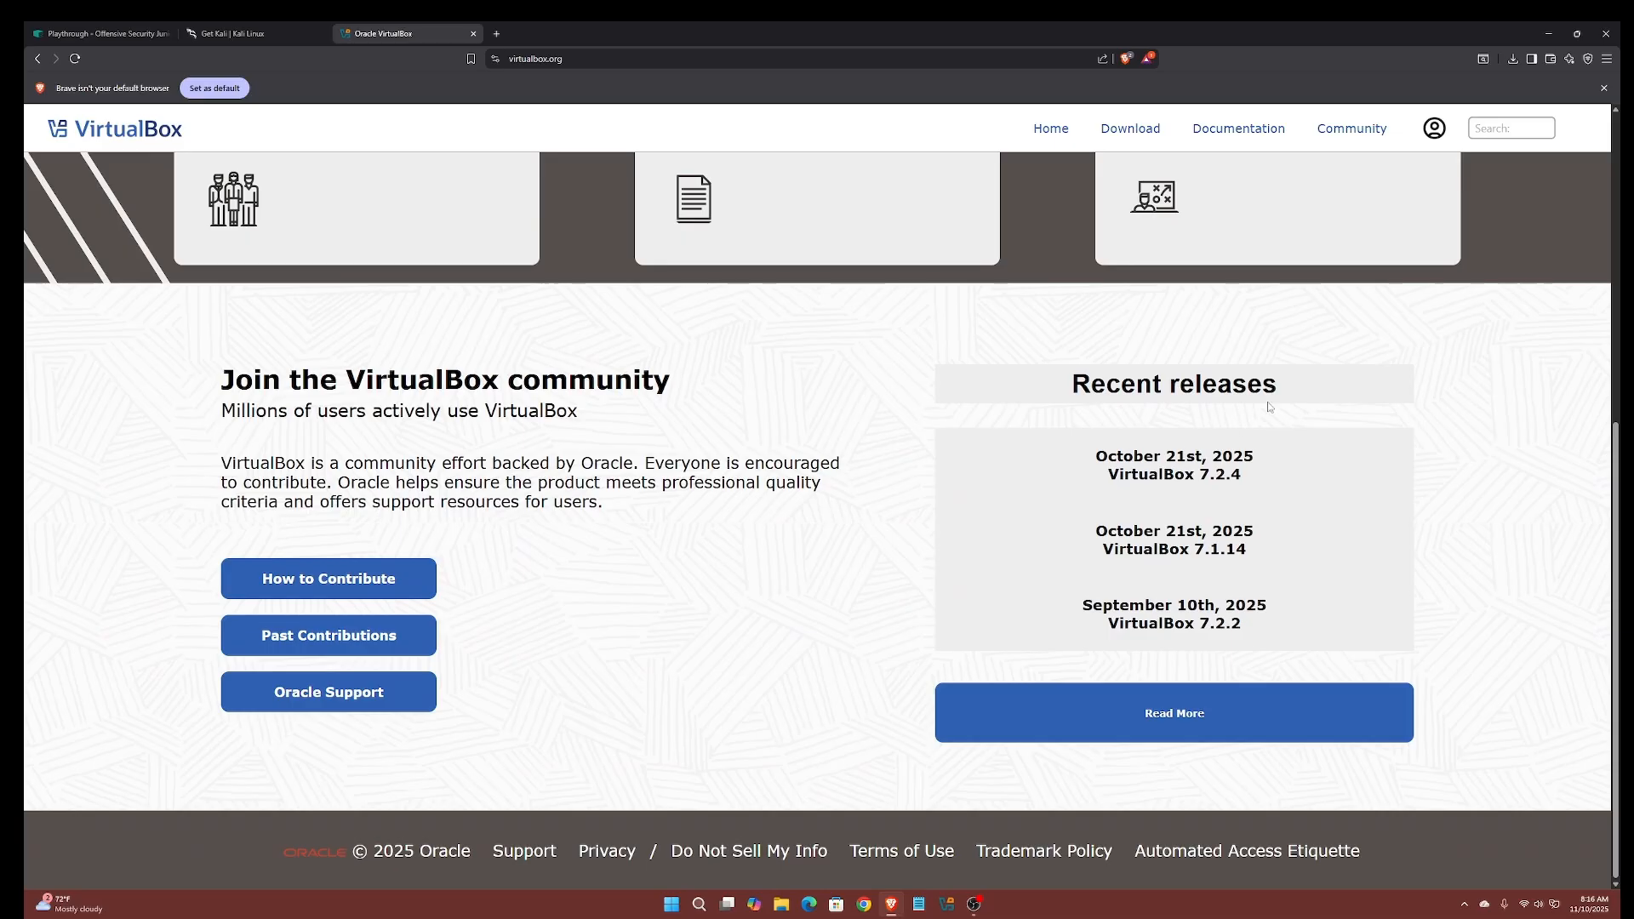
pyautogui.scroll(5, 983, 506)
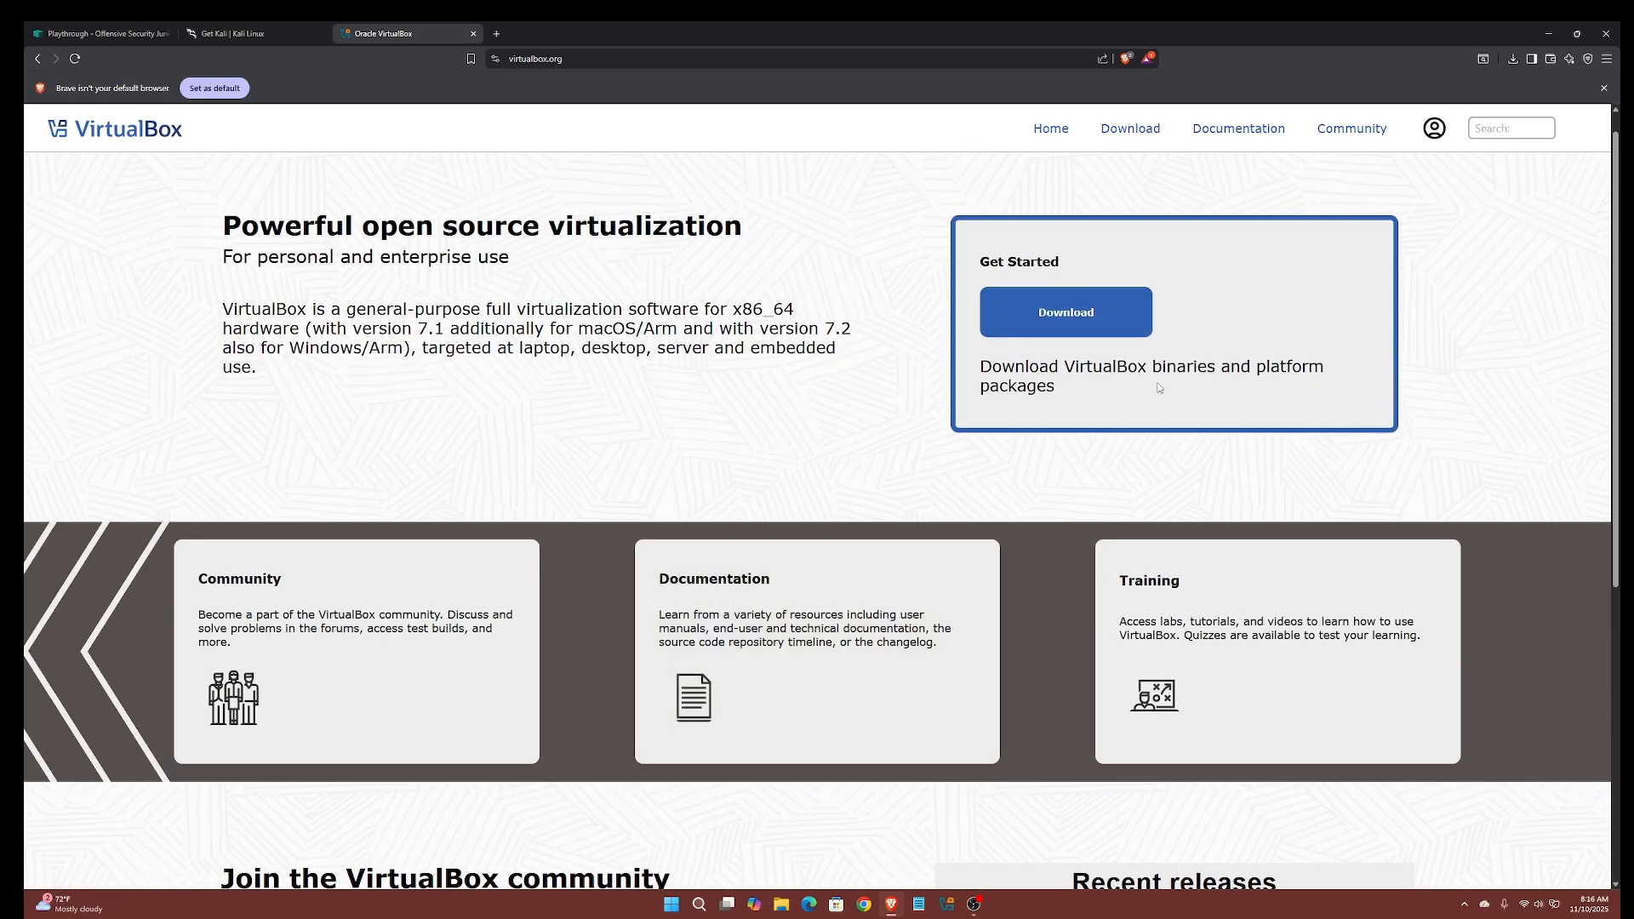
pyautogui.click(1064, 324)
pyautogui.scroll(-3, 902, 436)
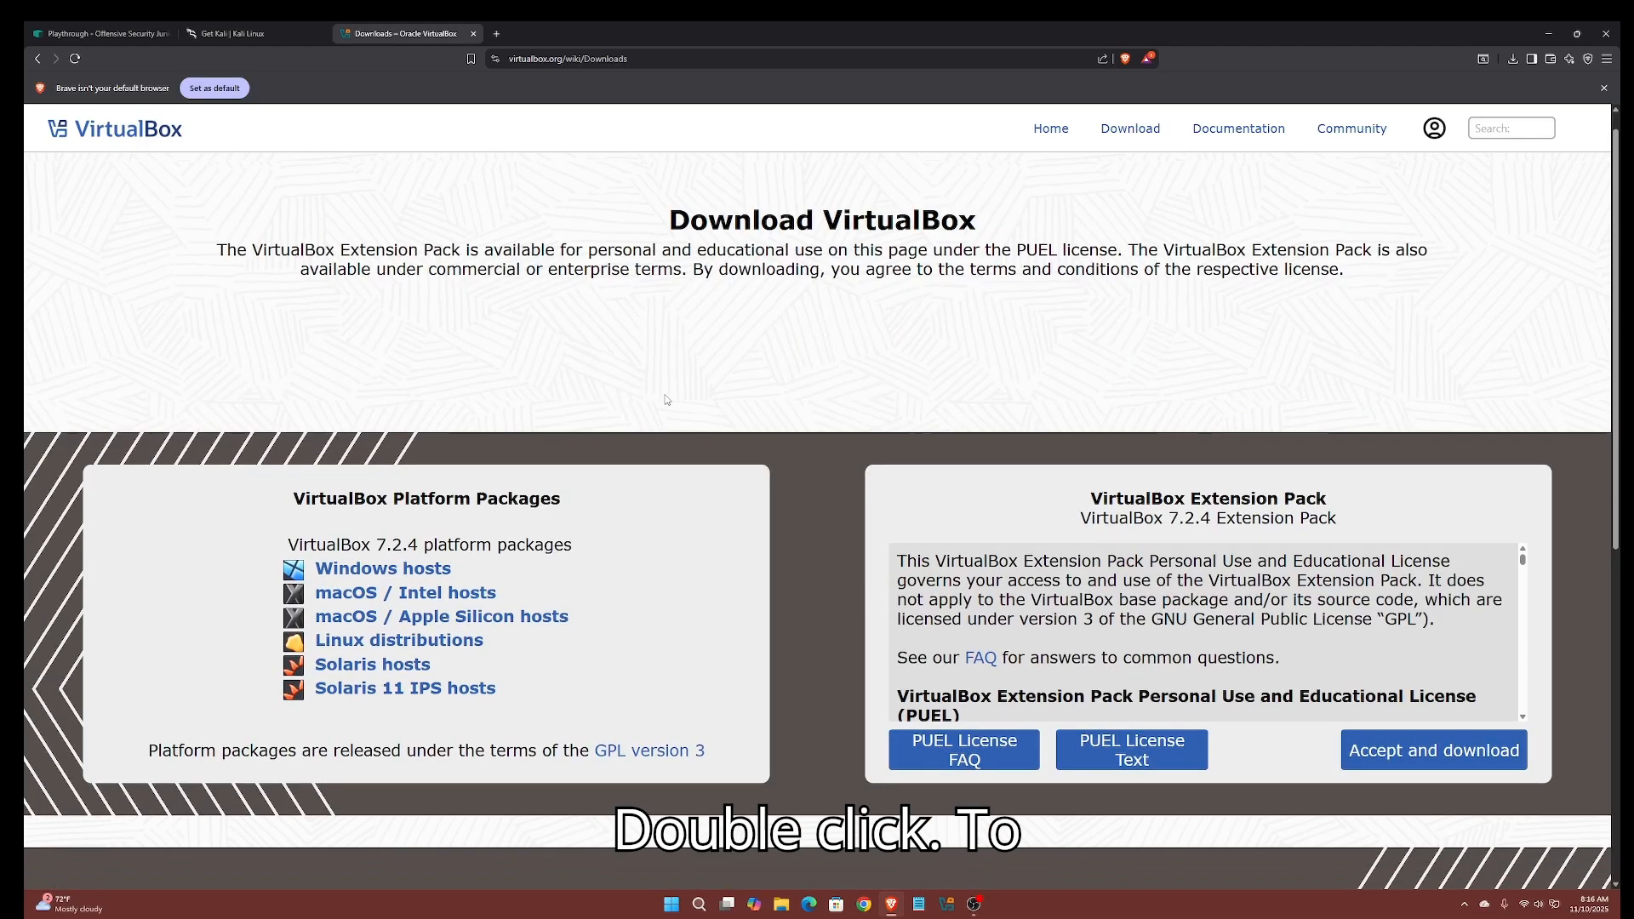
pyautogui.press('Tab')
pyautogui.press('Tab')
pyautogui.press('Tab')
pyautogui.press('Tab')
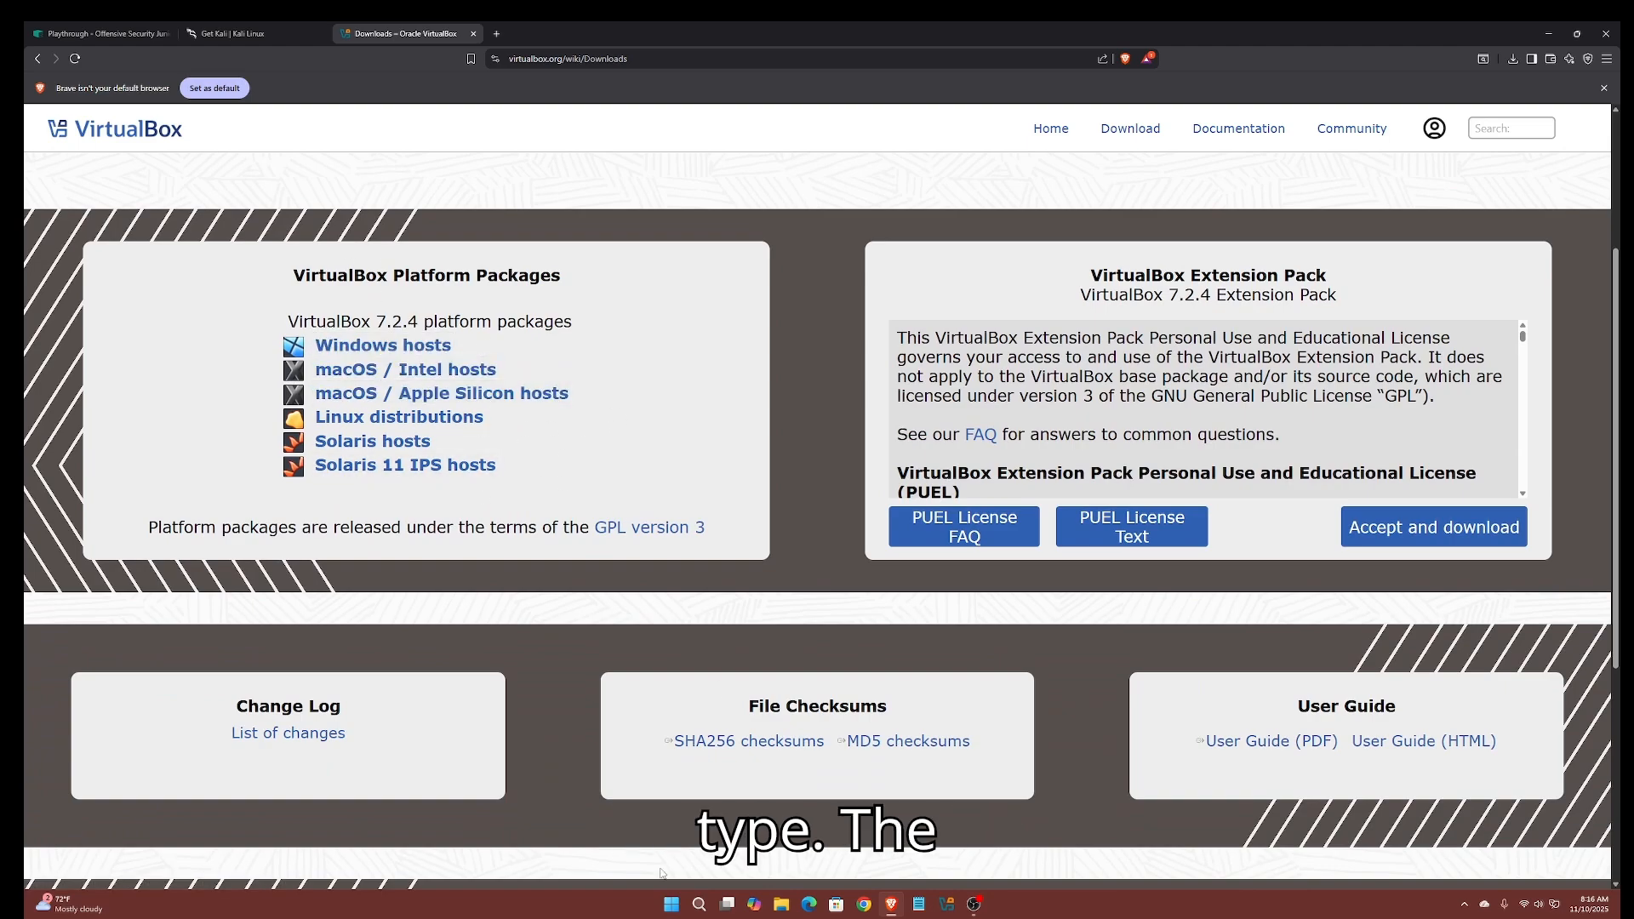
# Request the VirtualBox 7.2.4 Windows hosts package and the Extension Pack, cancelling the save dialog for each.
pyautogui.click(400, 355)
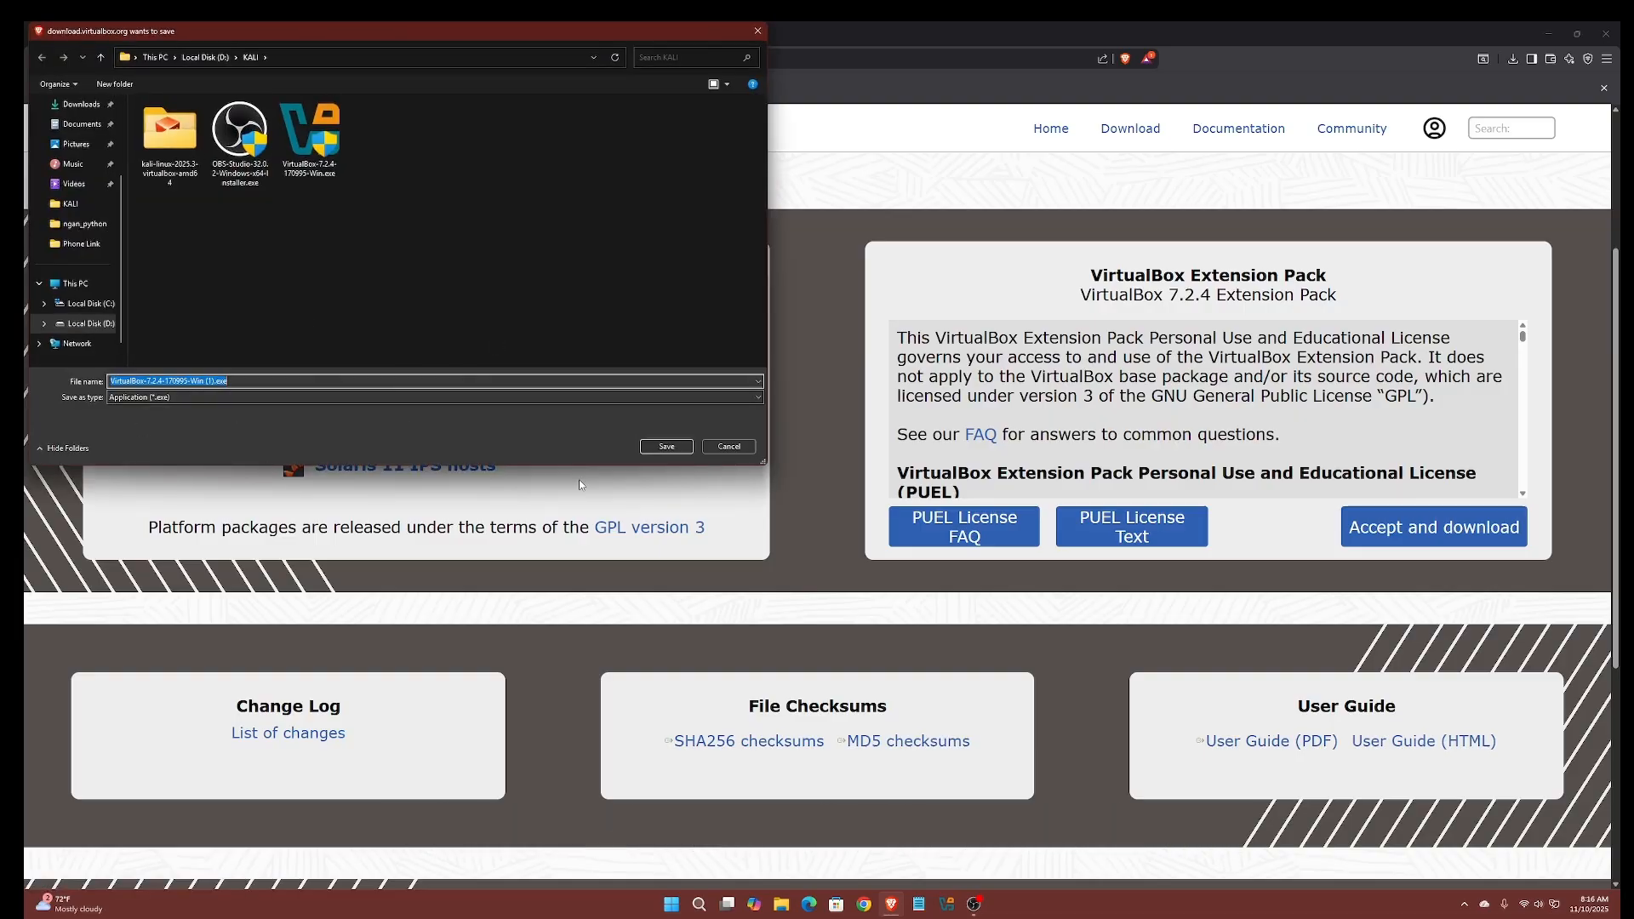
pyautogui.click(739, 446)
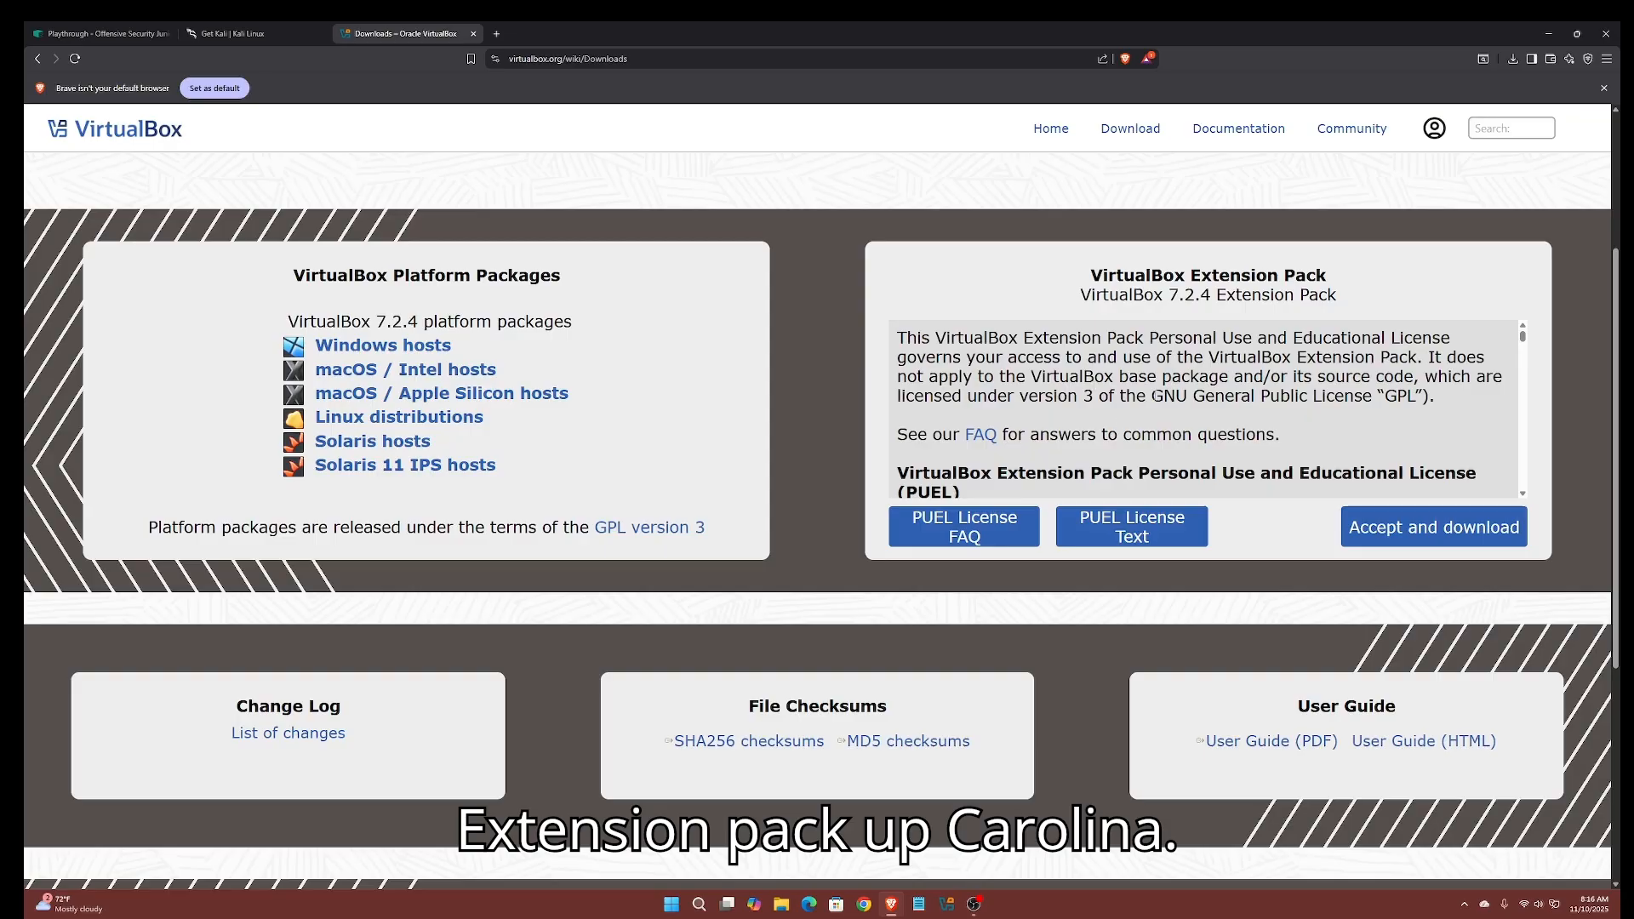
pyautogui.click(1435, 544)
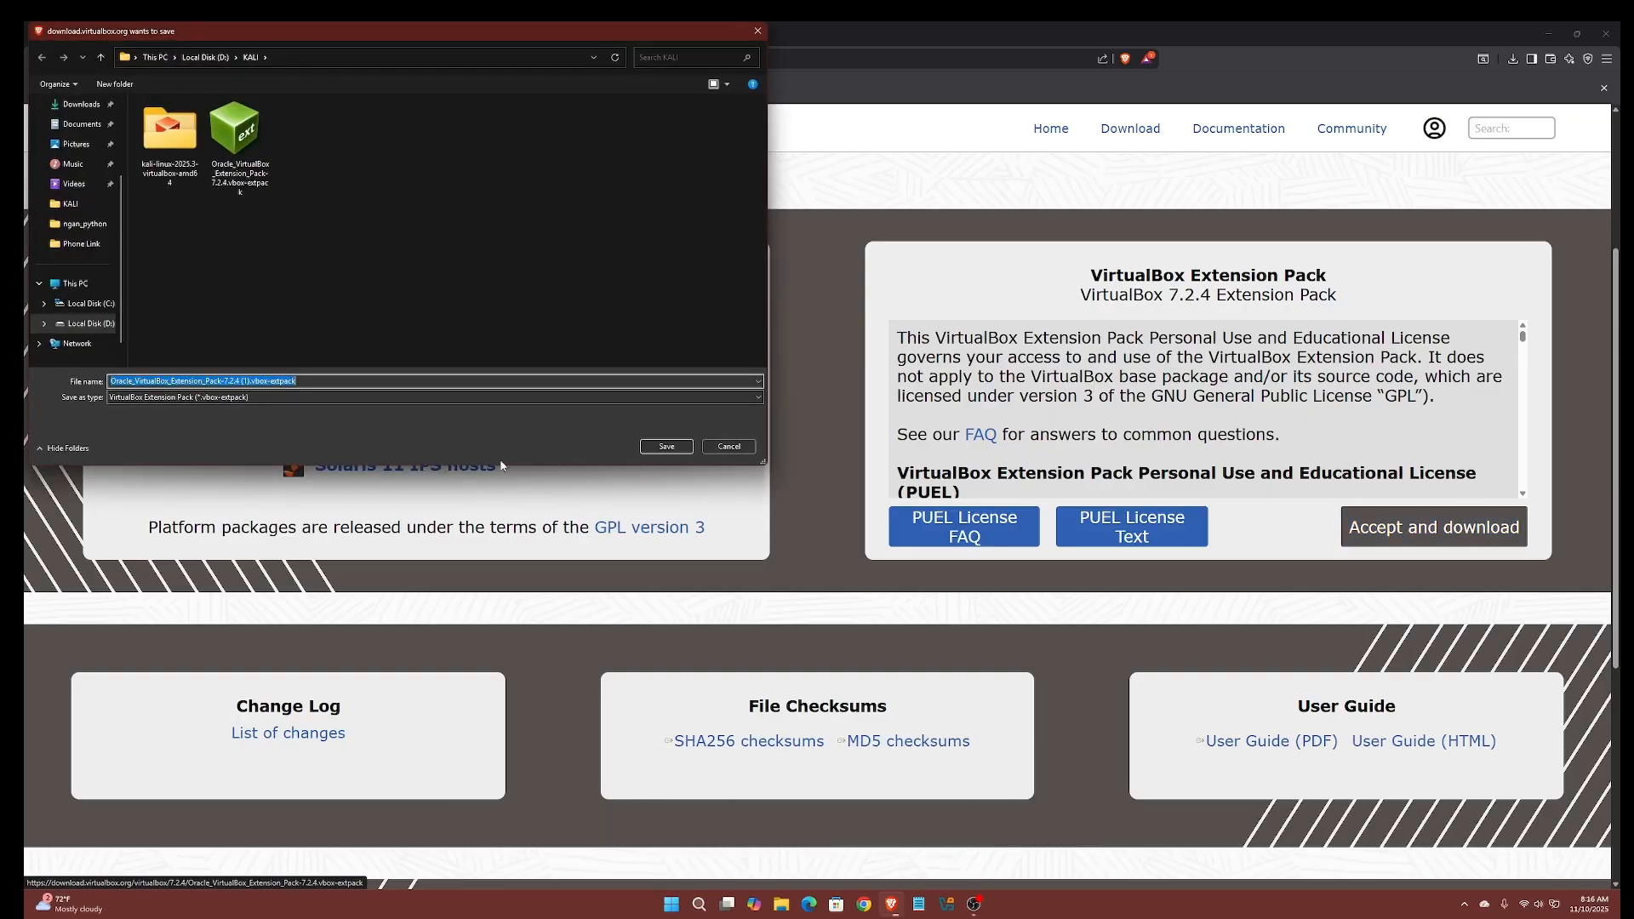
pyautogui.click(730, 448)
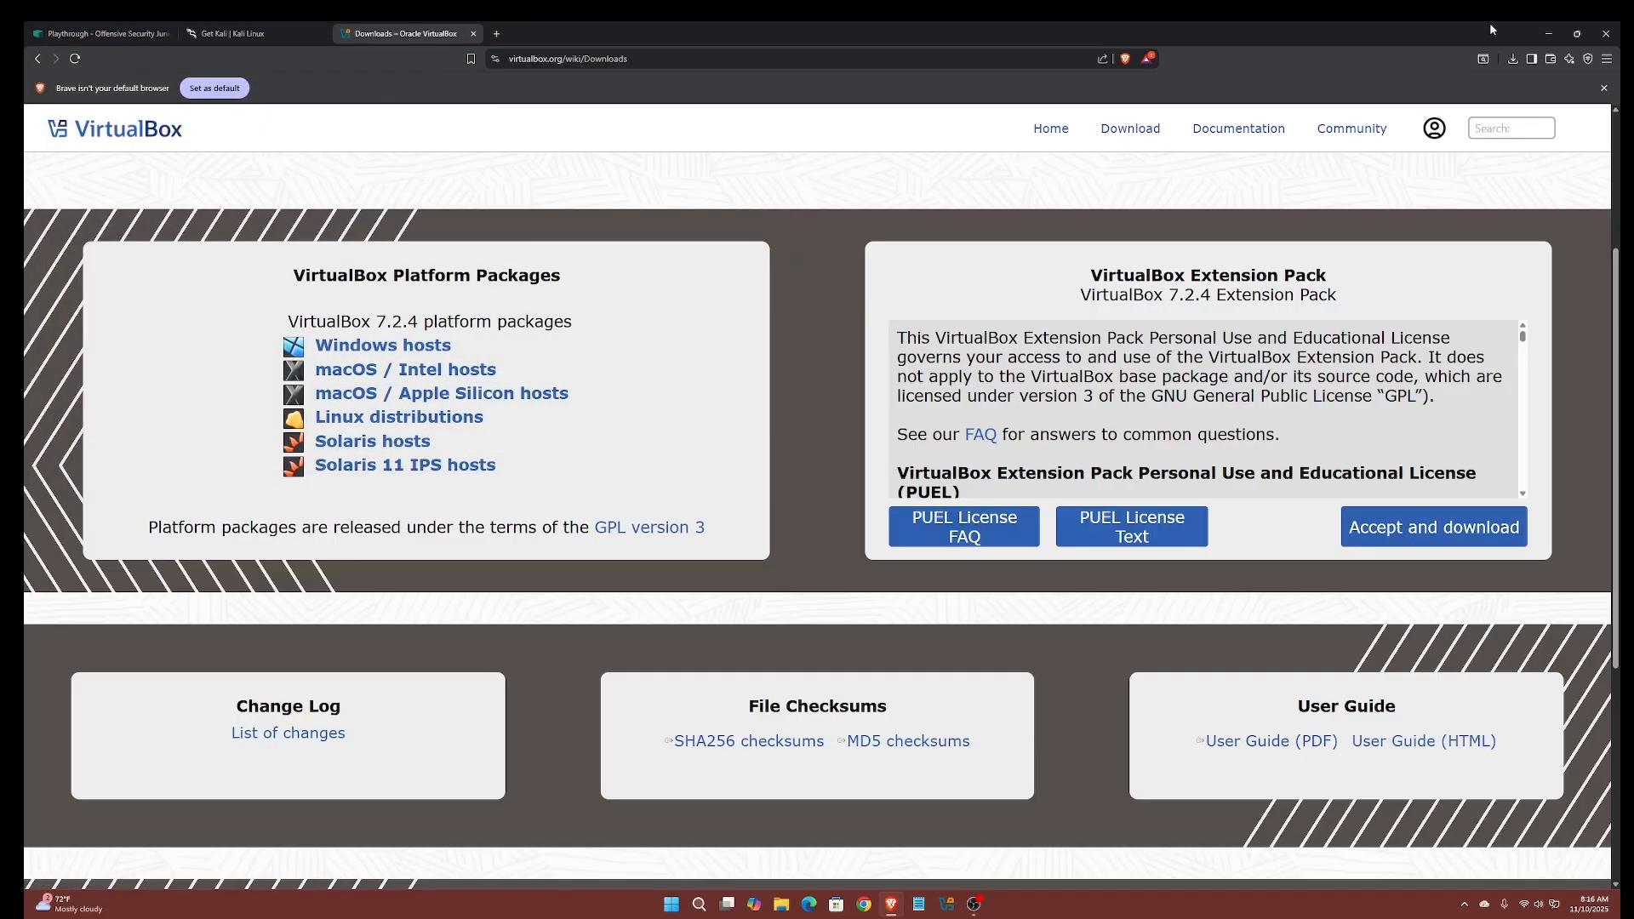
# Minimize the browser and launch Oracle VirtualBox from the desktop.
pyautogui.click(1549, 33)
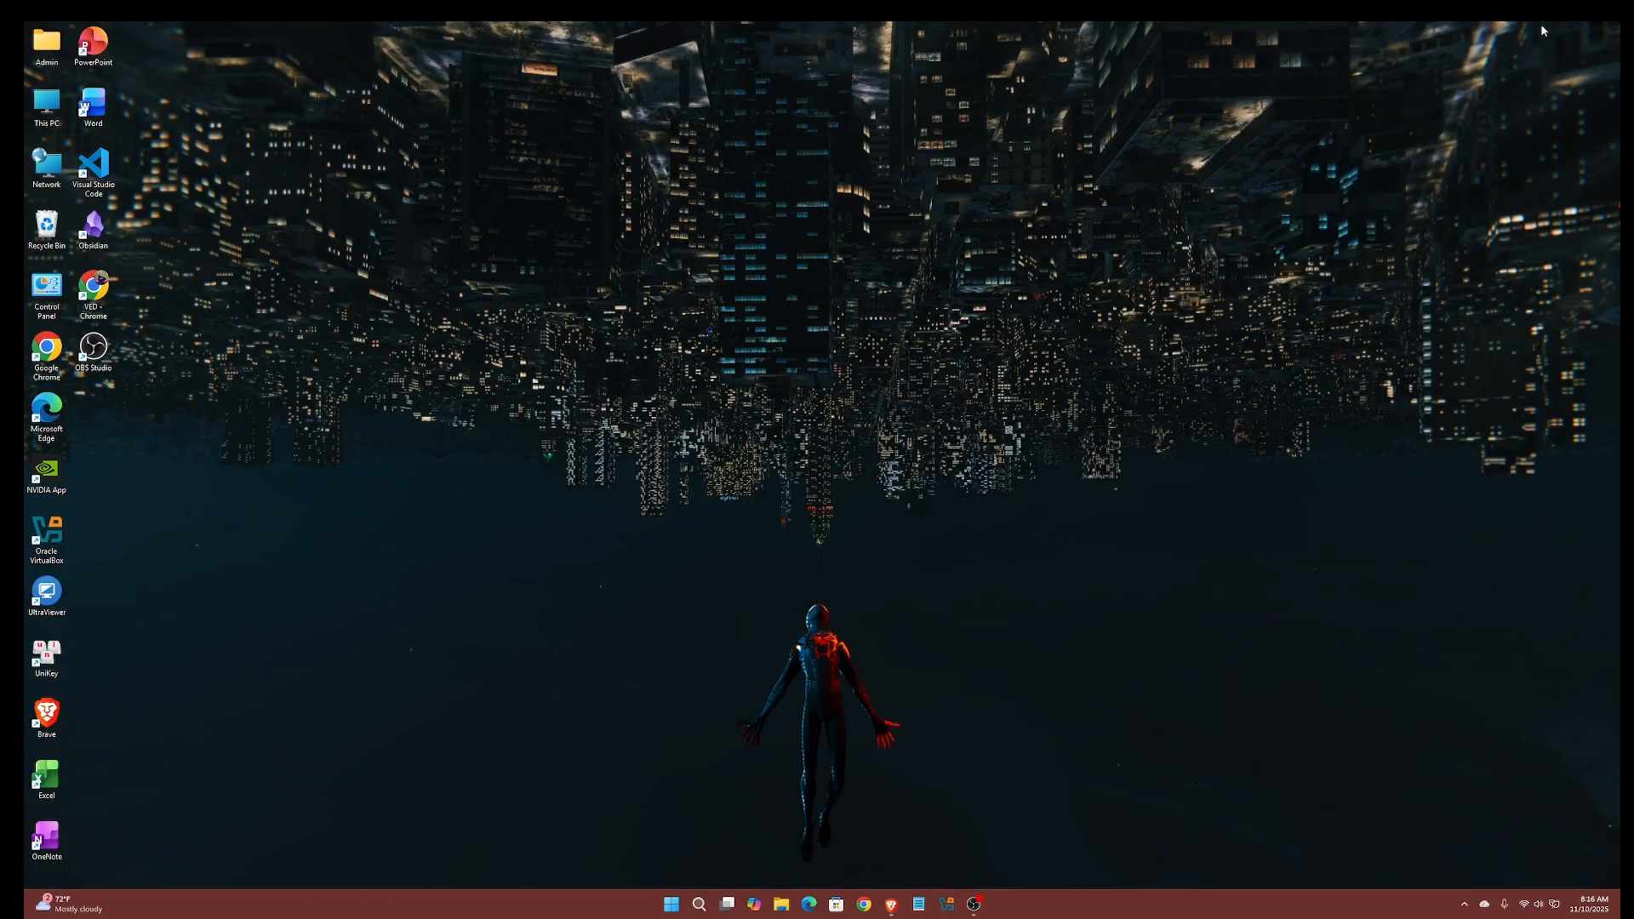
pyautogui.rightClick(767, 466)
pyautogui.click(832, 515)
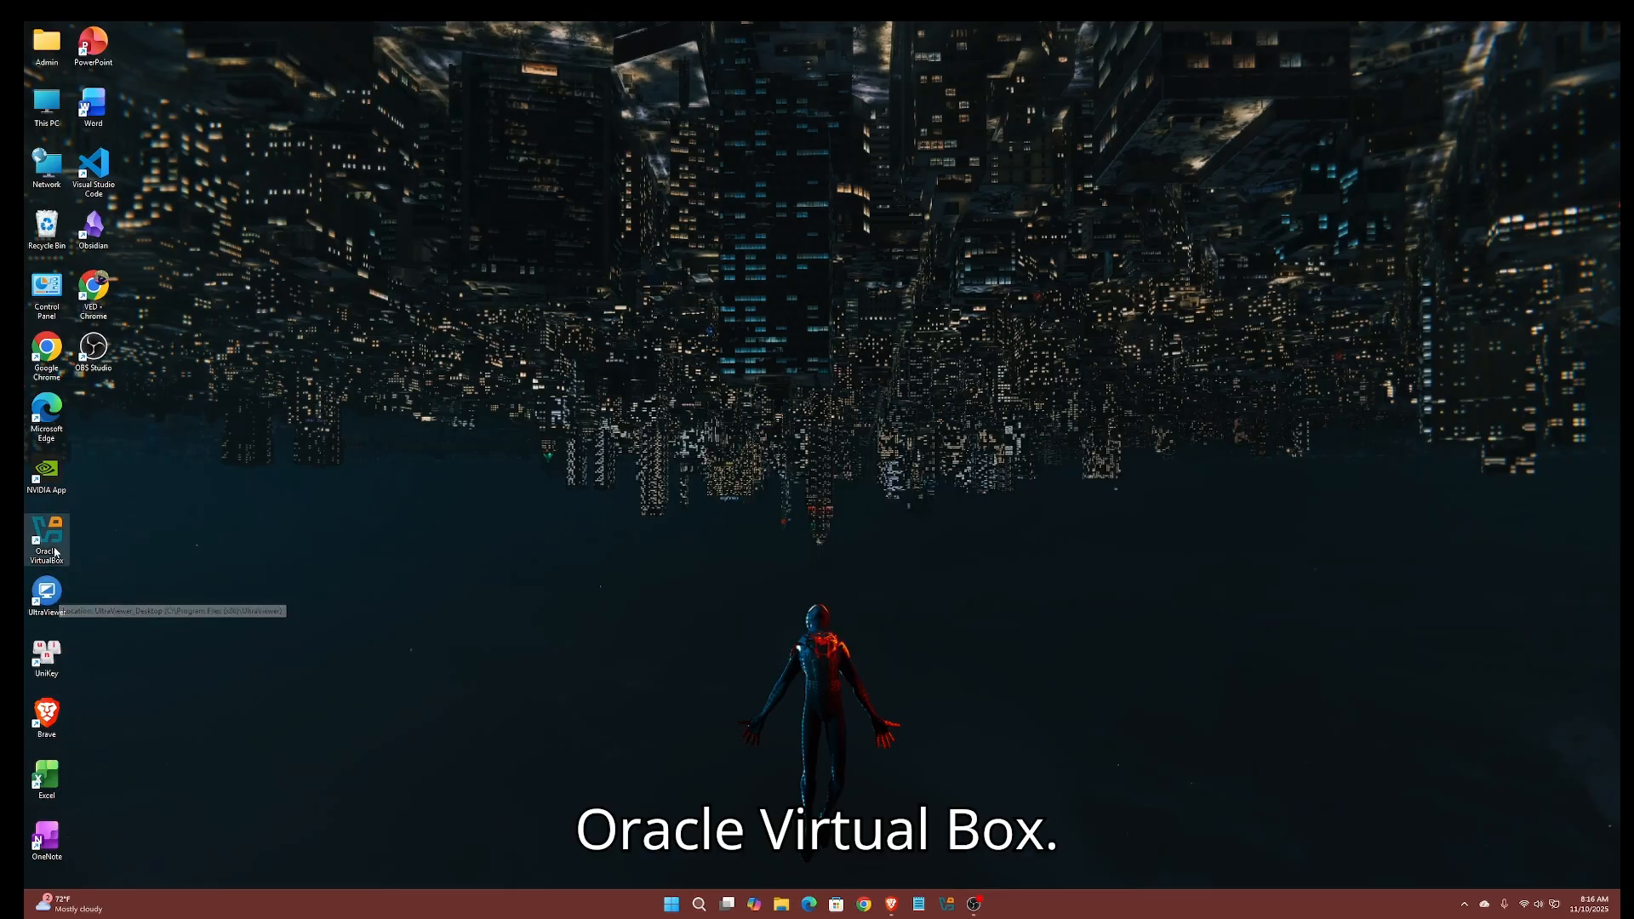
pyautogui.rightClick(62, 536)
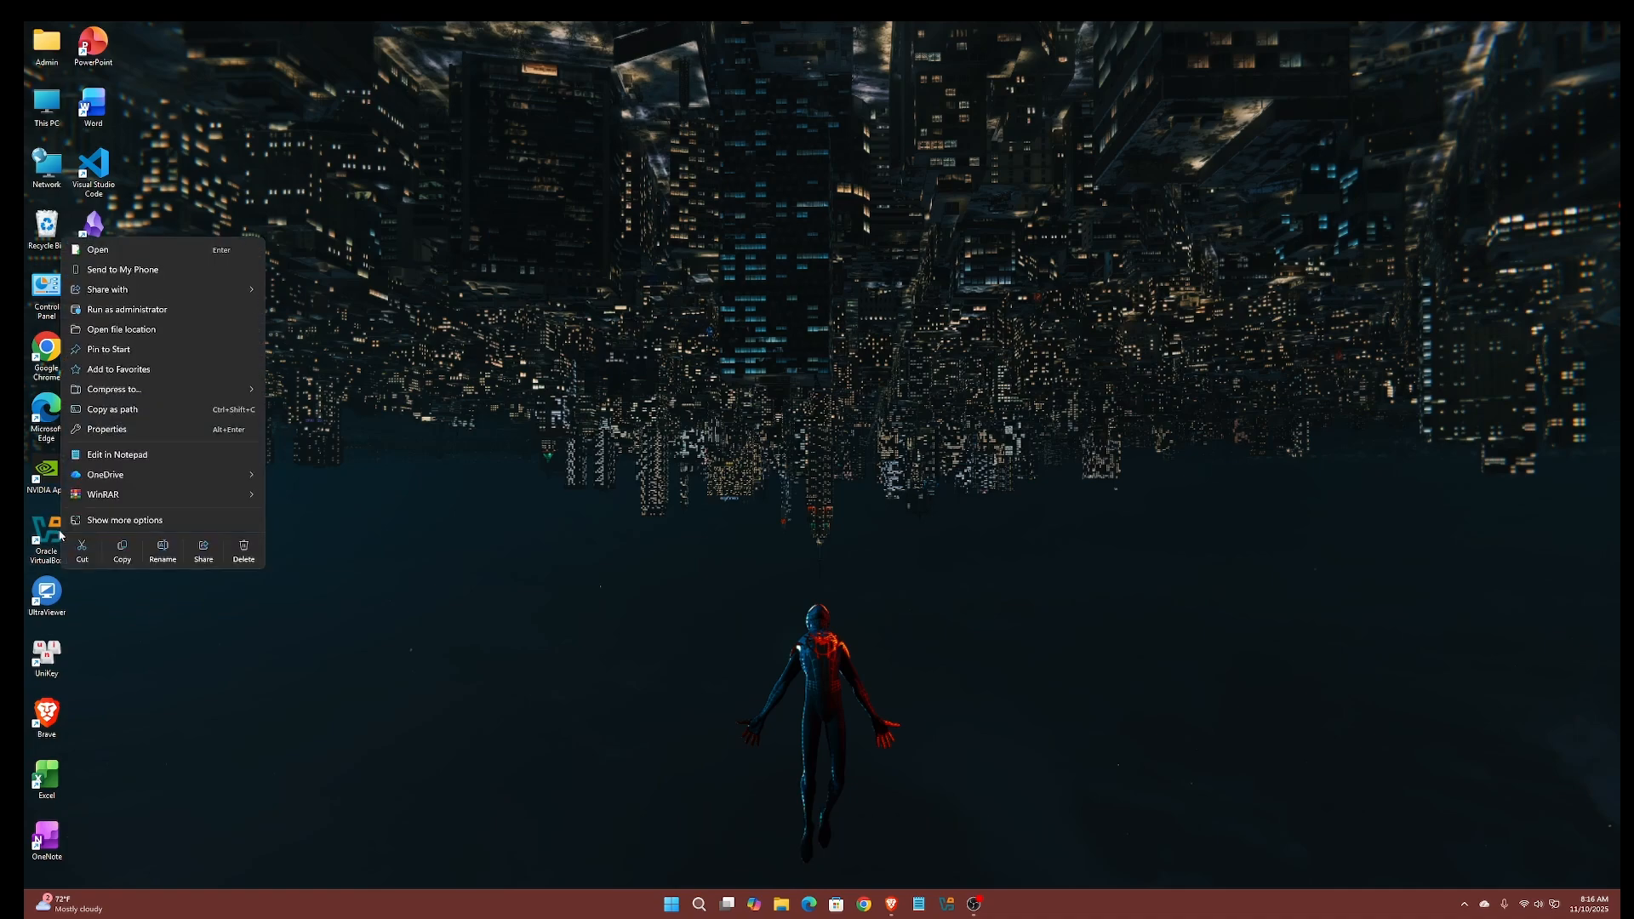
pyautogui.click(115, 250)
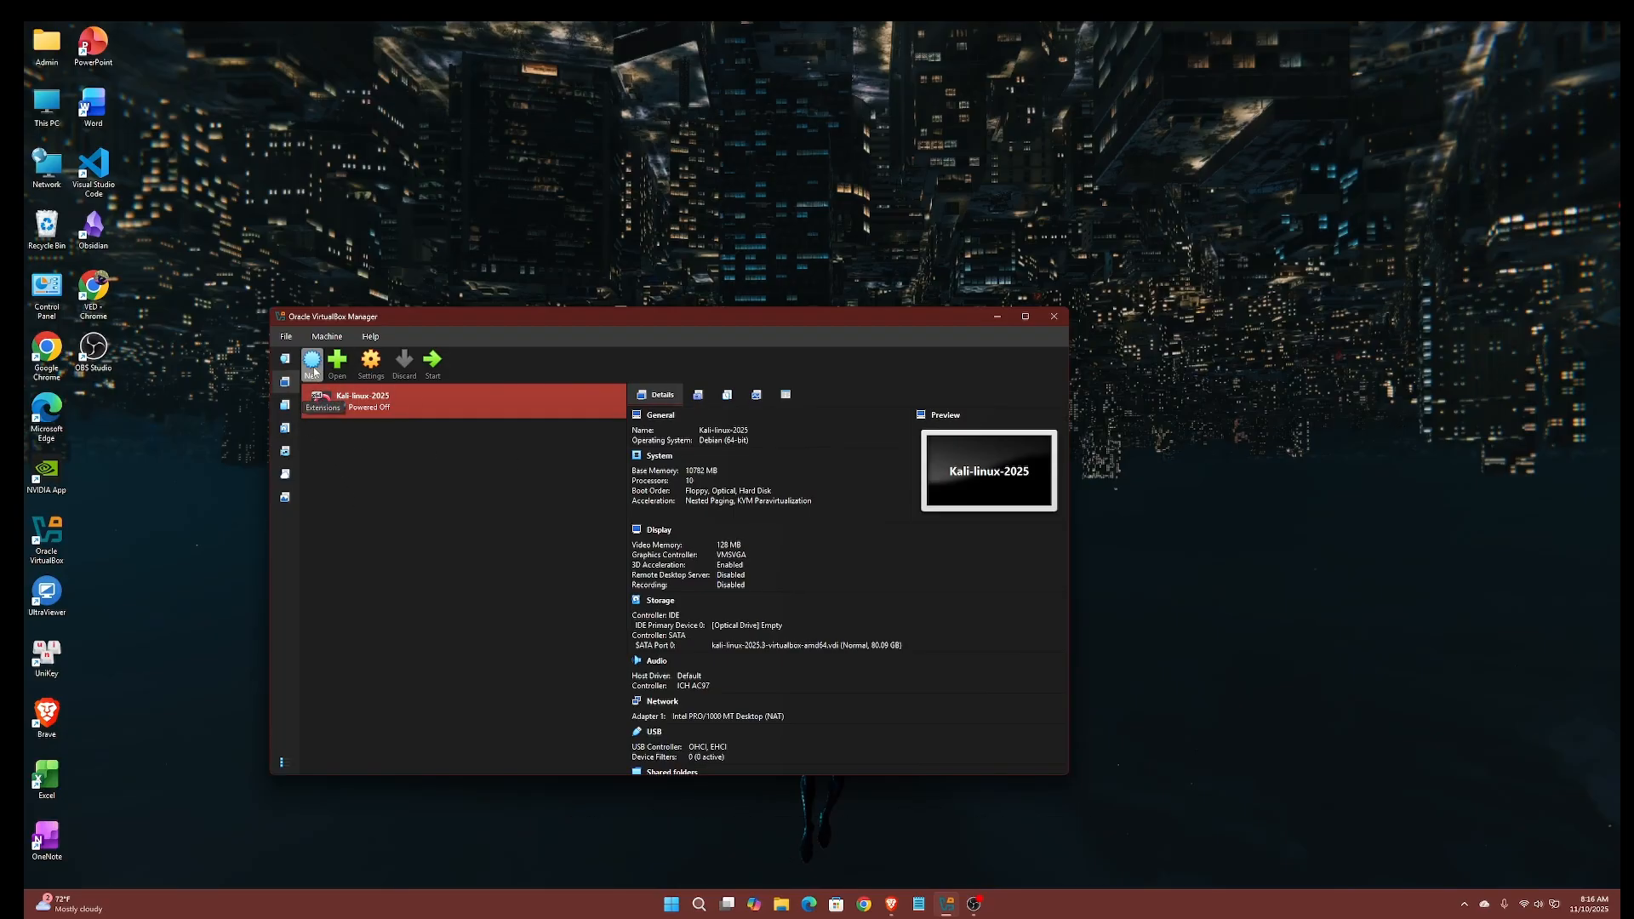
# Start a new virtual machine and name it kali-linux-2025.
pyautogui.click(313, 366)
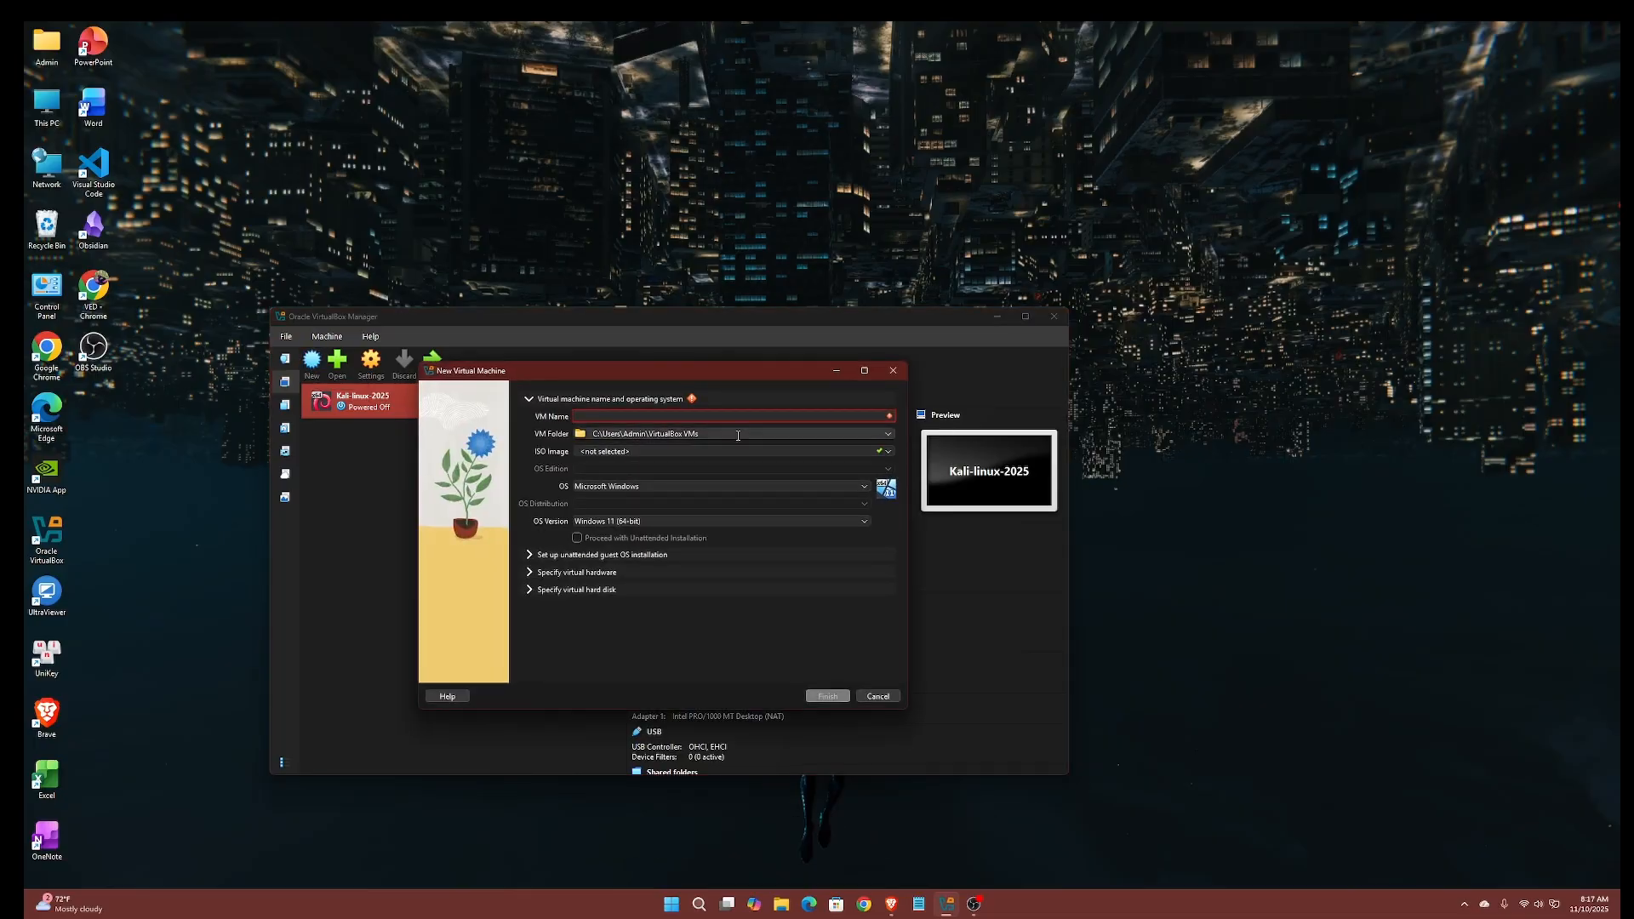
pyautogui.moveTo(794, 372); pyautogui.dragTo(870, 286)
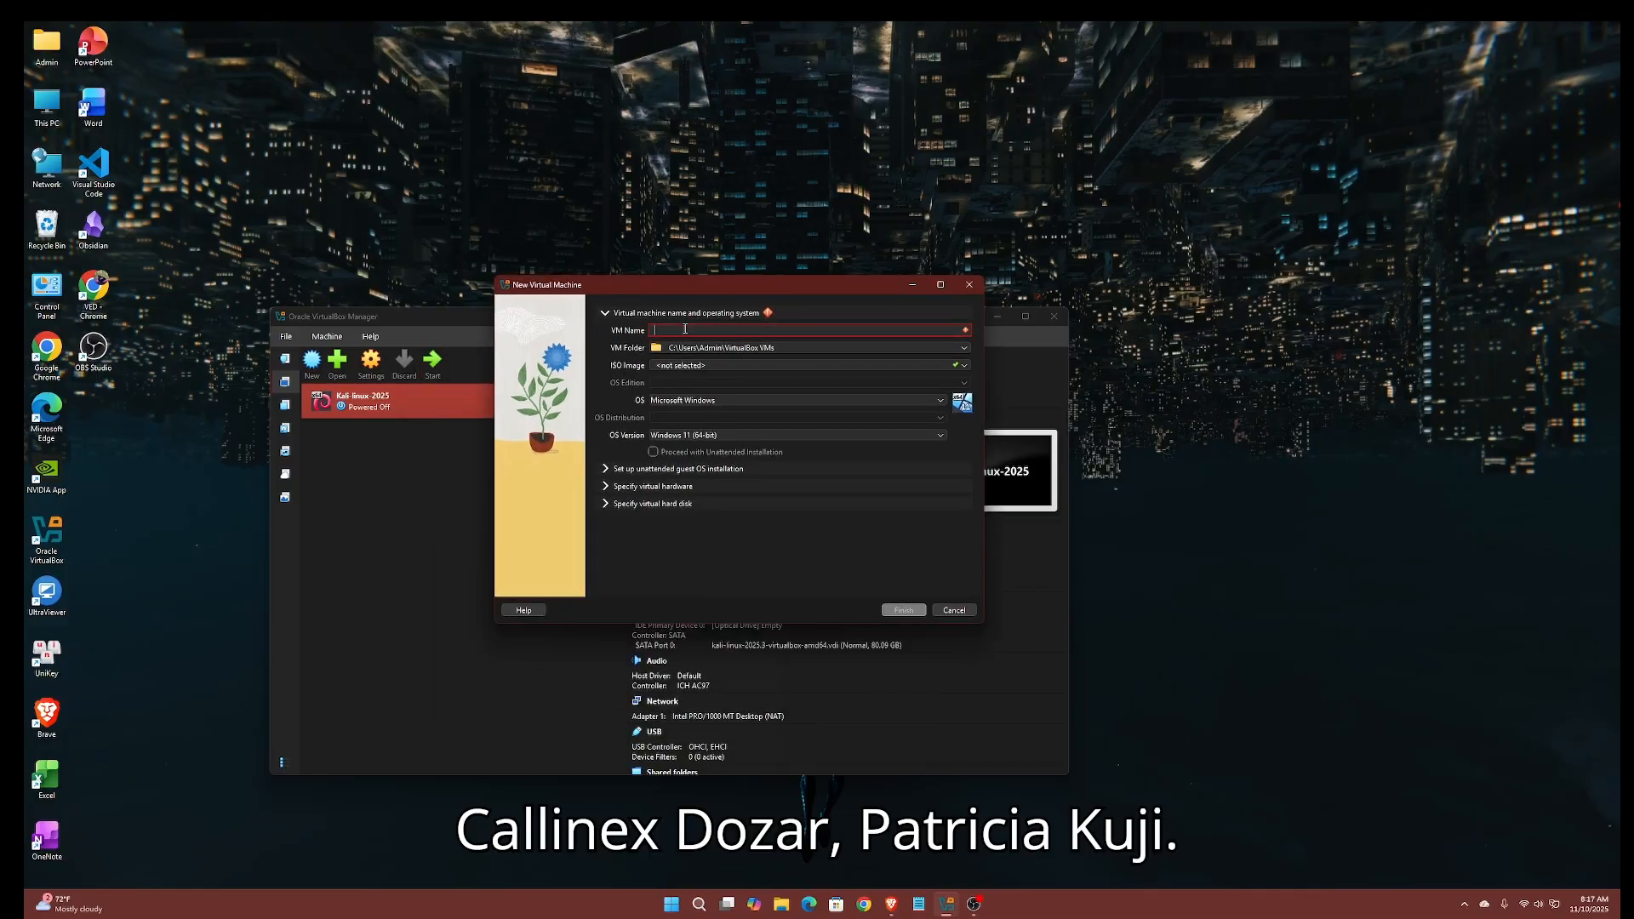
pyautogui.write('kali-linux')
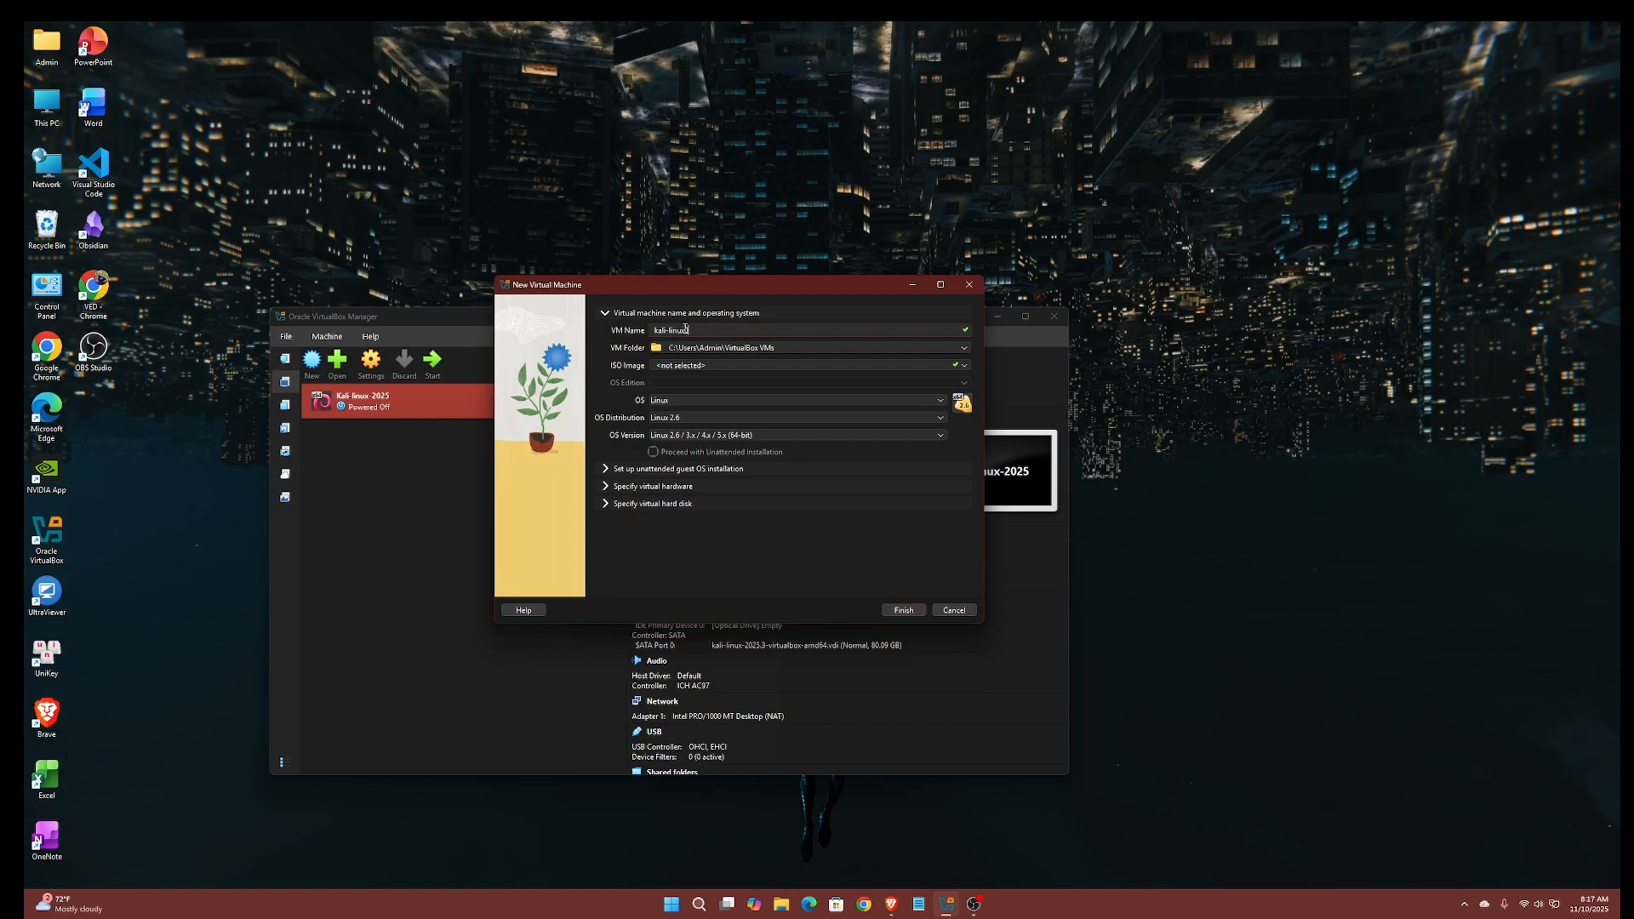
pyautogui.write('2020')
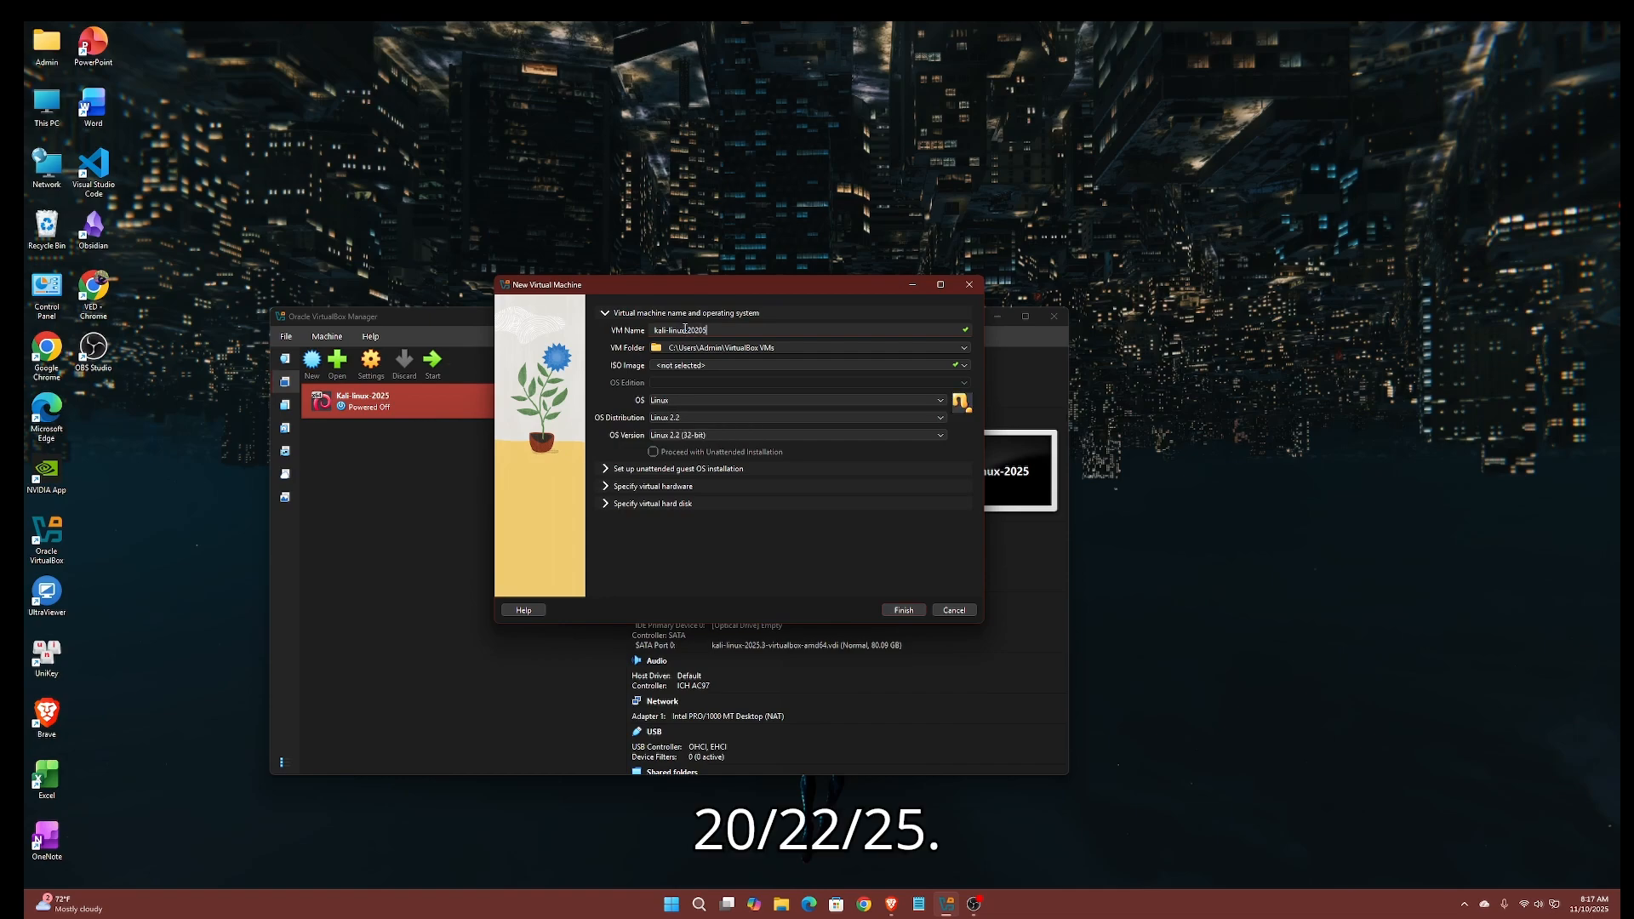
pyautogui.write('5')
pyautogui.press('BackSpace')
pyautogui.press('BackSpace')
pyautogui.write('5')
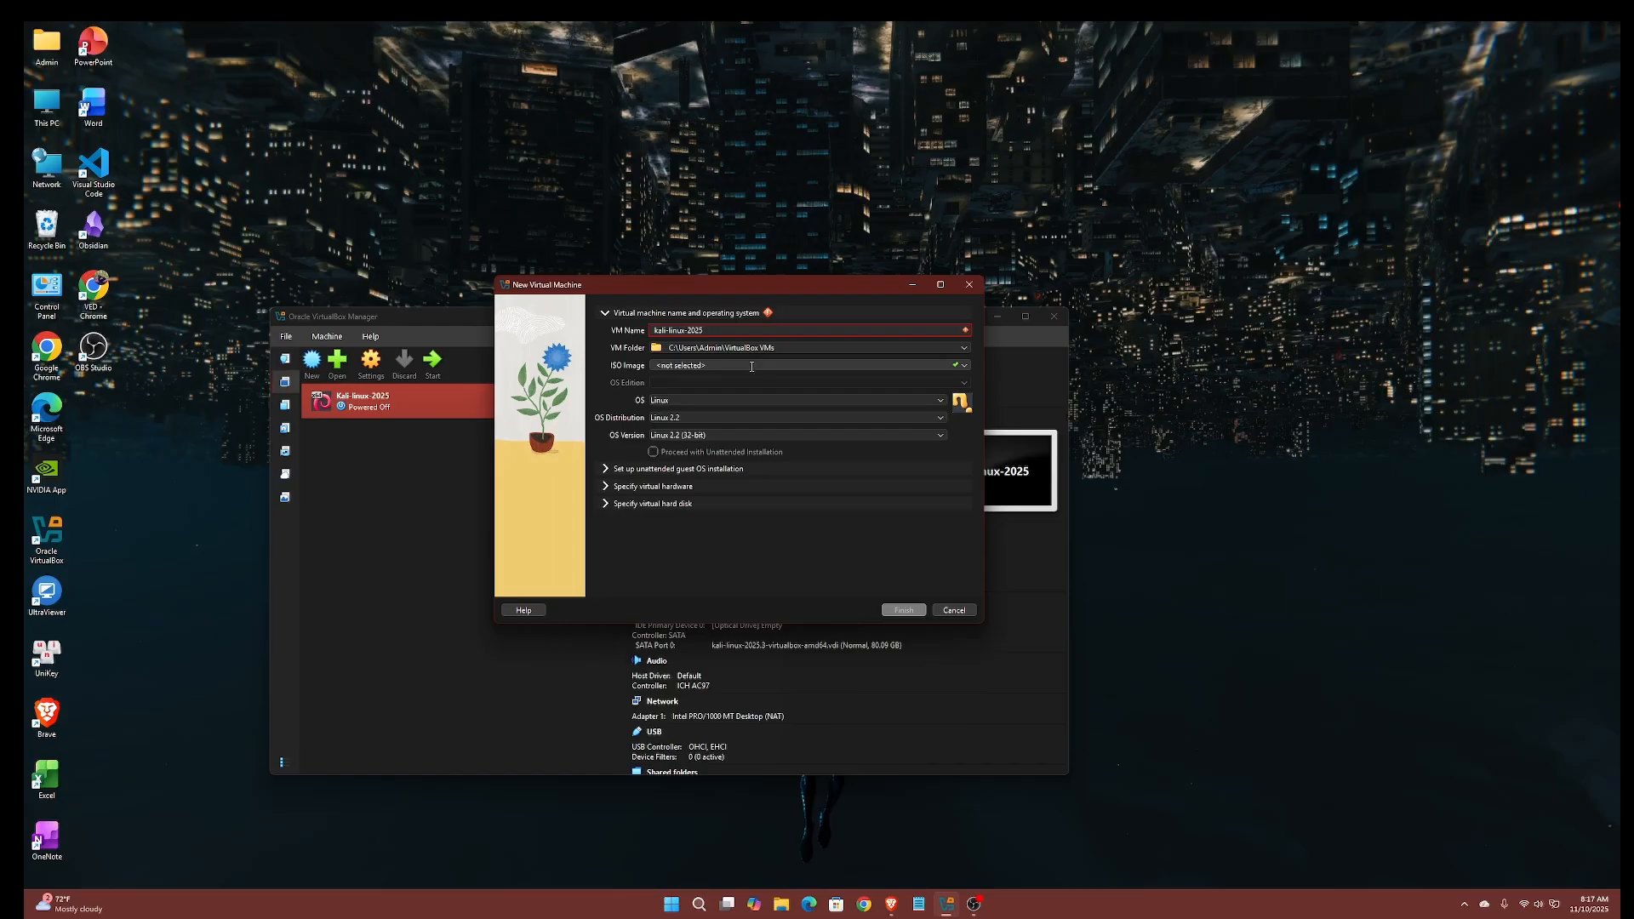
pyautogui.click(955, 349)
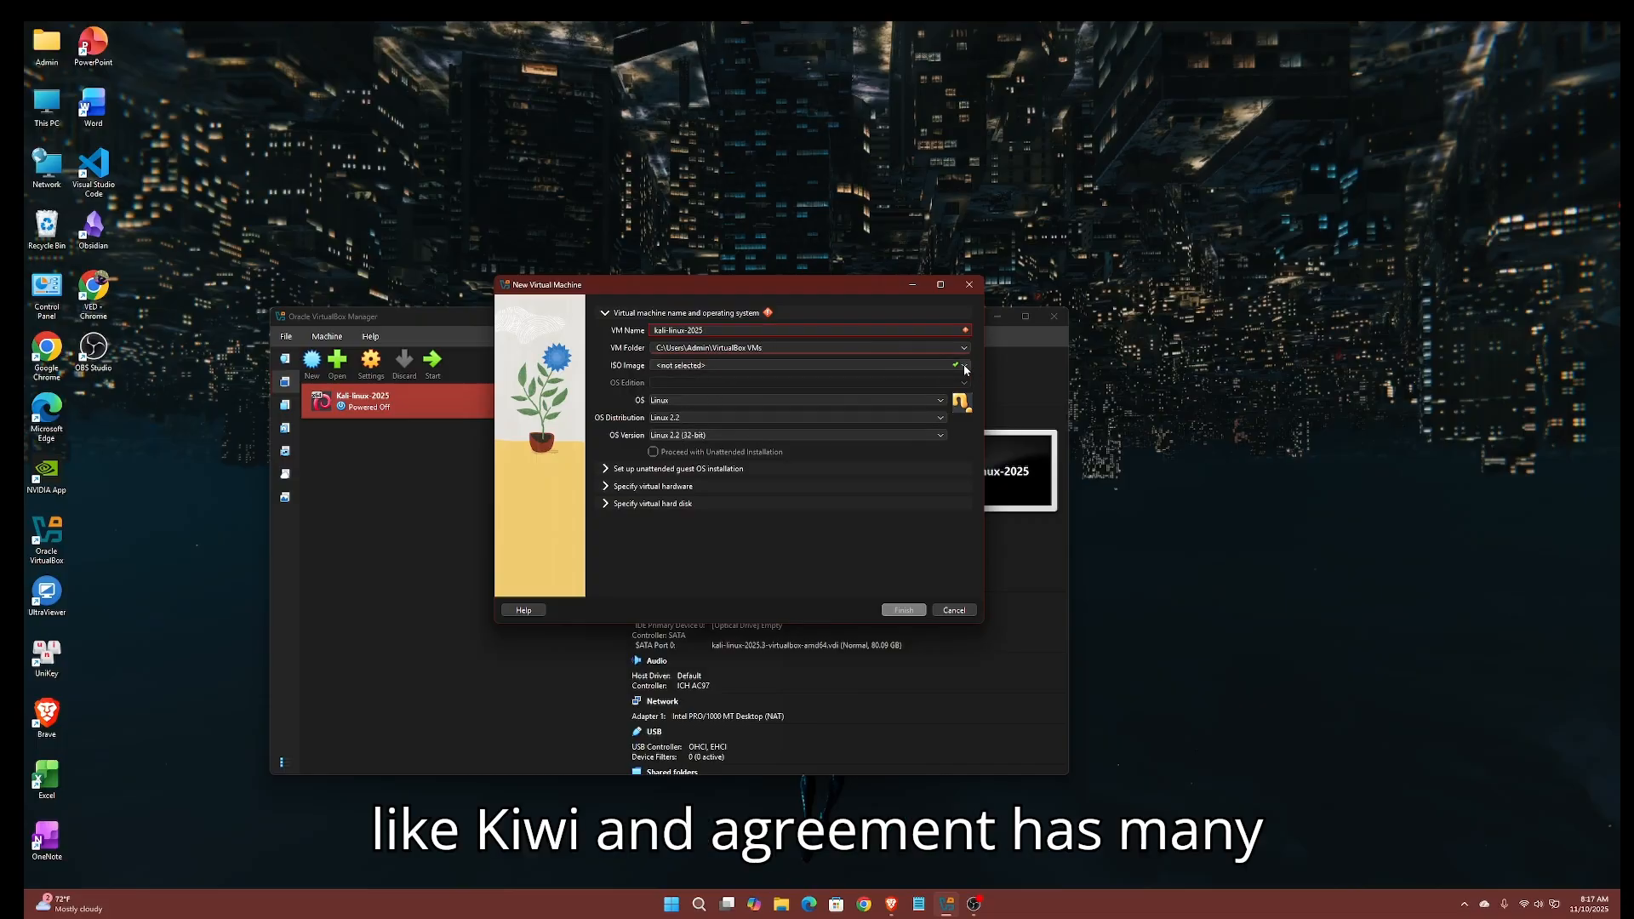
pyautogui.click(749, 366)
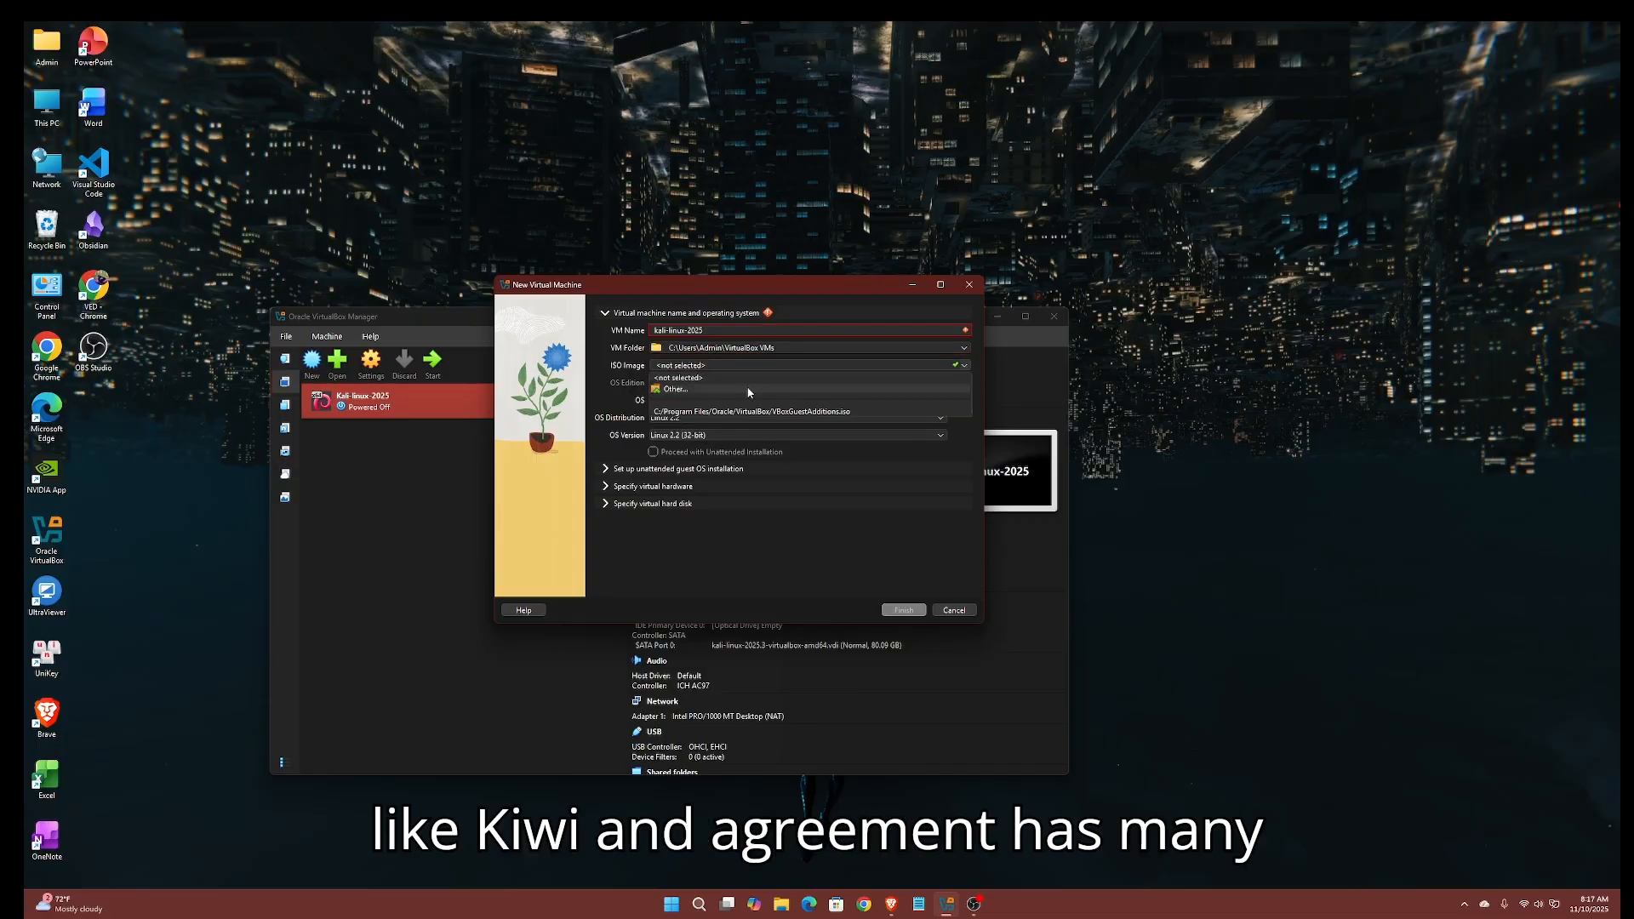
pyautogui.click(965, 351)
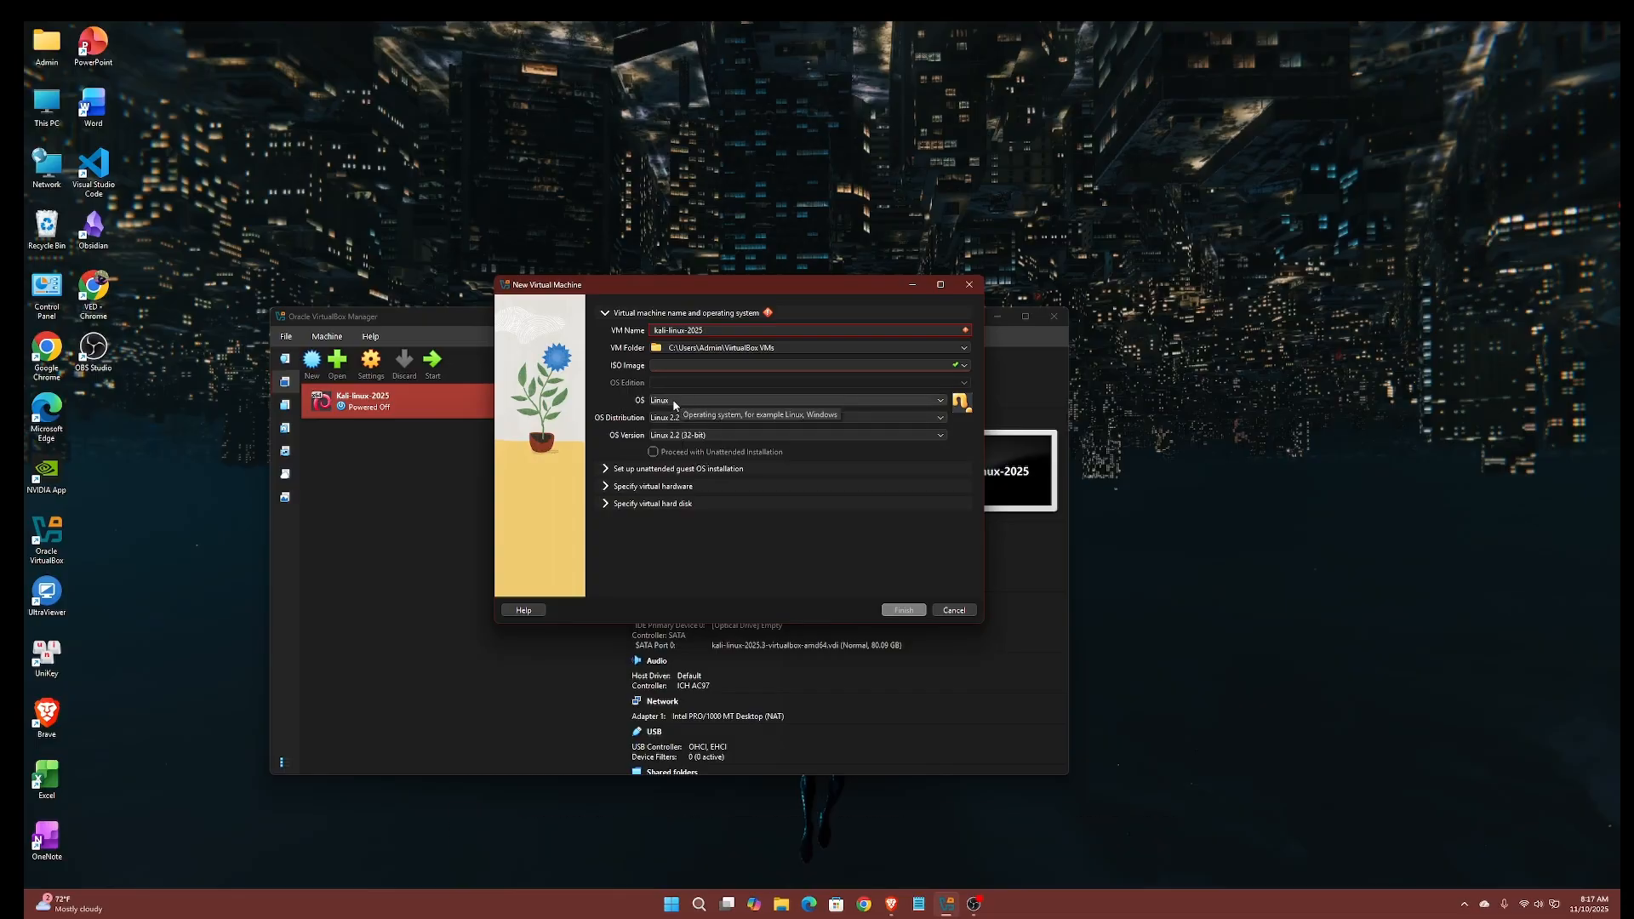
# Set the new machine's OS to Linux, its distribution to Debian and its version to Debian (64-bit).
pyautogui.click(673, 401)
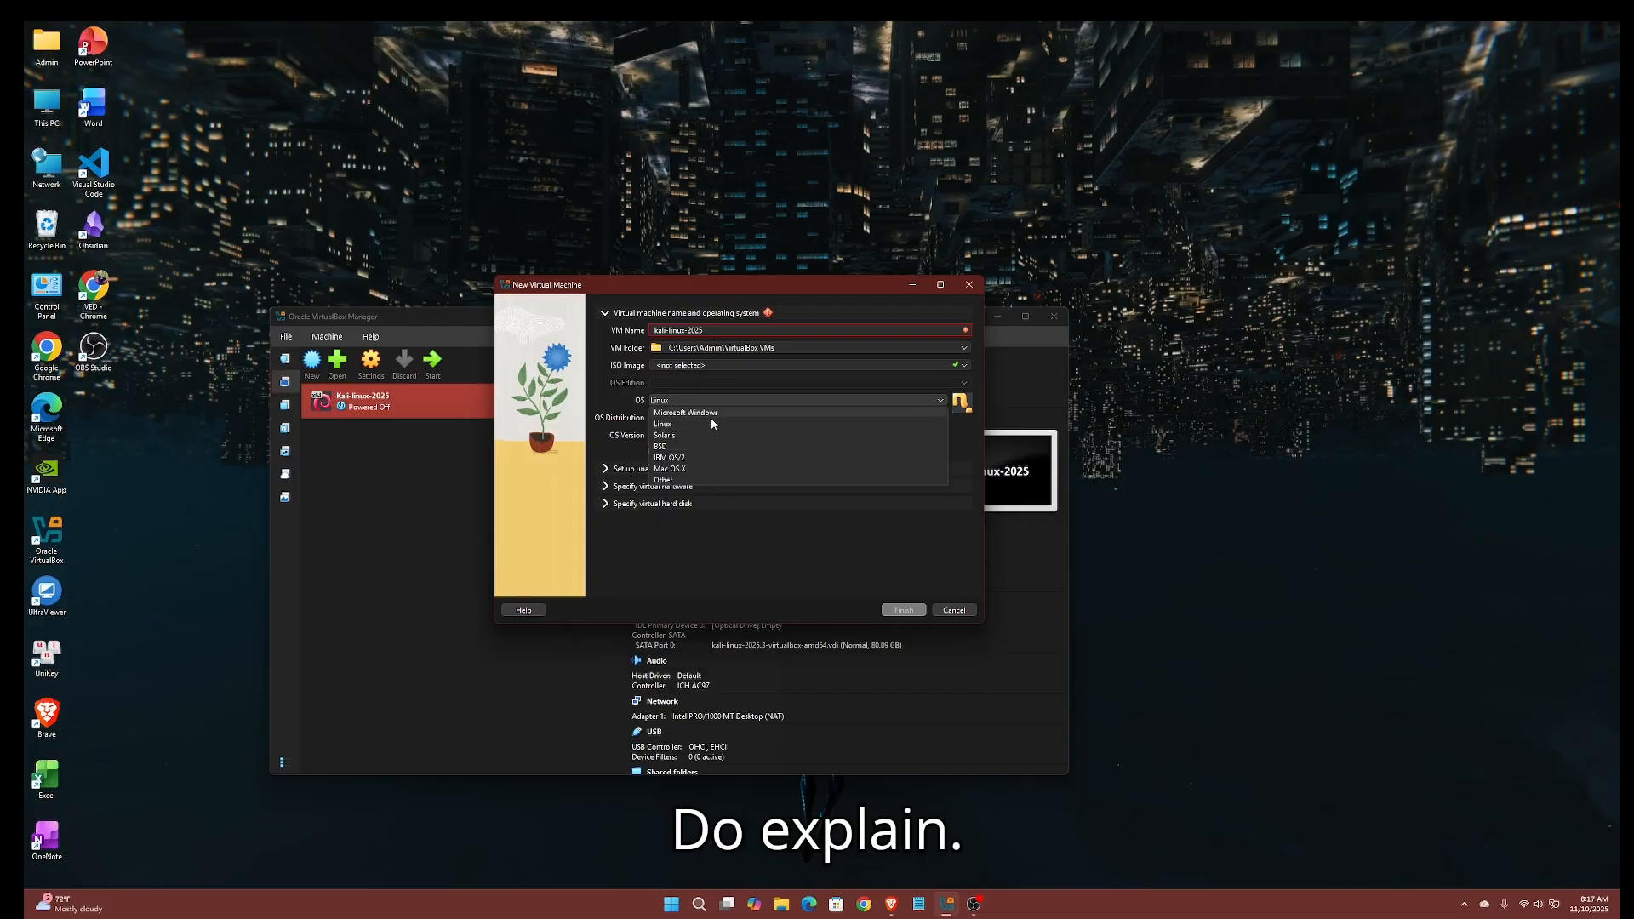
pyautogui.click(668, 428)
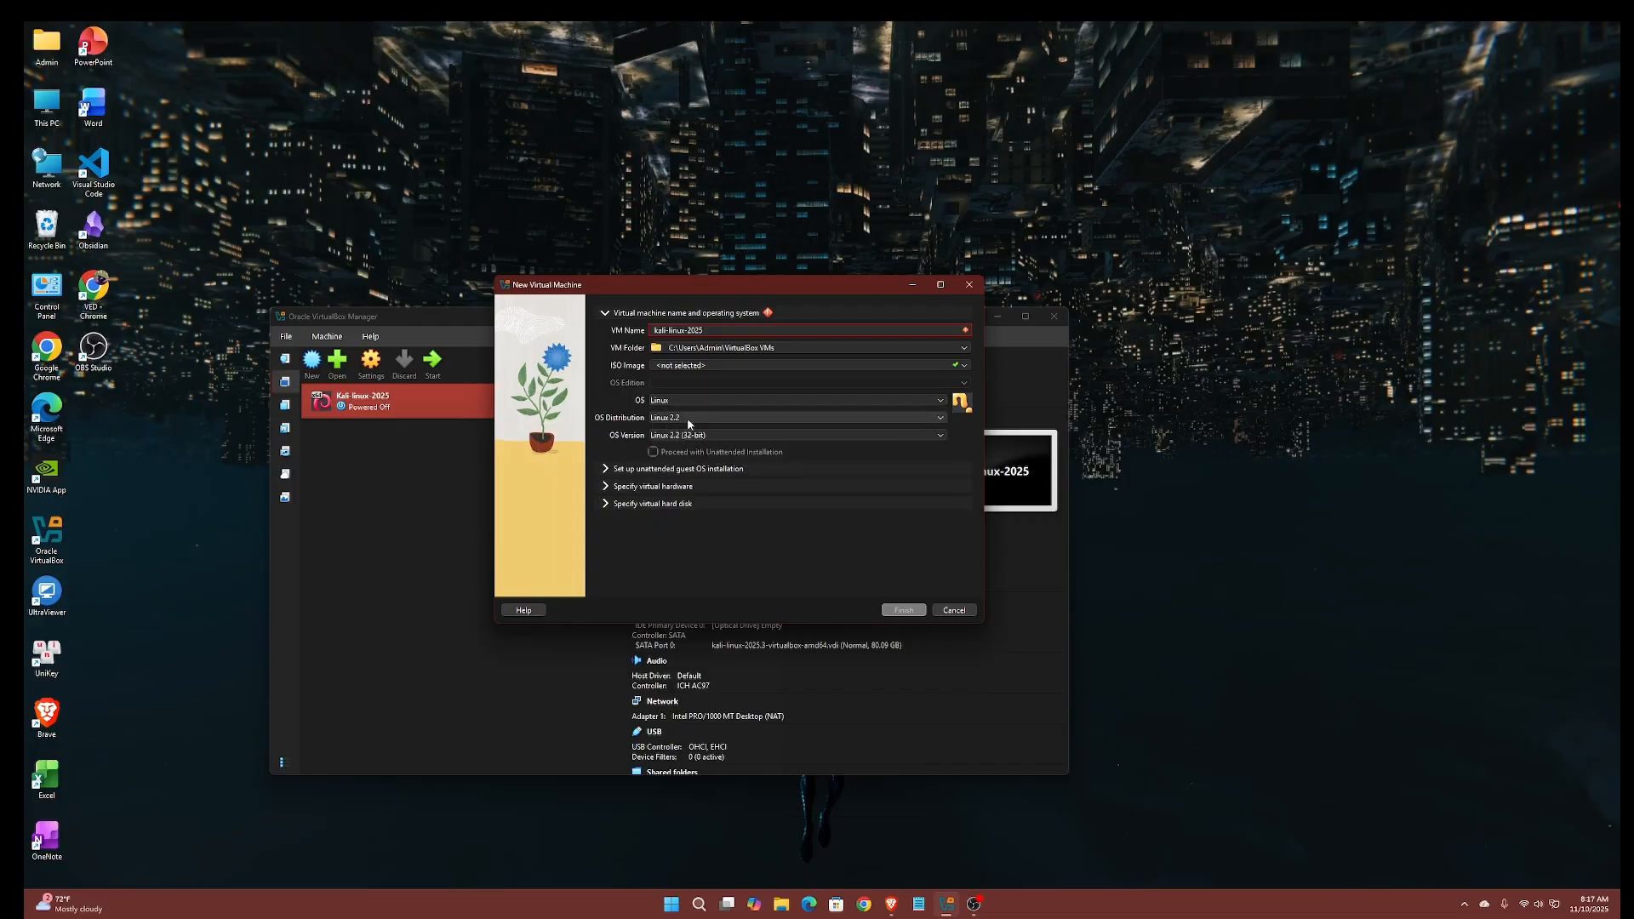
pyautogui.click(687, 417)
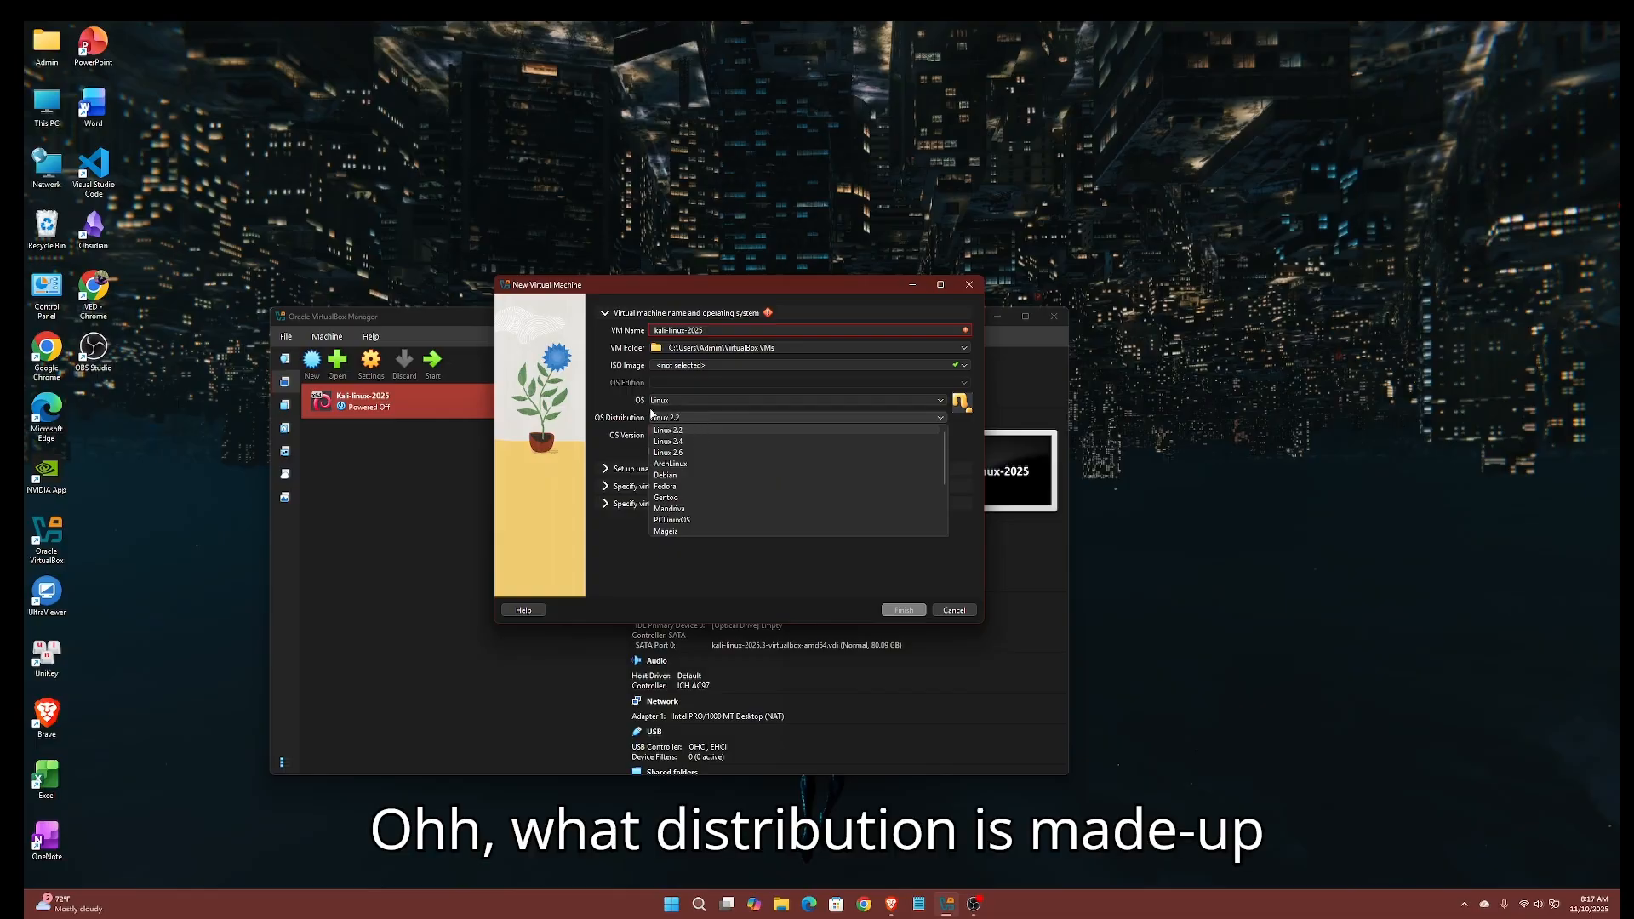
pyautogui.click(683, 475)
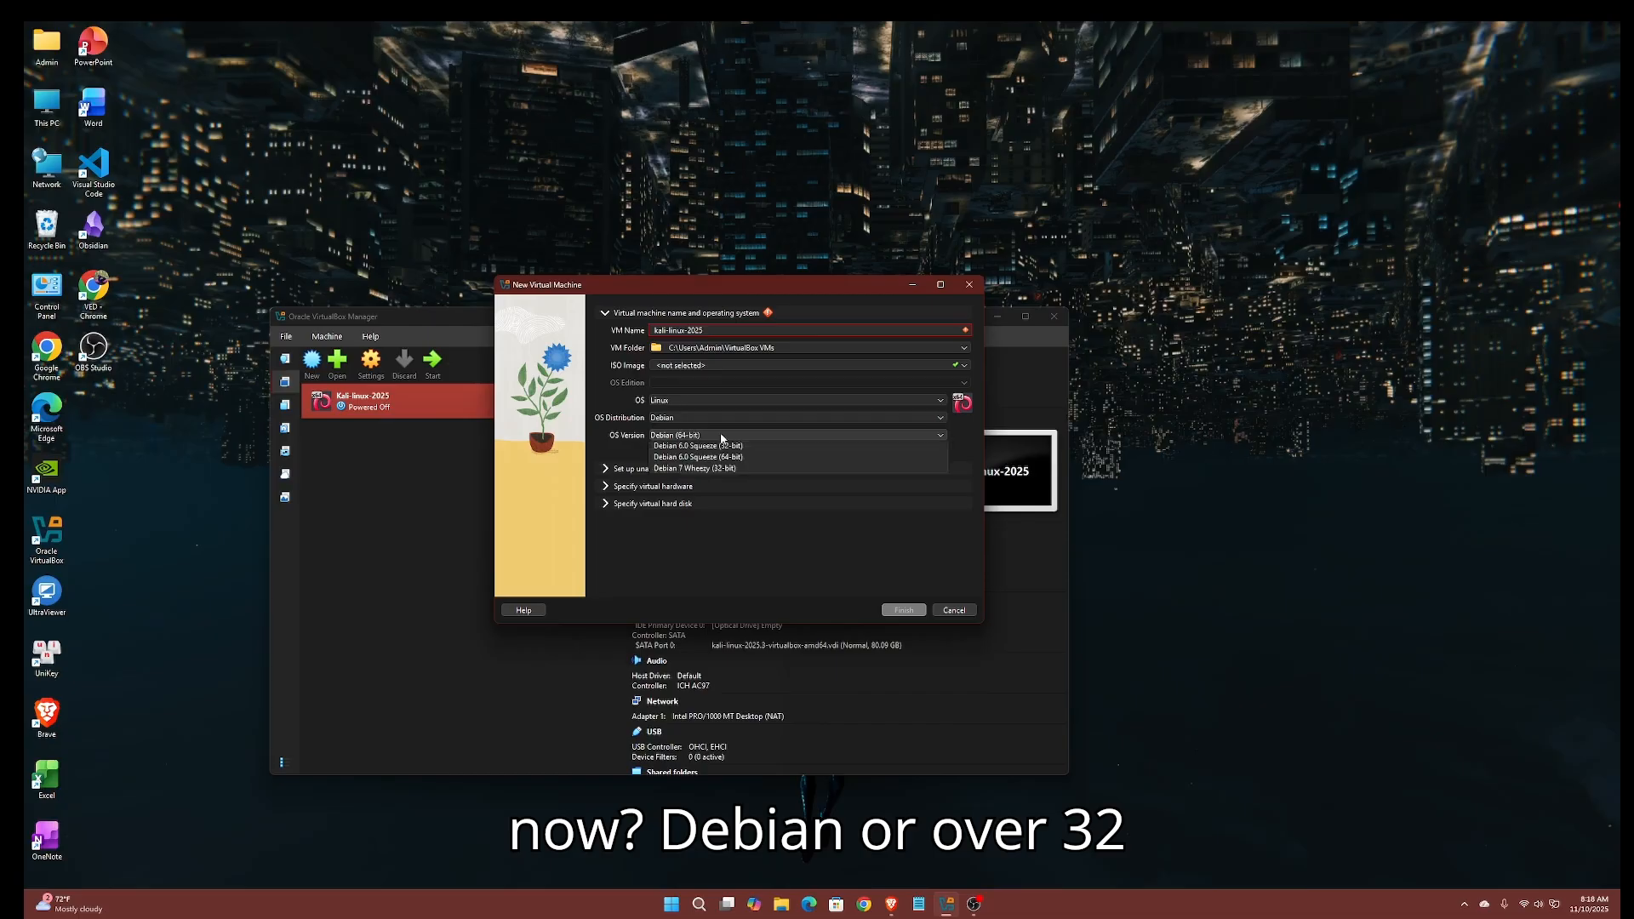
pyautogui.click(661, 435)
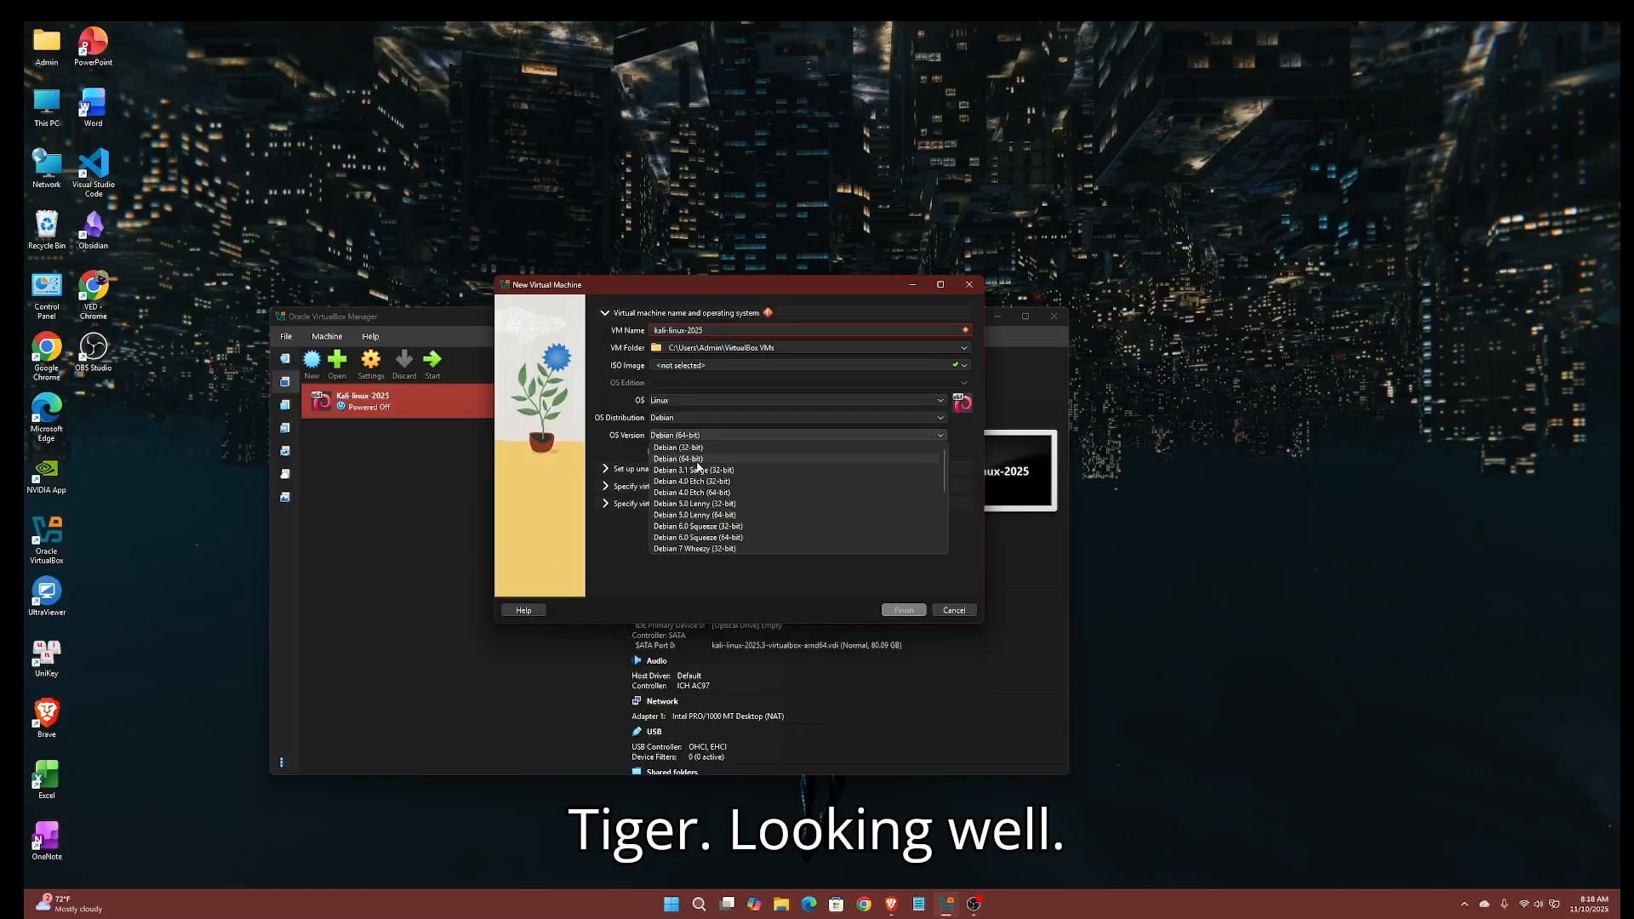
pyautogui.click(697, 460)
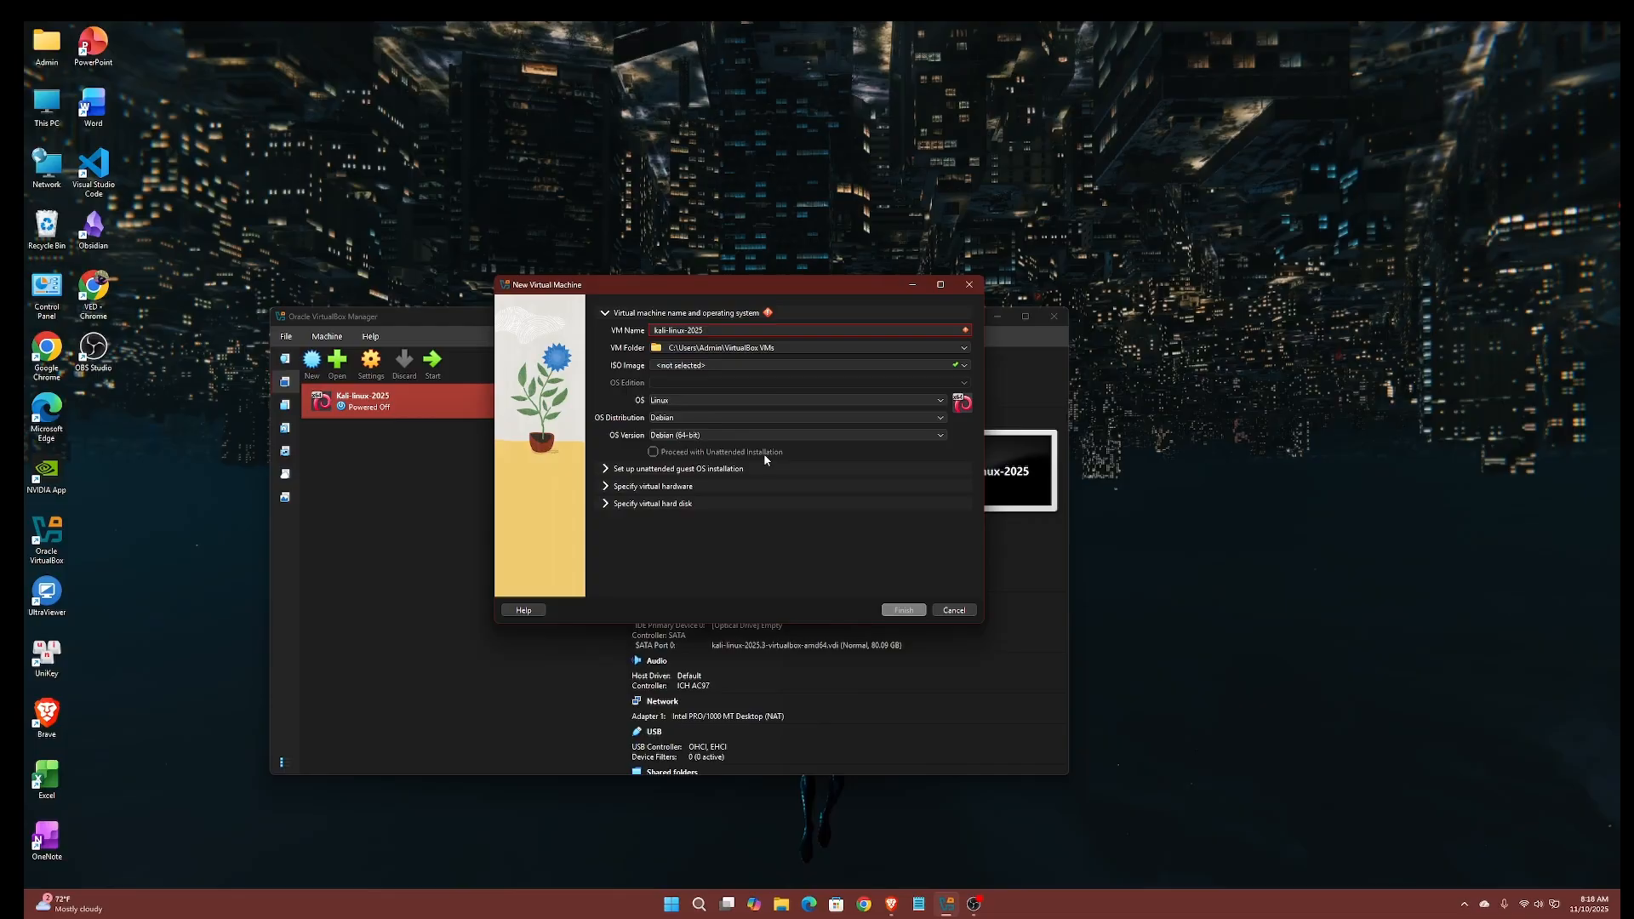
# Look over the unattended installation options, set the base memory to about 10006 MB and raise the number of CPUs.
pyautogui.click(706, 469)
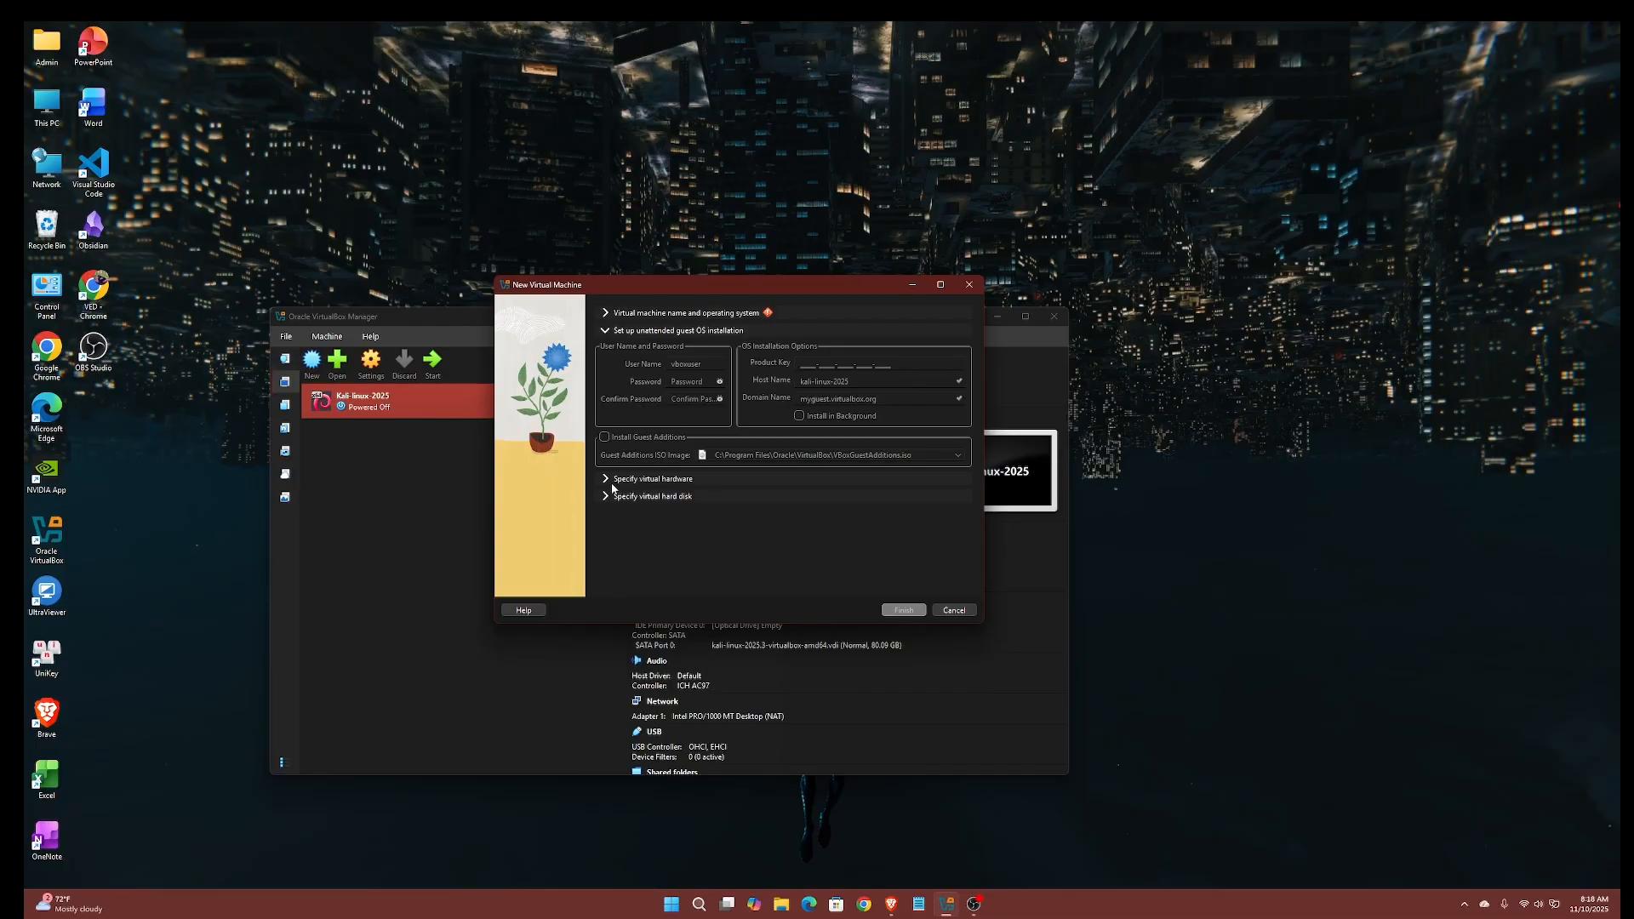
pyautogui.click(641, 479)
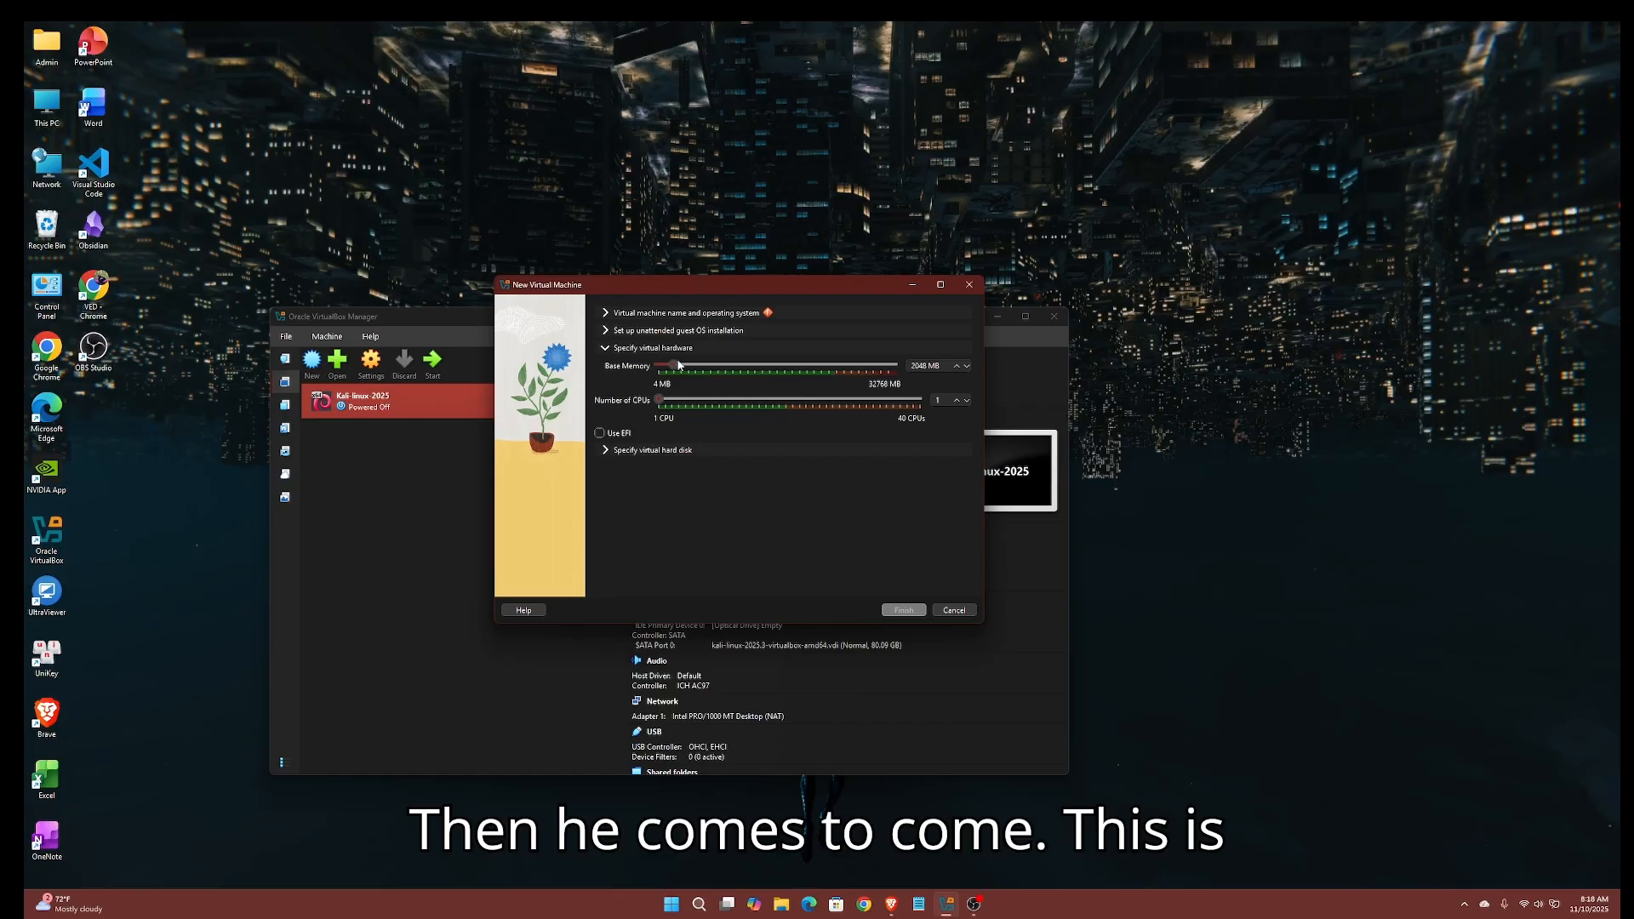
pyautogui.moveTo(678, 365); pyautogui.dragTo(731, 362)
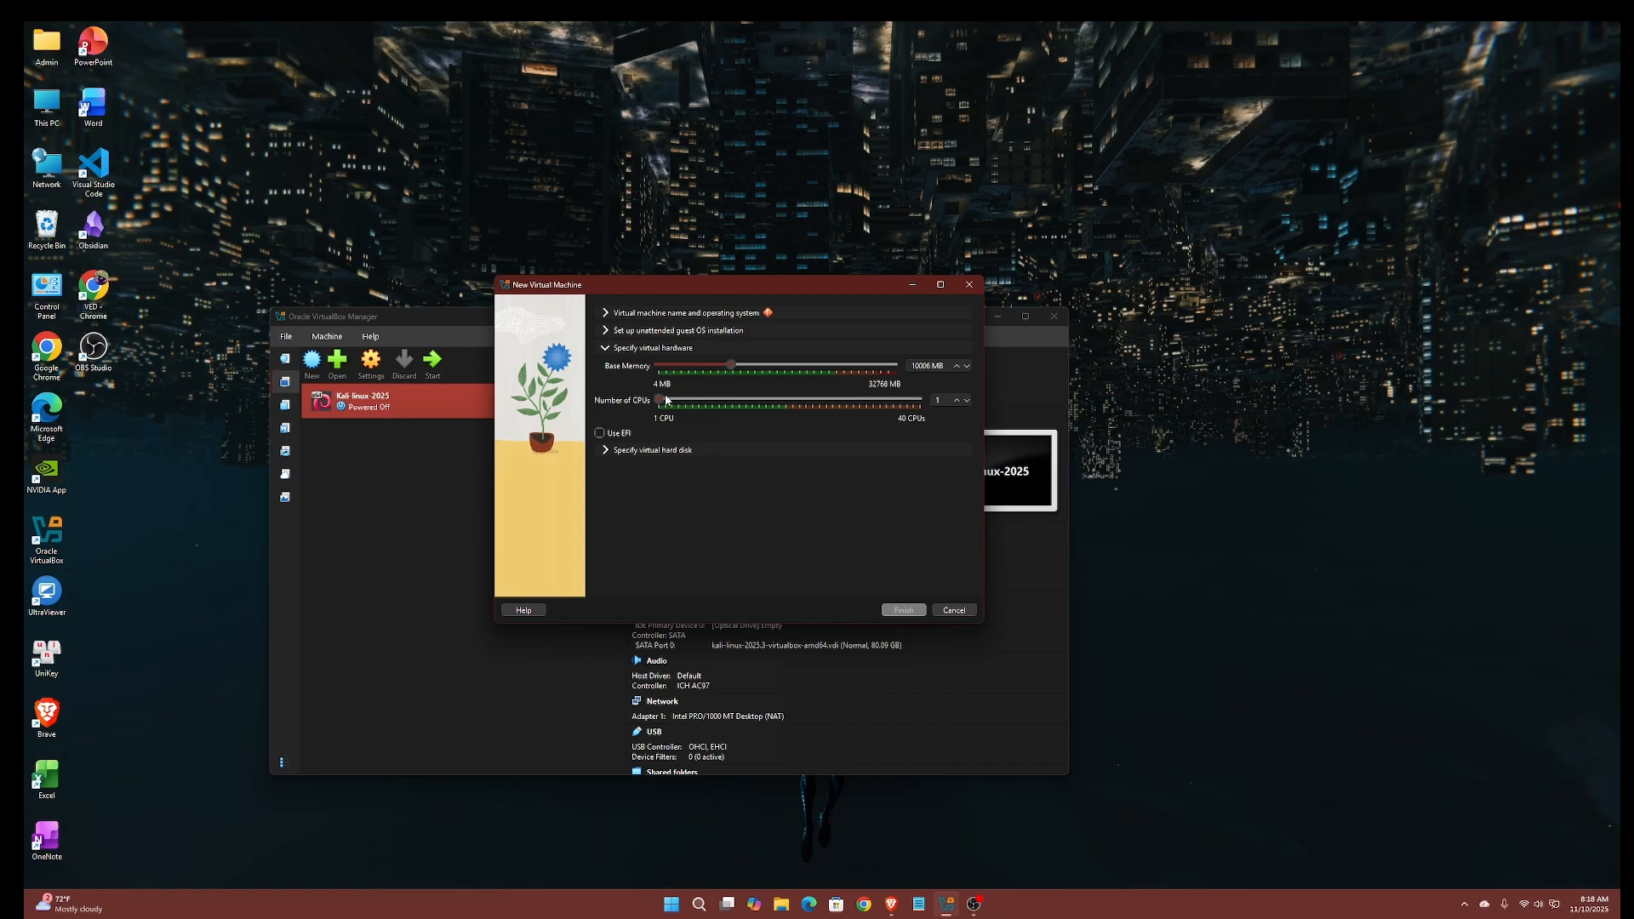
pyautogui.moveTo(656, 403); pyautogui.dragTo(717, 410)
# Show the virtual hard disk options, check Kali's Pre-built Virtual Machines page in the browser, and return to VirtualBox.
pyautogui.click(631, 451)
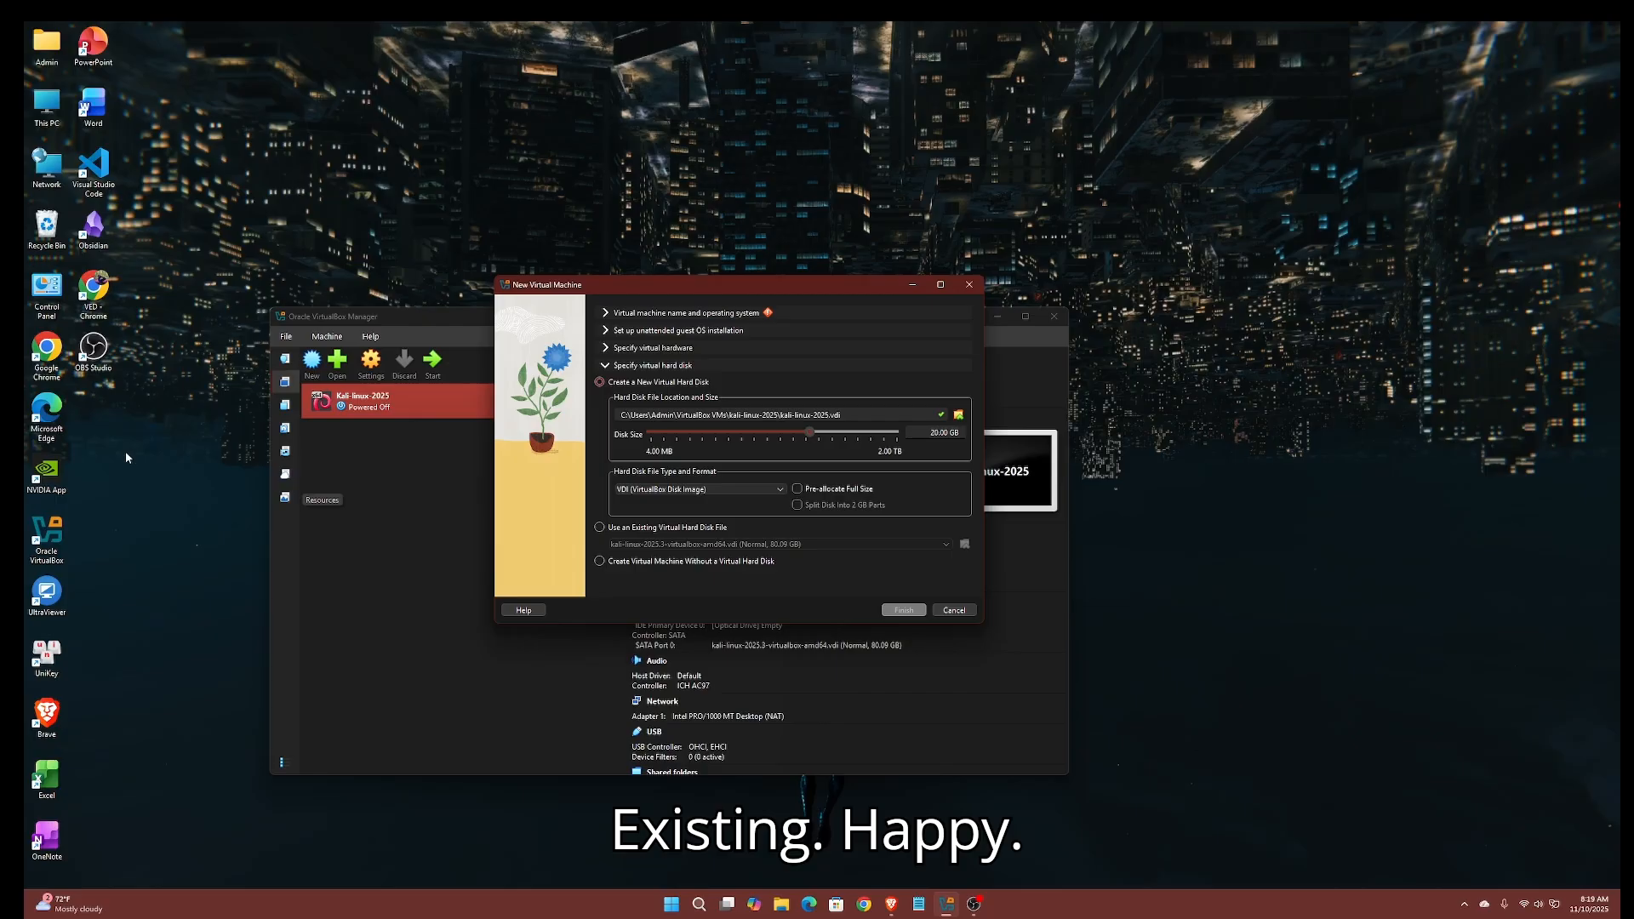
pyautogui.click(890, 905)
pyautogui.click(248, 34)
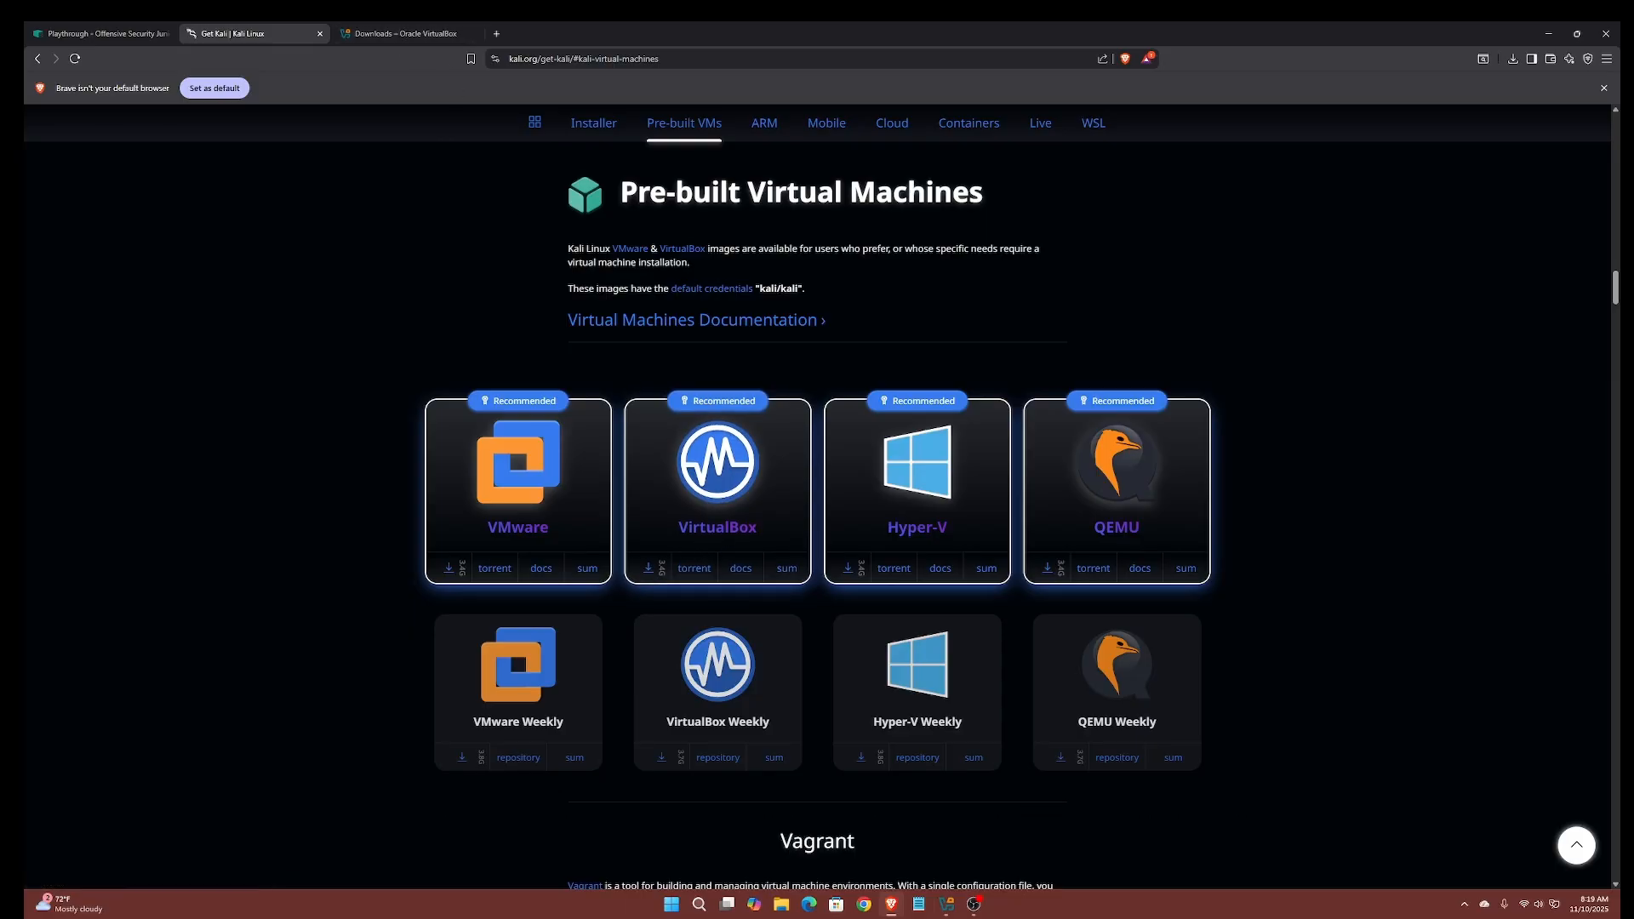
pyautogui.click(946, 903)
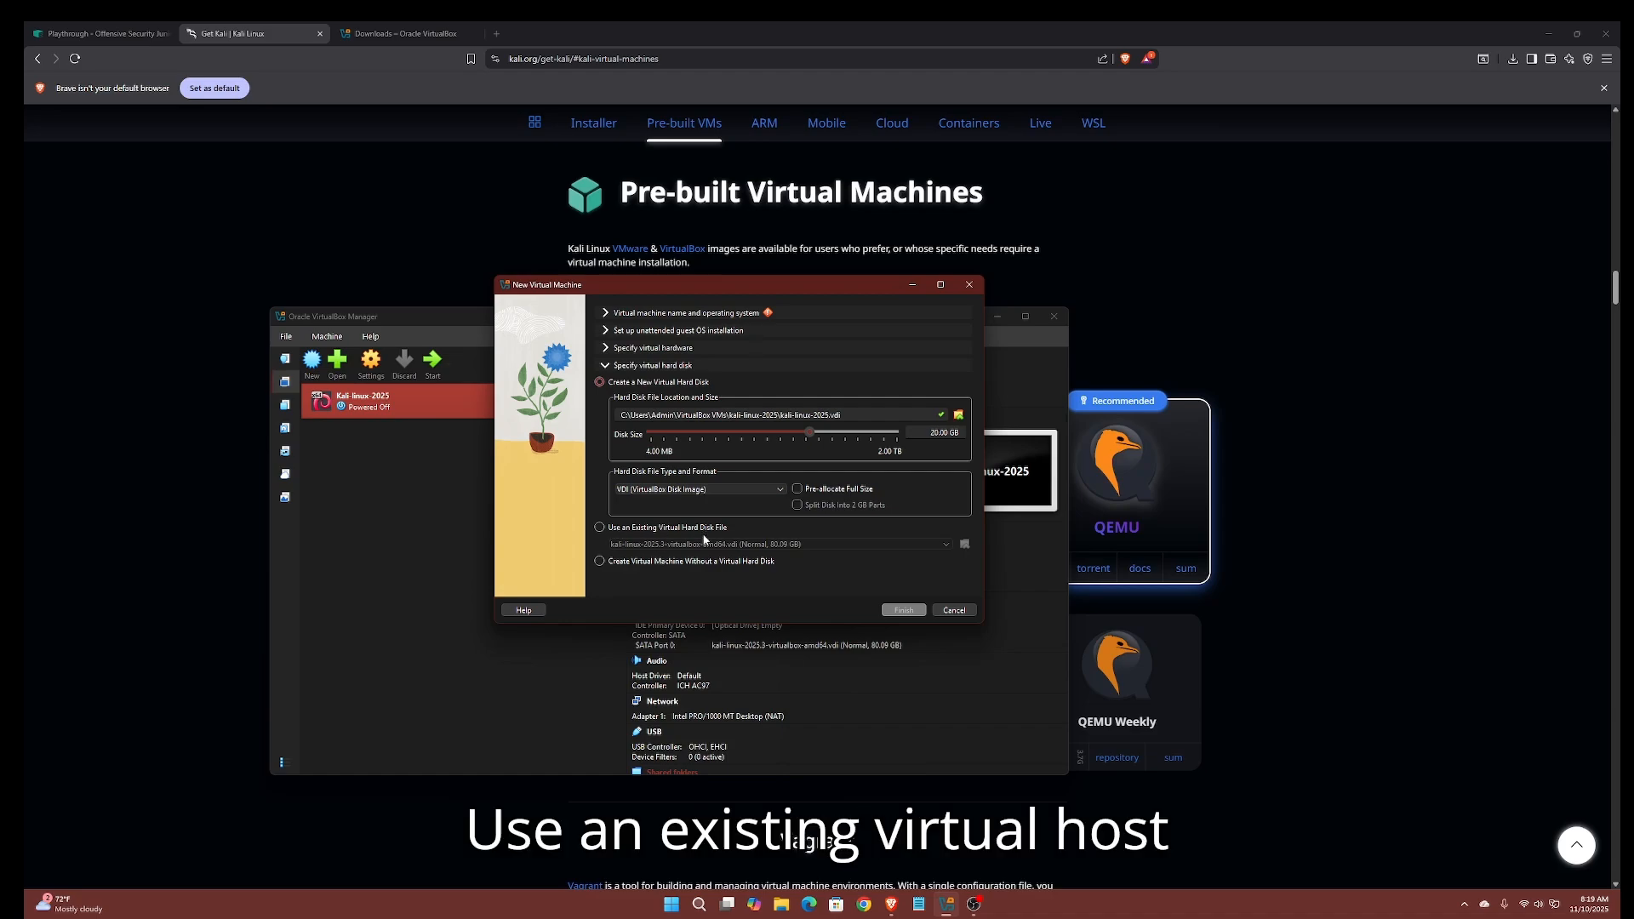
# Try using an existing virtual hard disk file, browse for a disk to add, and cancel the selection and the new machine.
pyautogui.click(600, 527)
pyautogui.click(965, 544)
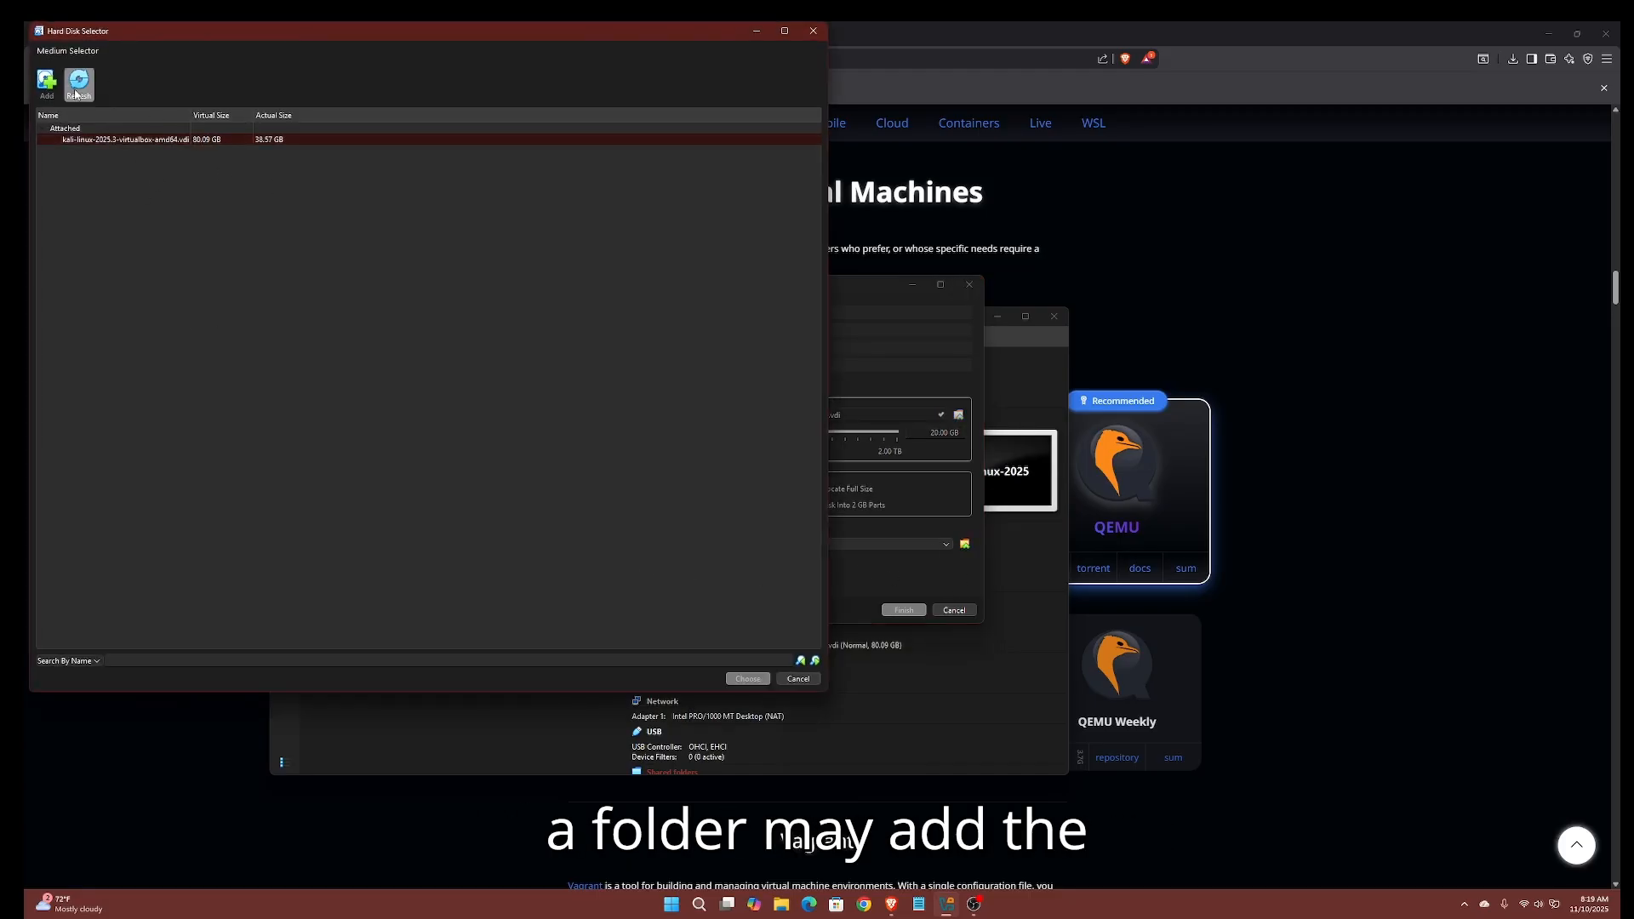
pyautogui.click(46, 83)
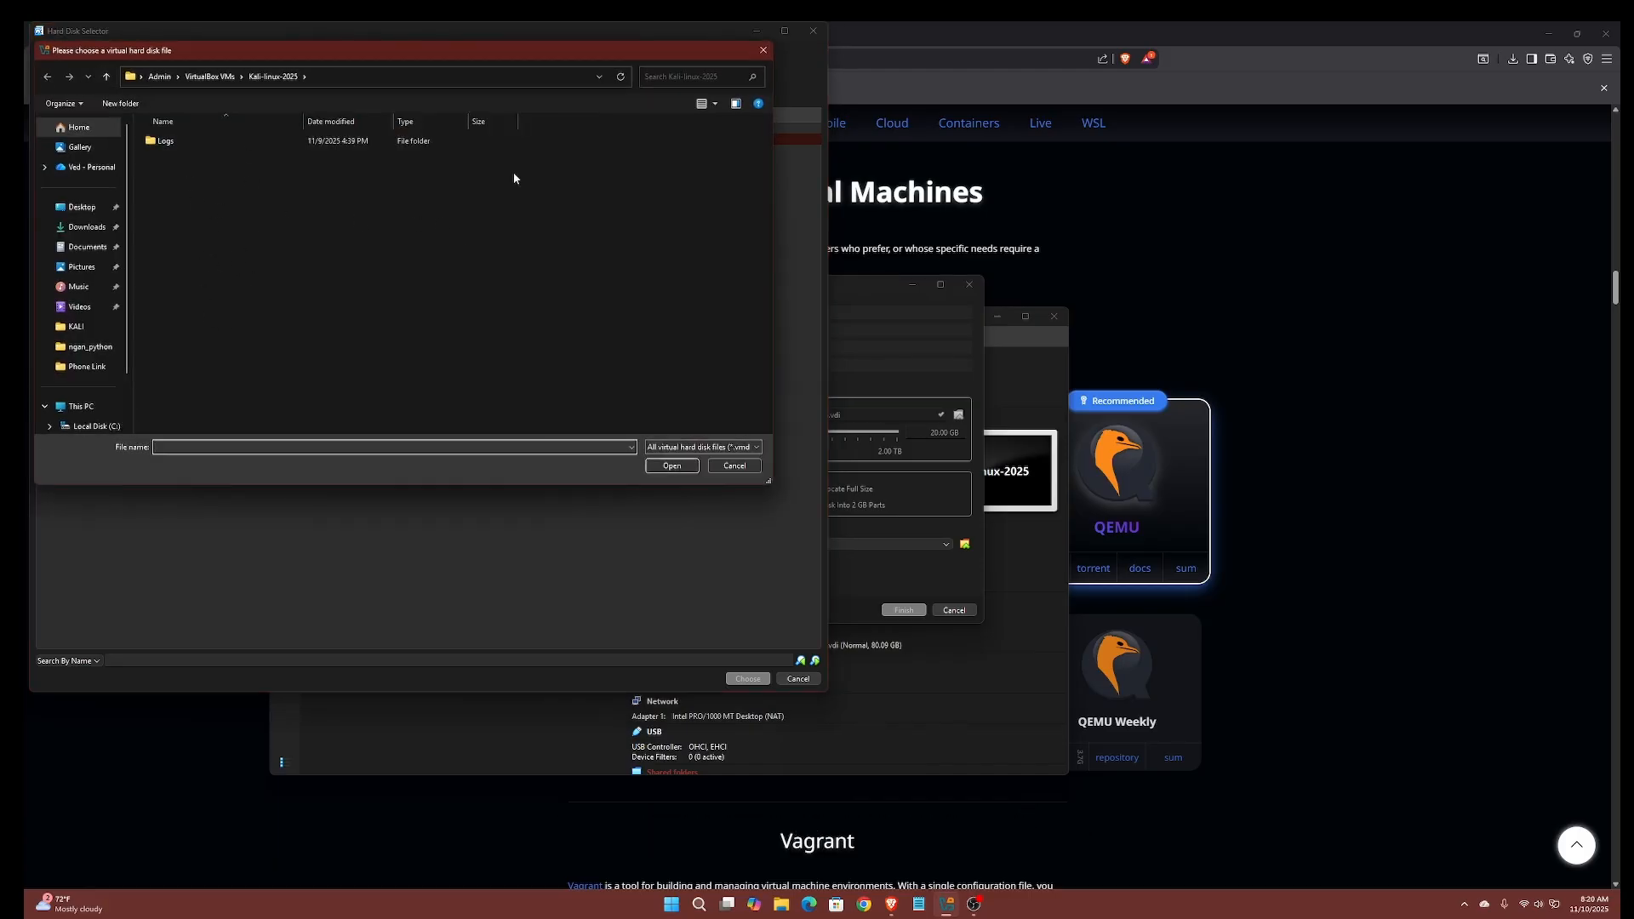
pyautogui.click(763, 52)
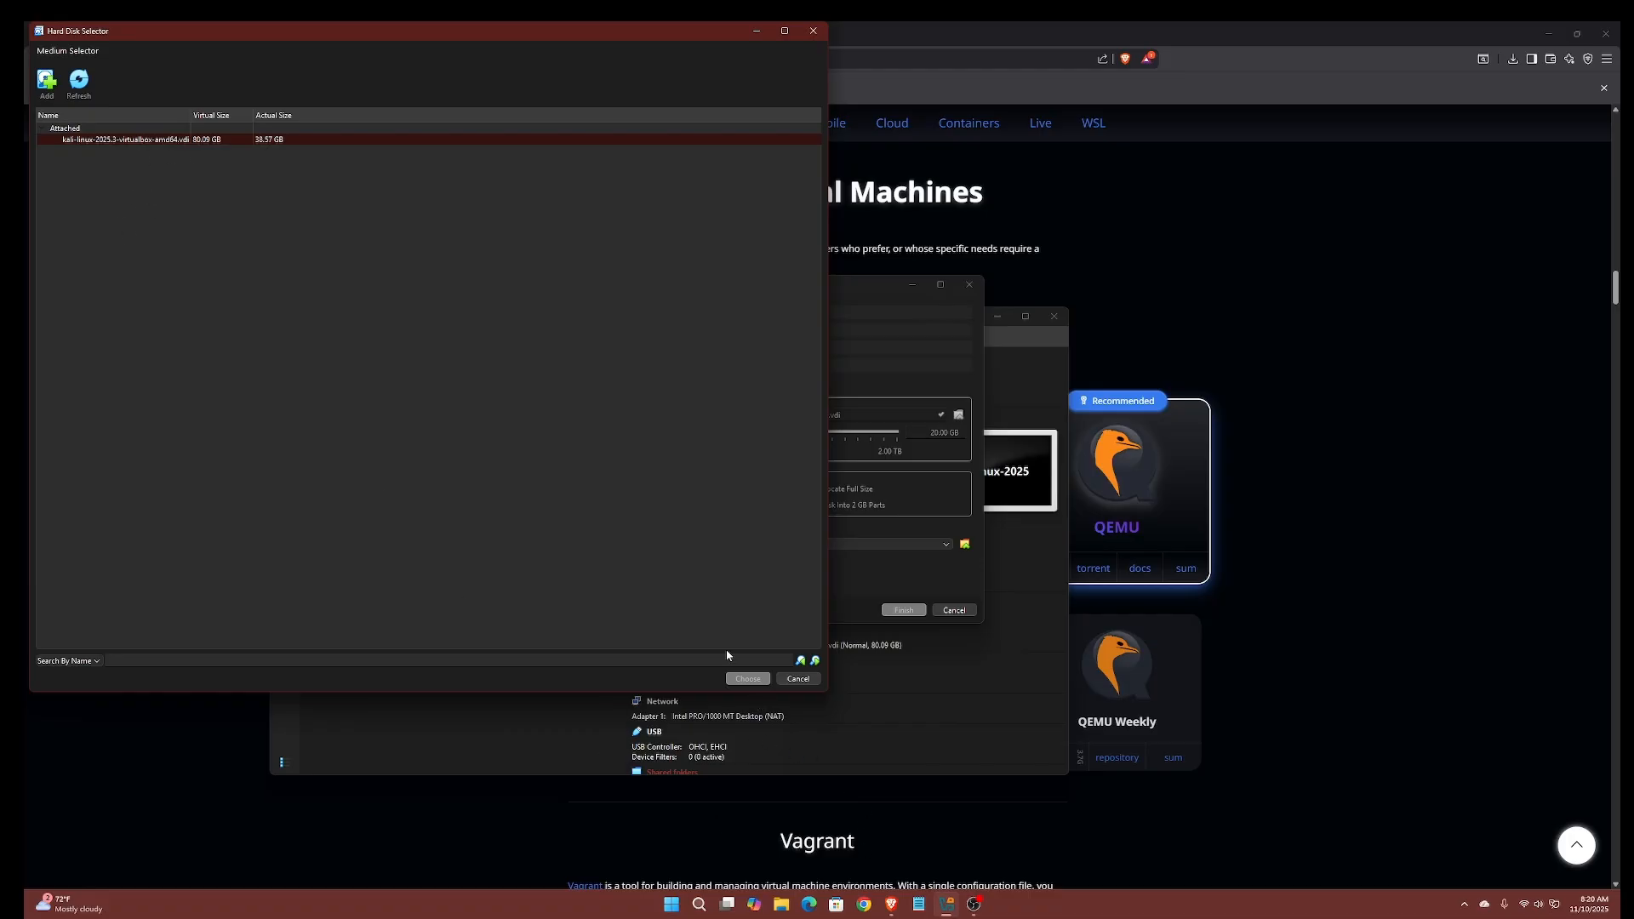
pyautogui.click(812, 31)
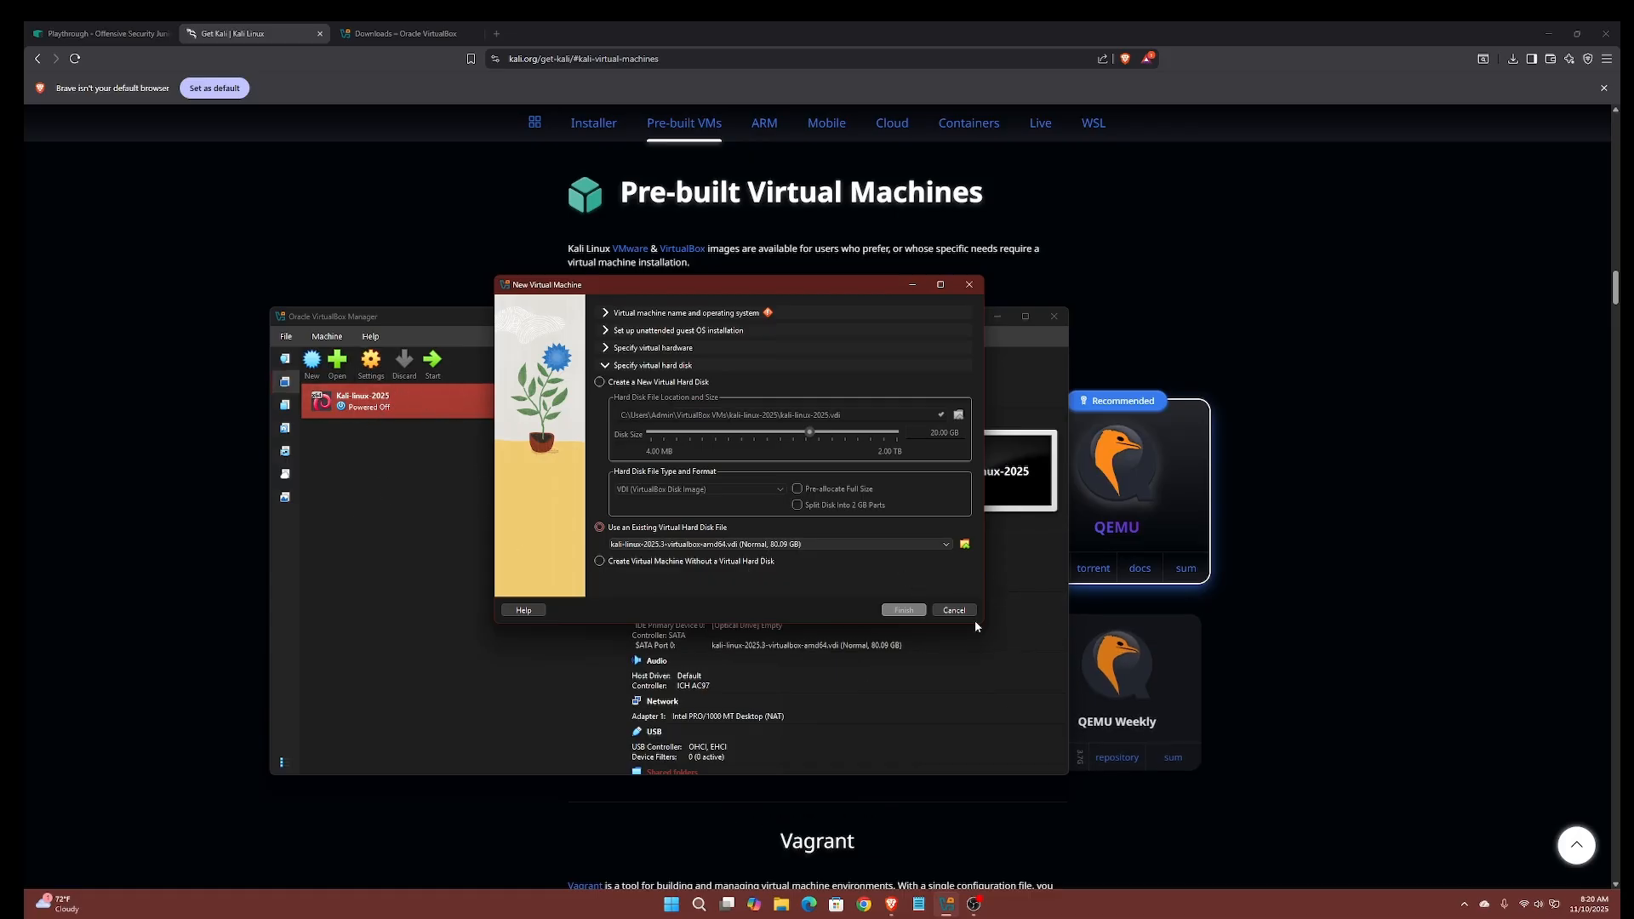
pyautogui.click(953, 611)
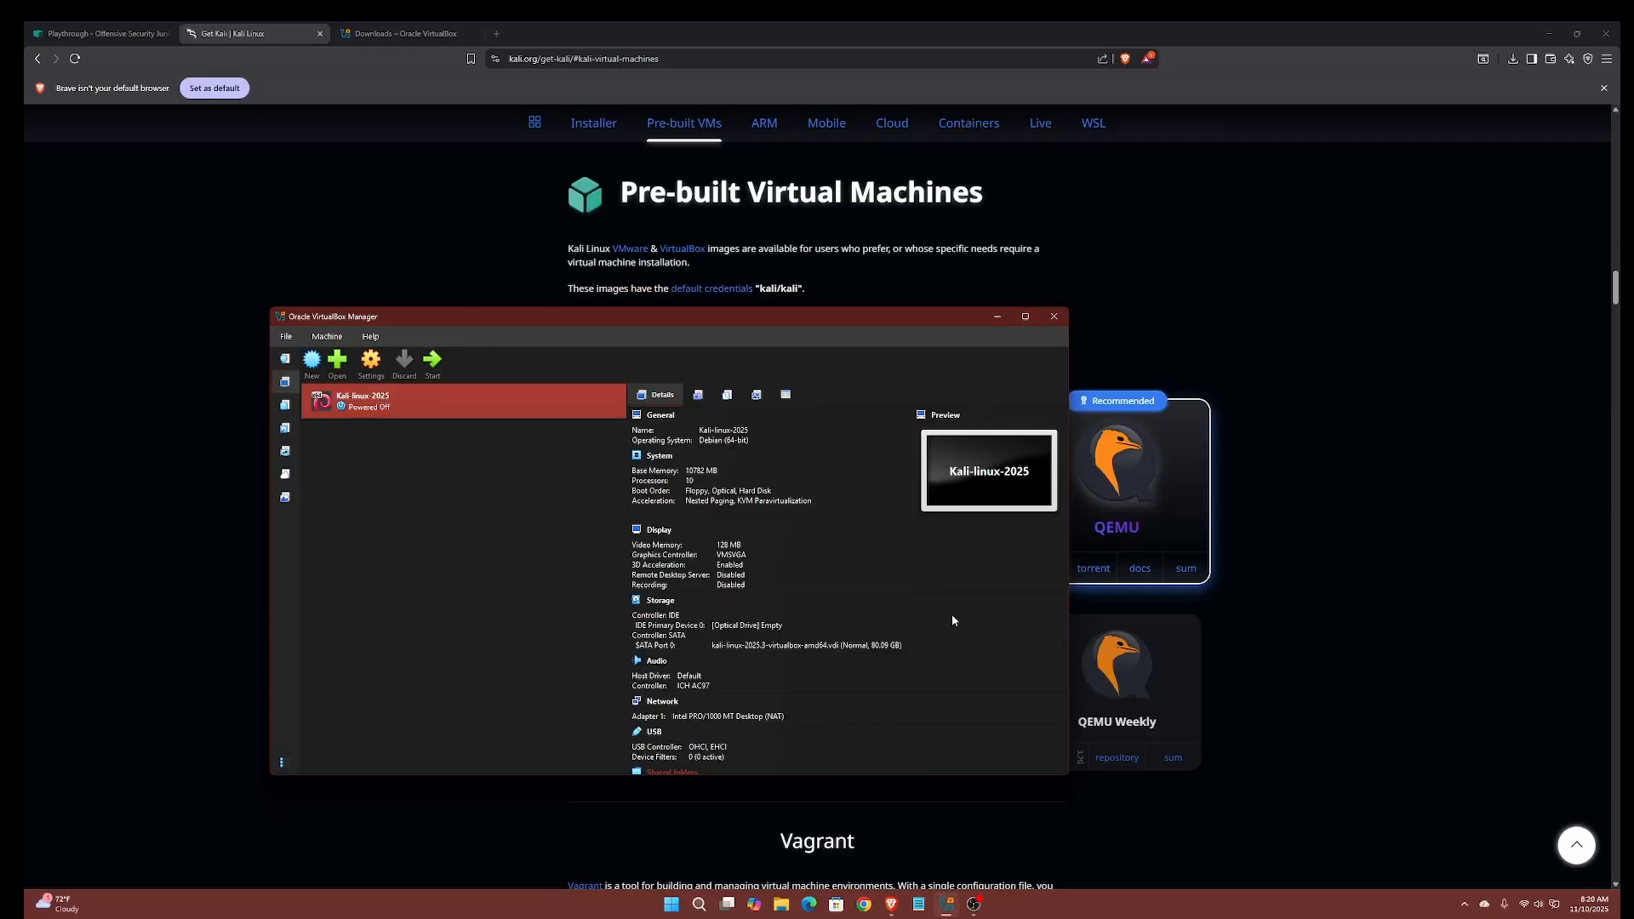
# Open the settings of the existing Kali-linux-2025 machine and review its general, motherboard, processor and acceleration options.
pyautogui.click(357, 367)
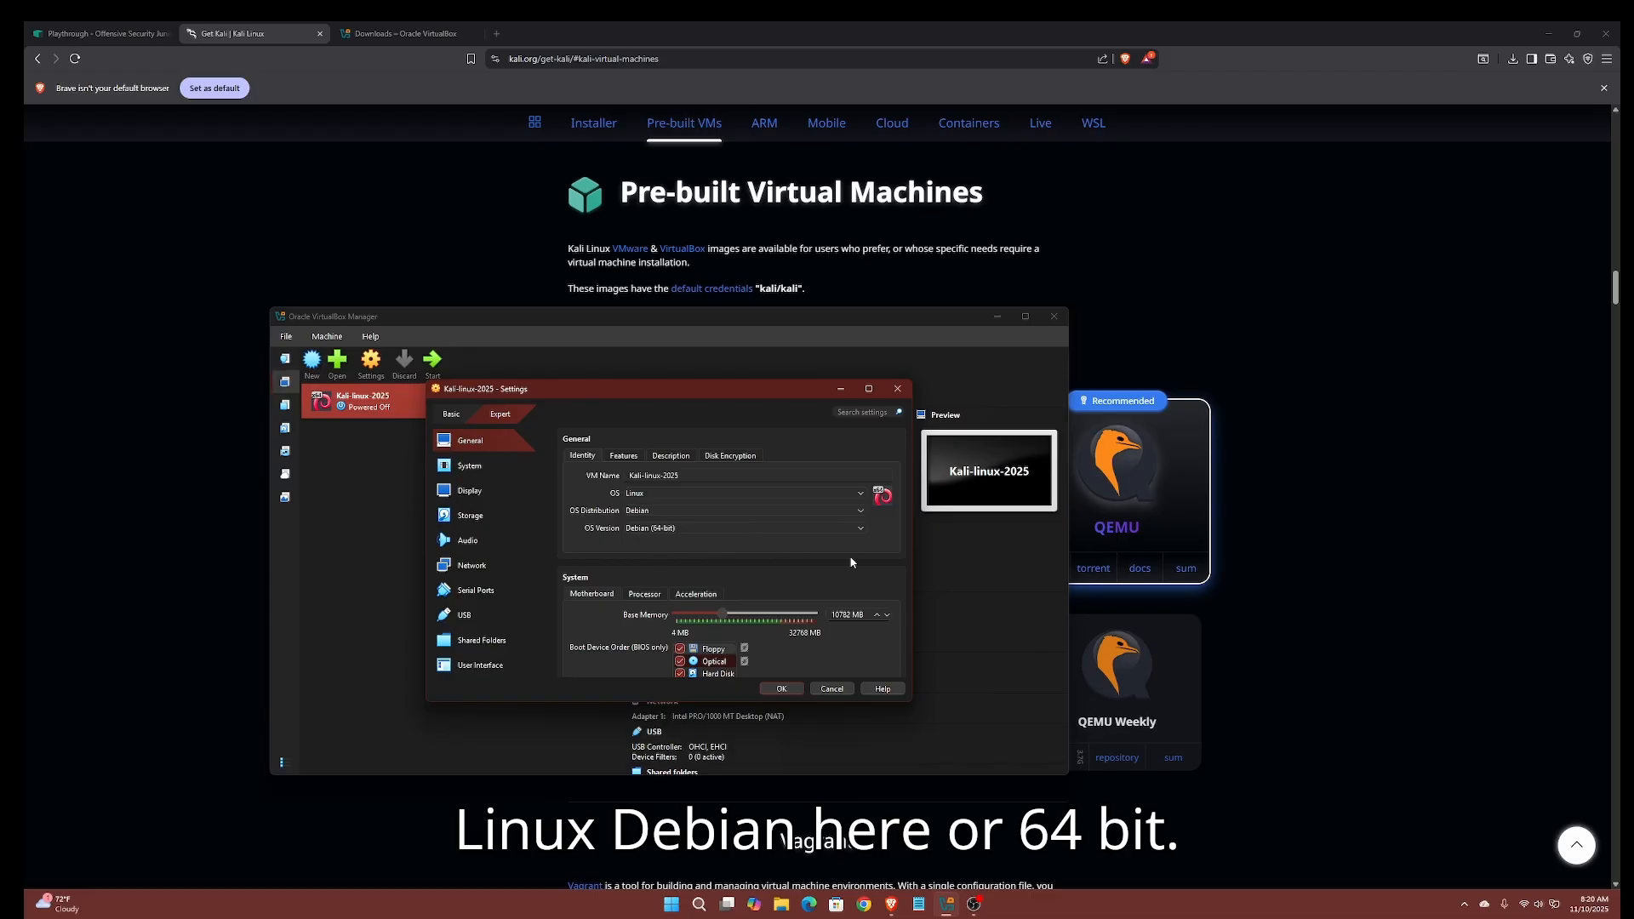
pyautogui.scroll(-2, 847, 555)
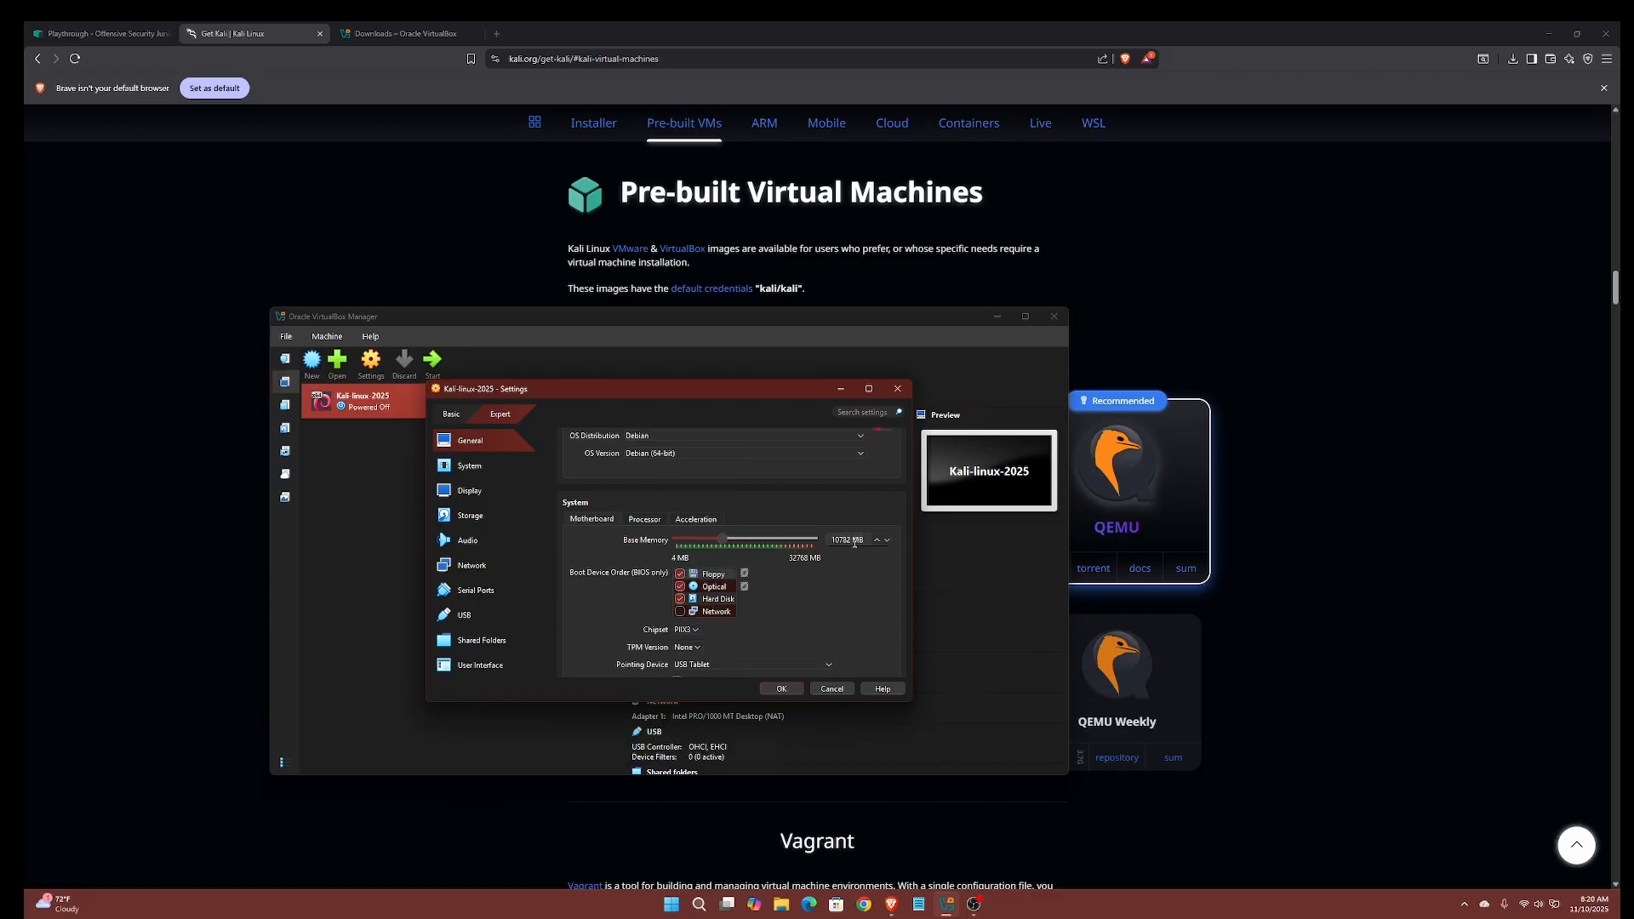
pyautogui.click(644, 519)
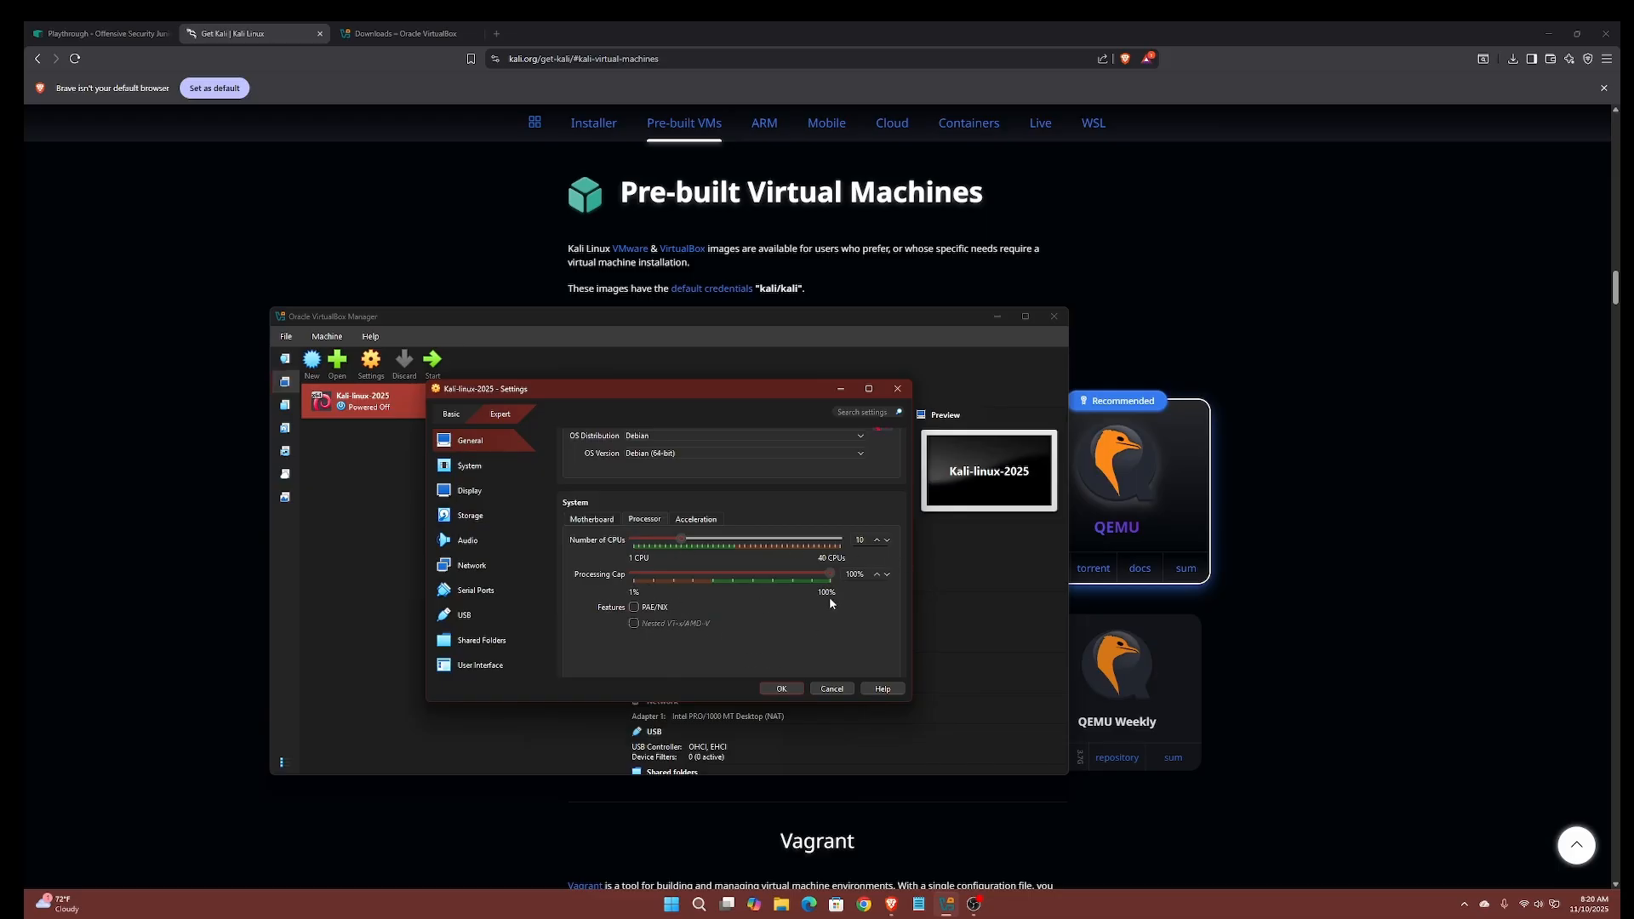
pyautogui.click(694, 520)
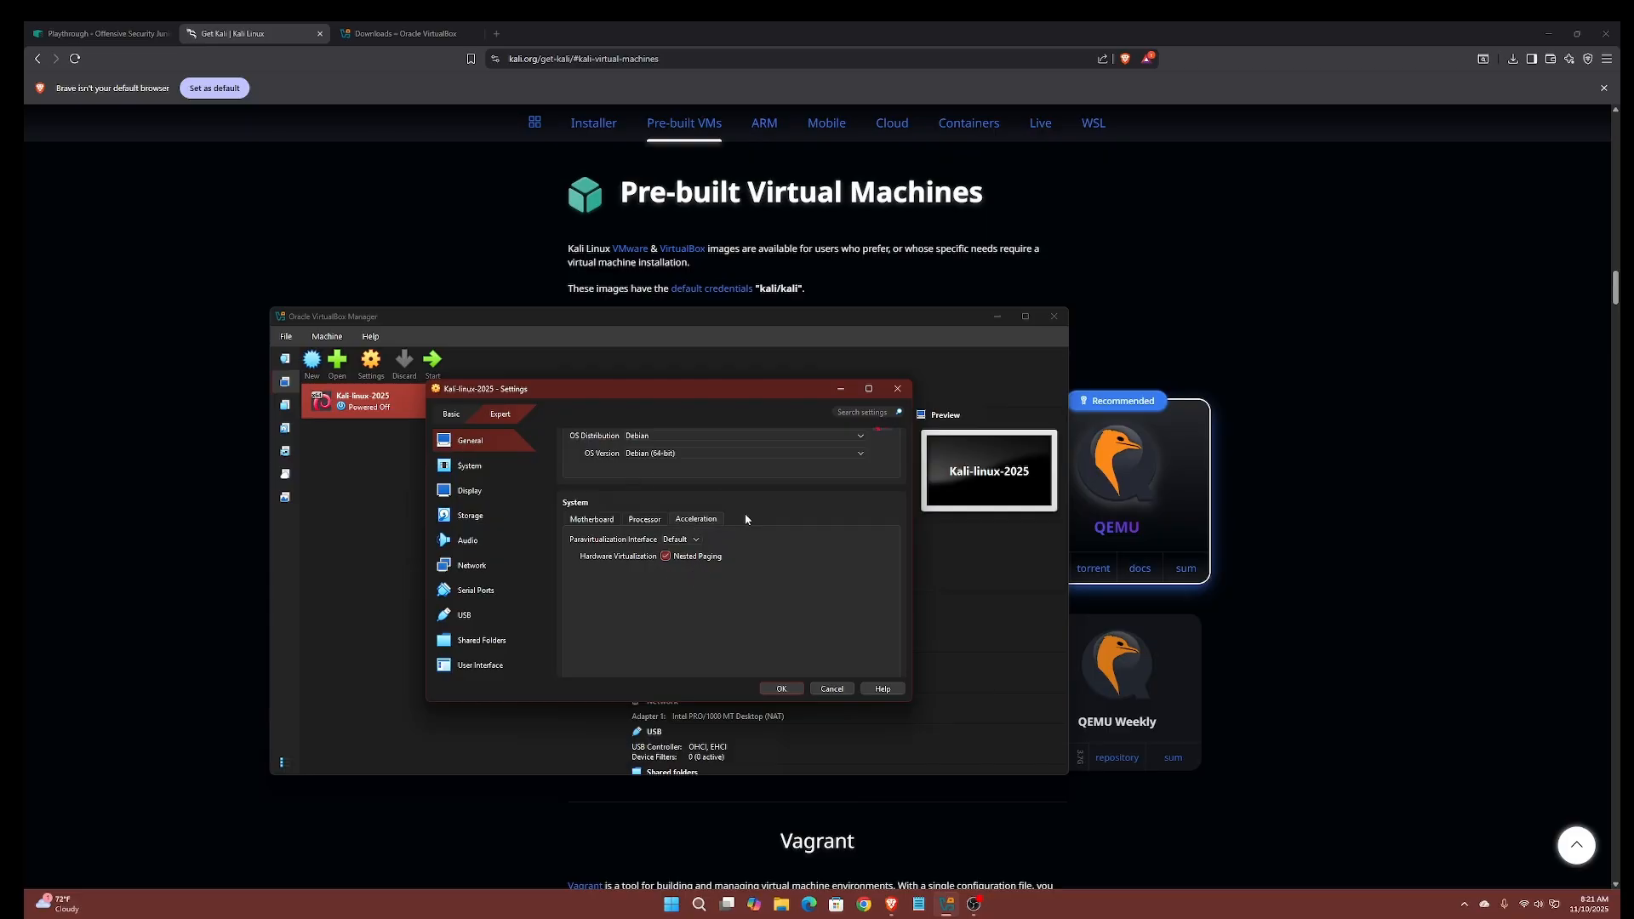
# Review the machine's screen, remote display and 3D acceleration options and its storage controllers.
pyautogui.scroll(-5, 745, 519)
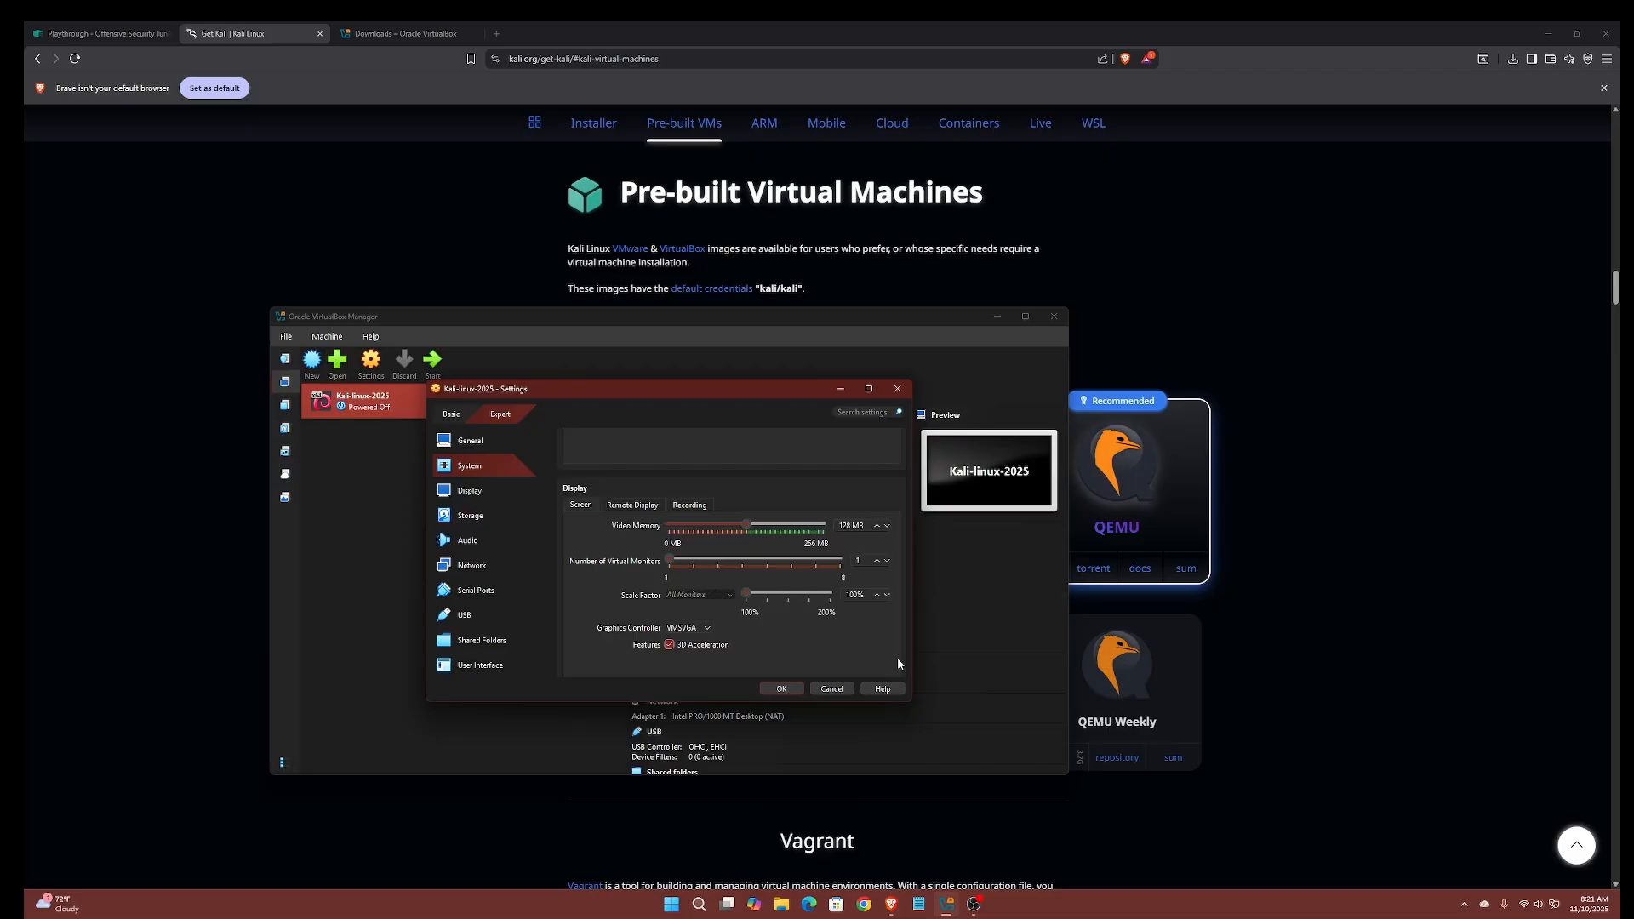
pyautogui.click(689, 505)
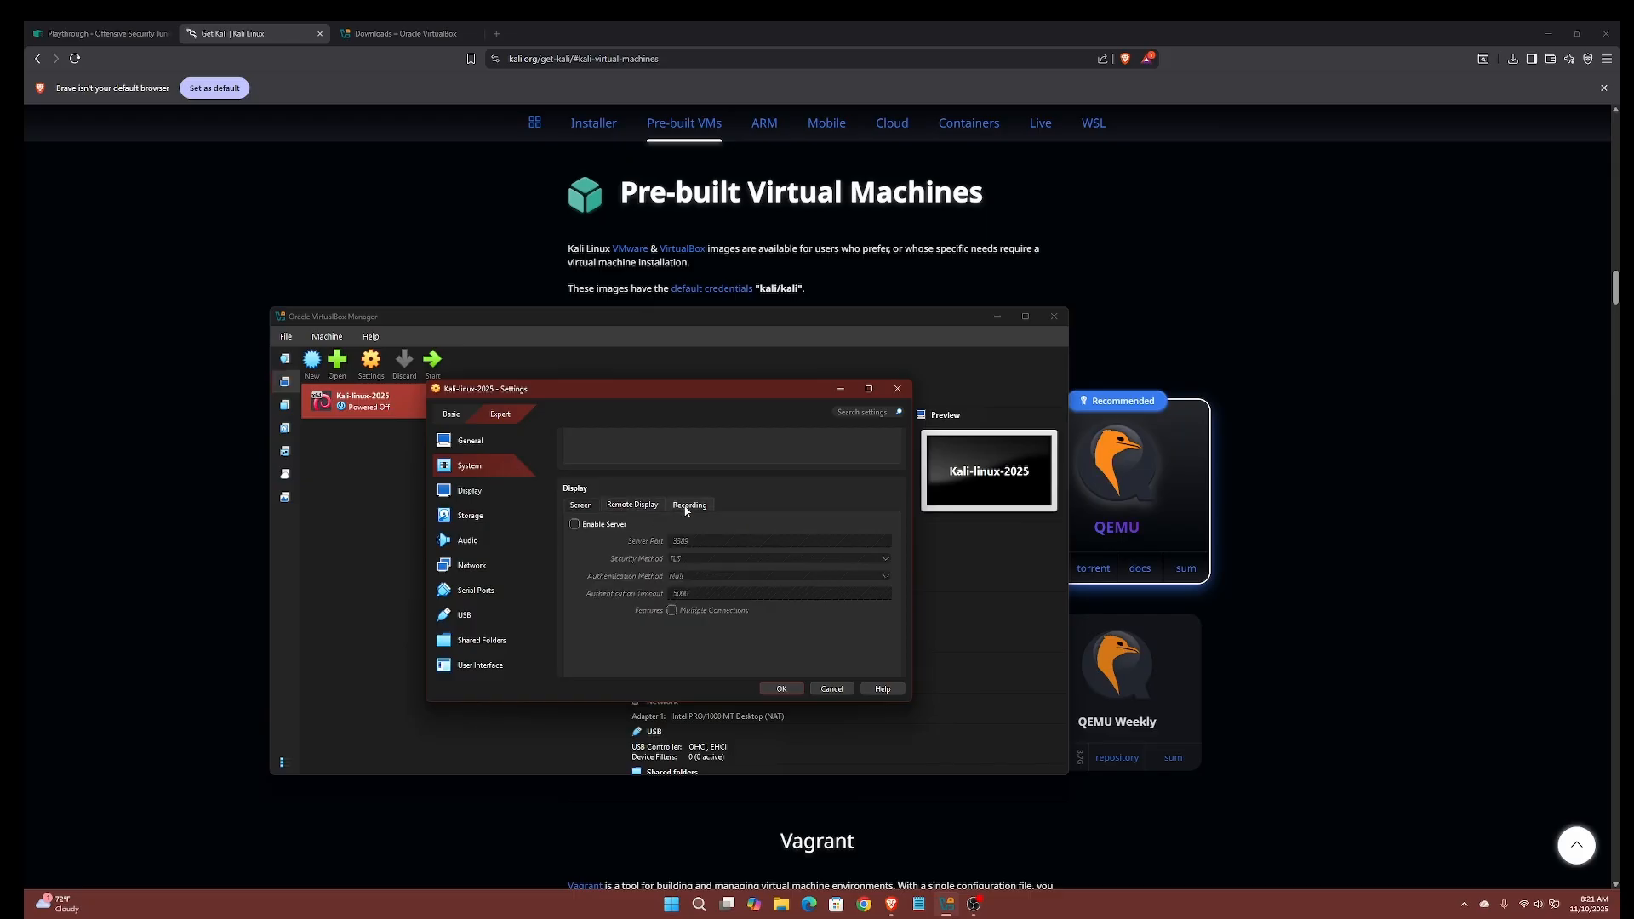
pyautogui.click(577, 507)
pyautogui.scroll(-1, 803, 595)
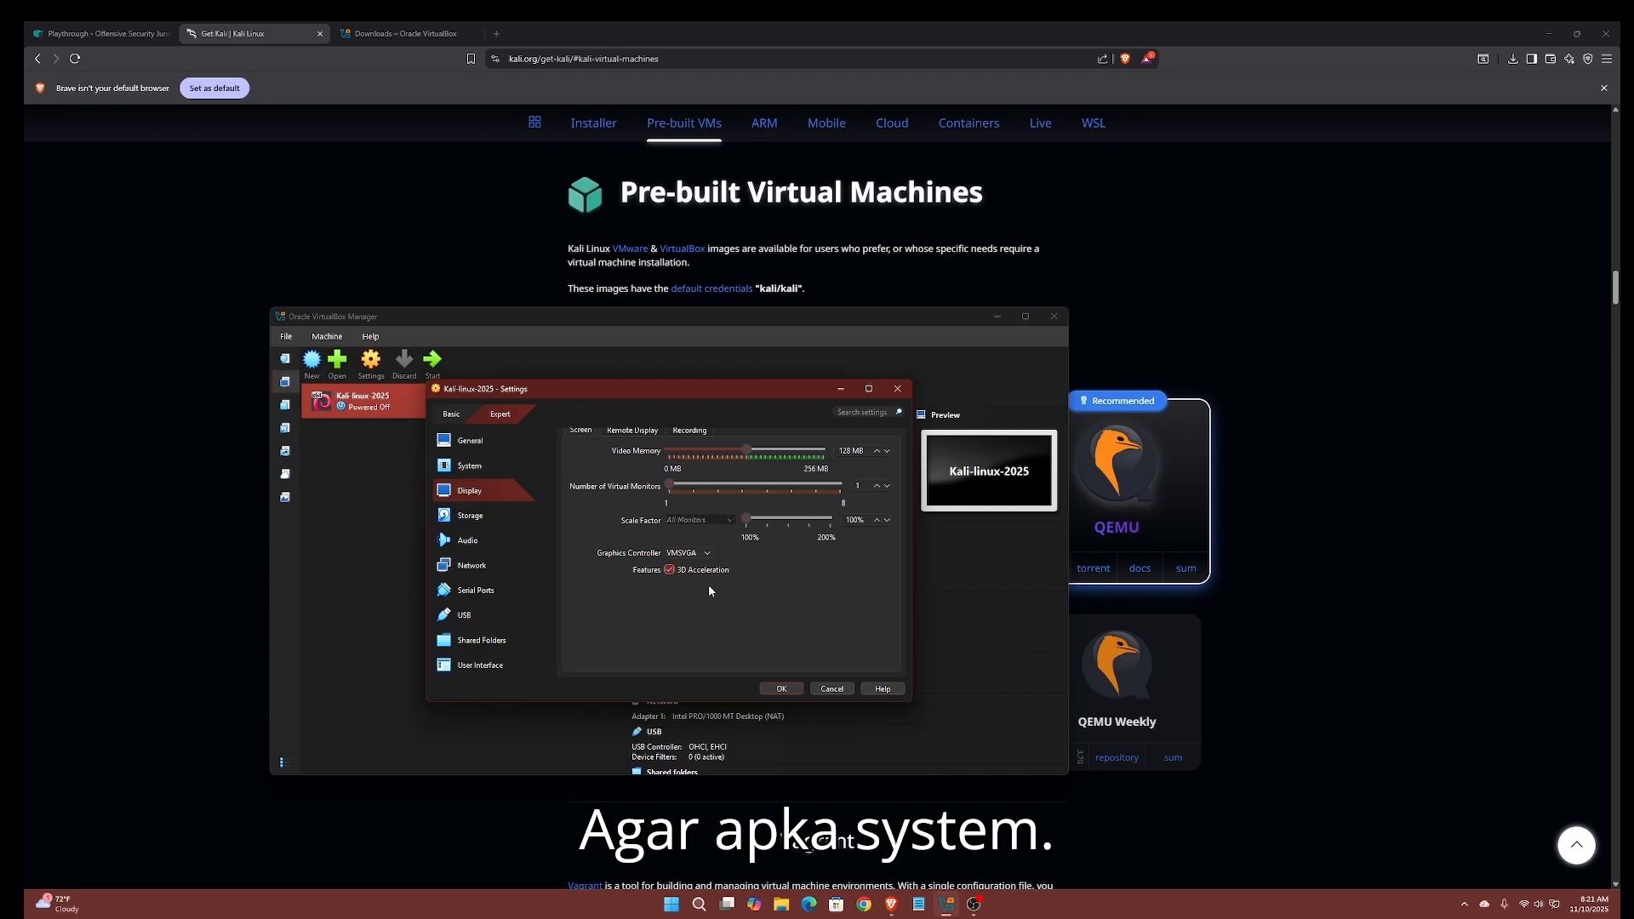
pyautogui.scroll(-5, 711, 585)
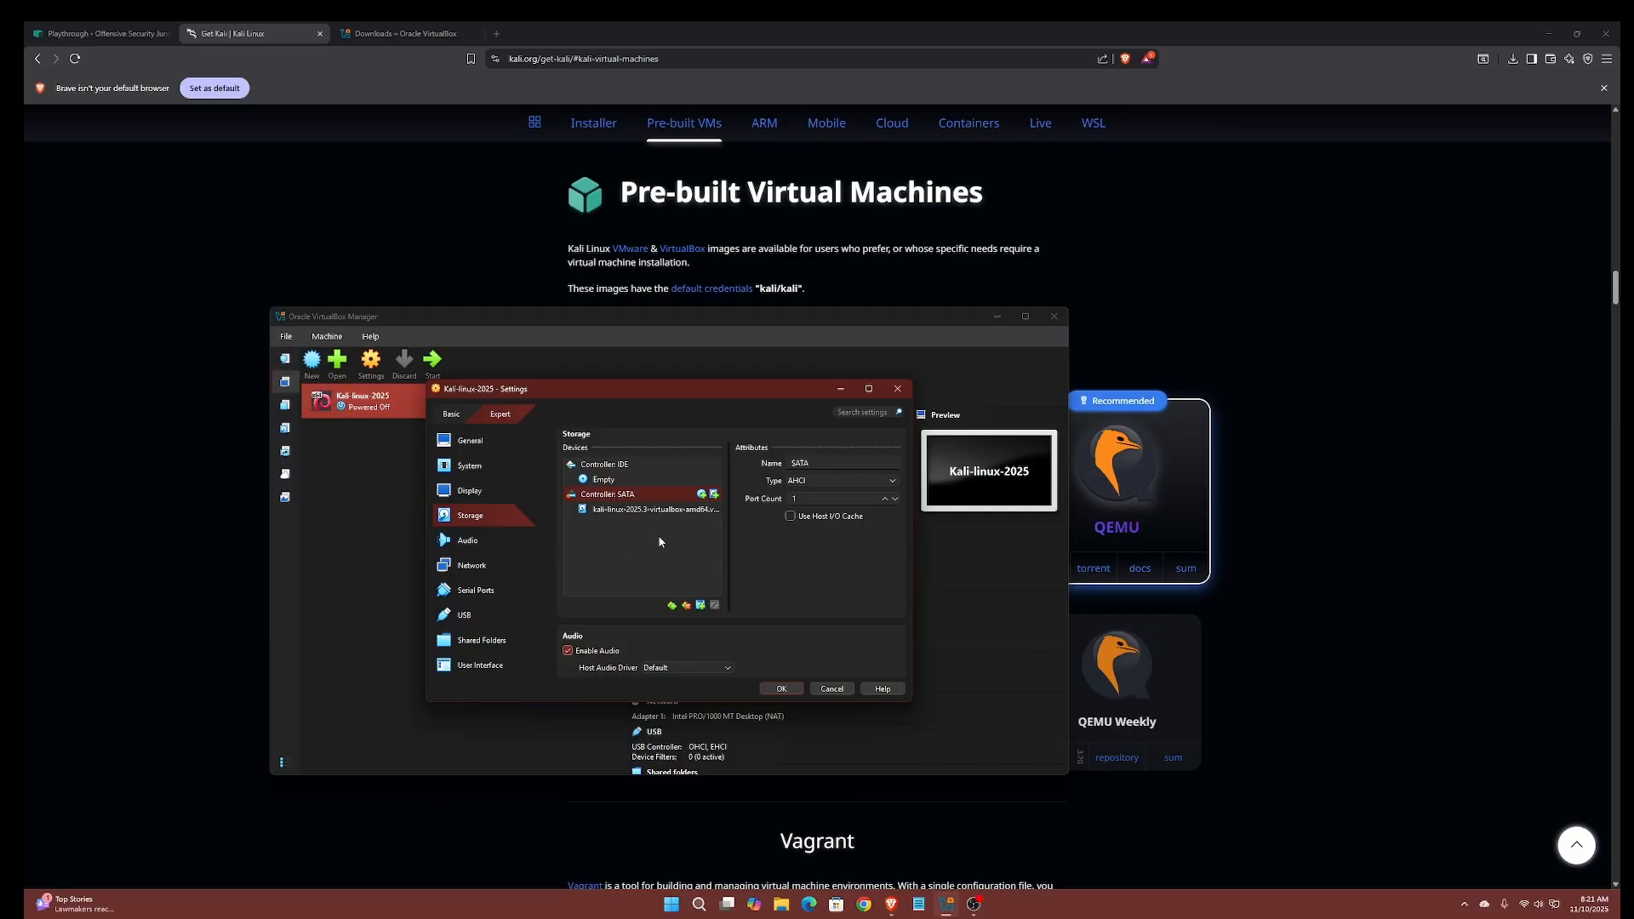
# Examine the attachment modes and adapter types available for network Adapter 1 without changing them.
pyautogui.scroll(-5, 825, 545)
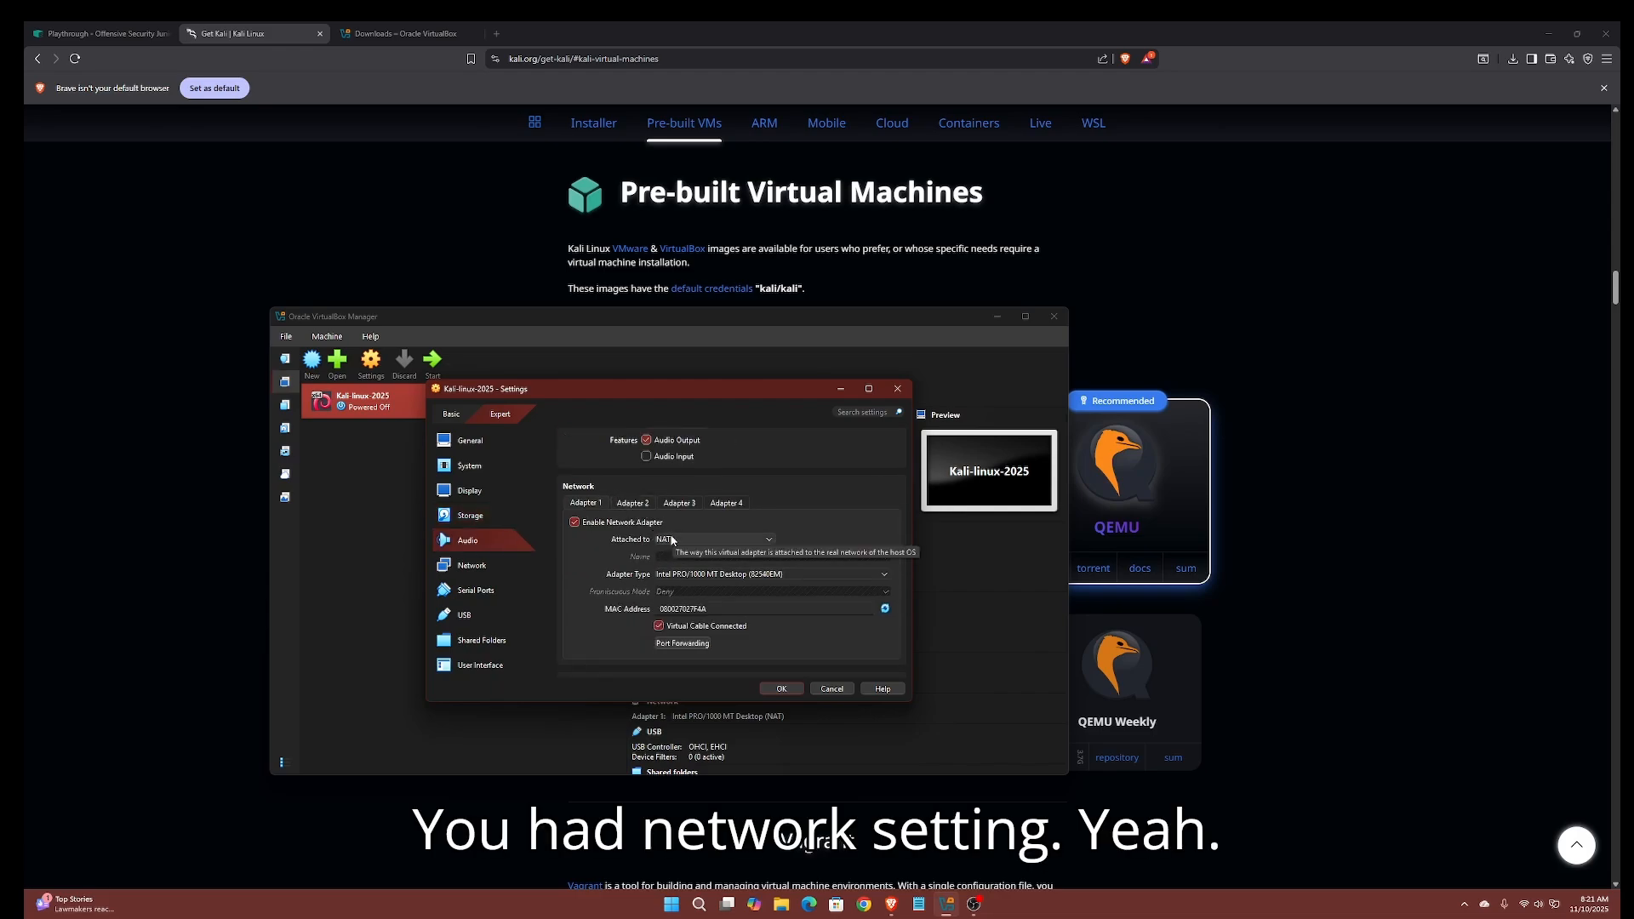
pyautogui.click(761, 539)
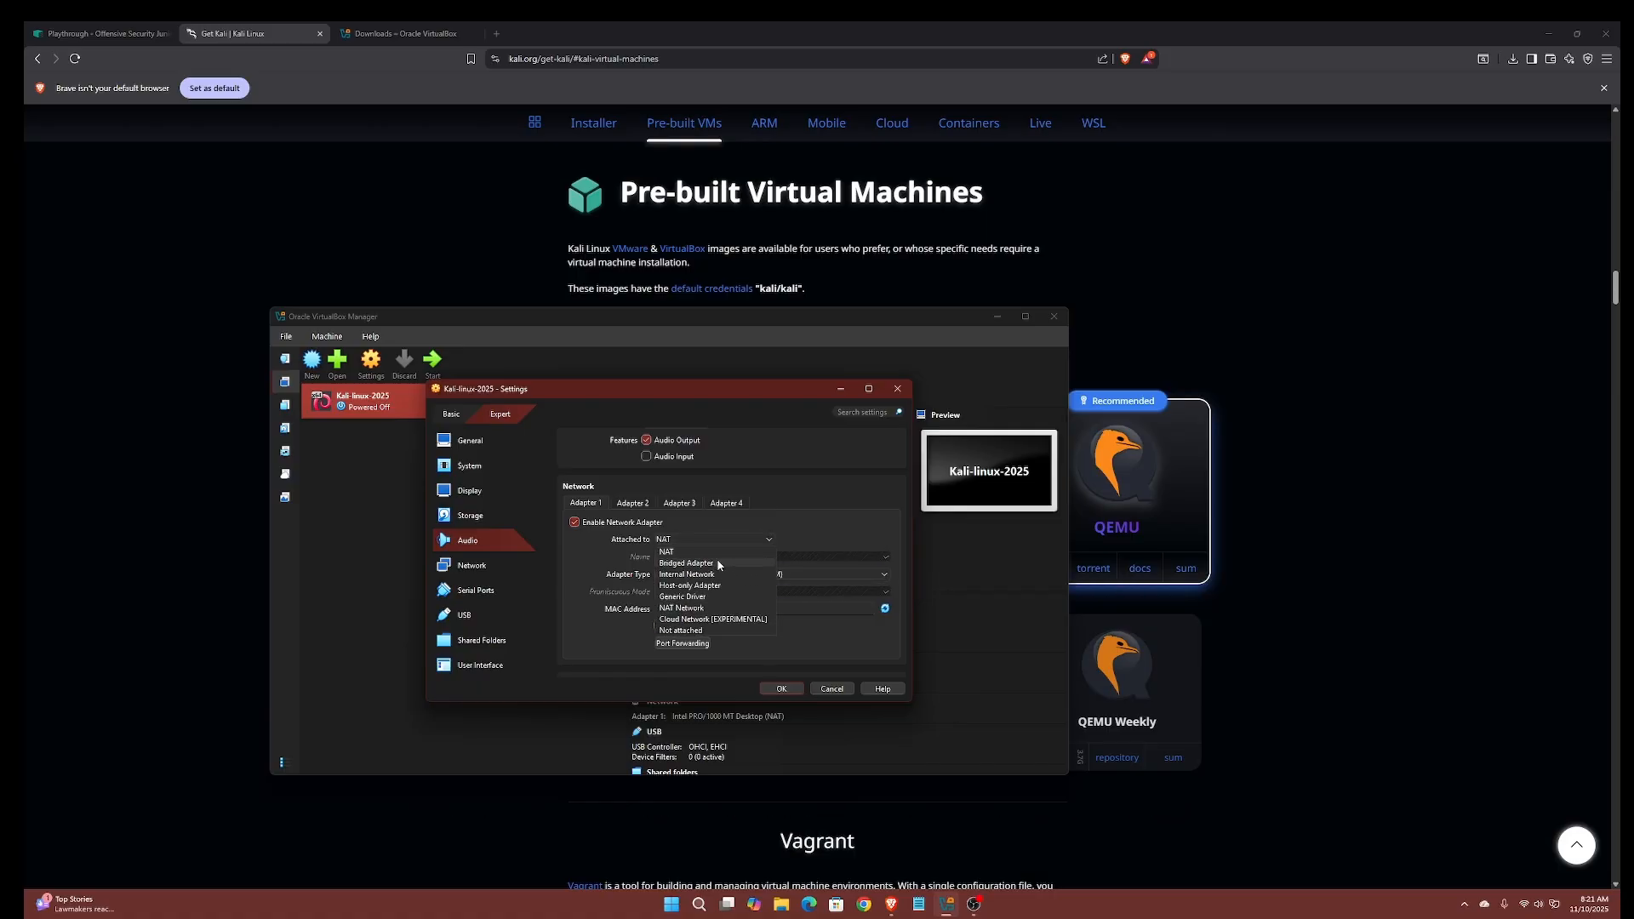
pyautogui.click(740, 540)
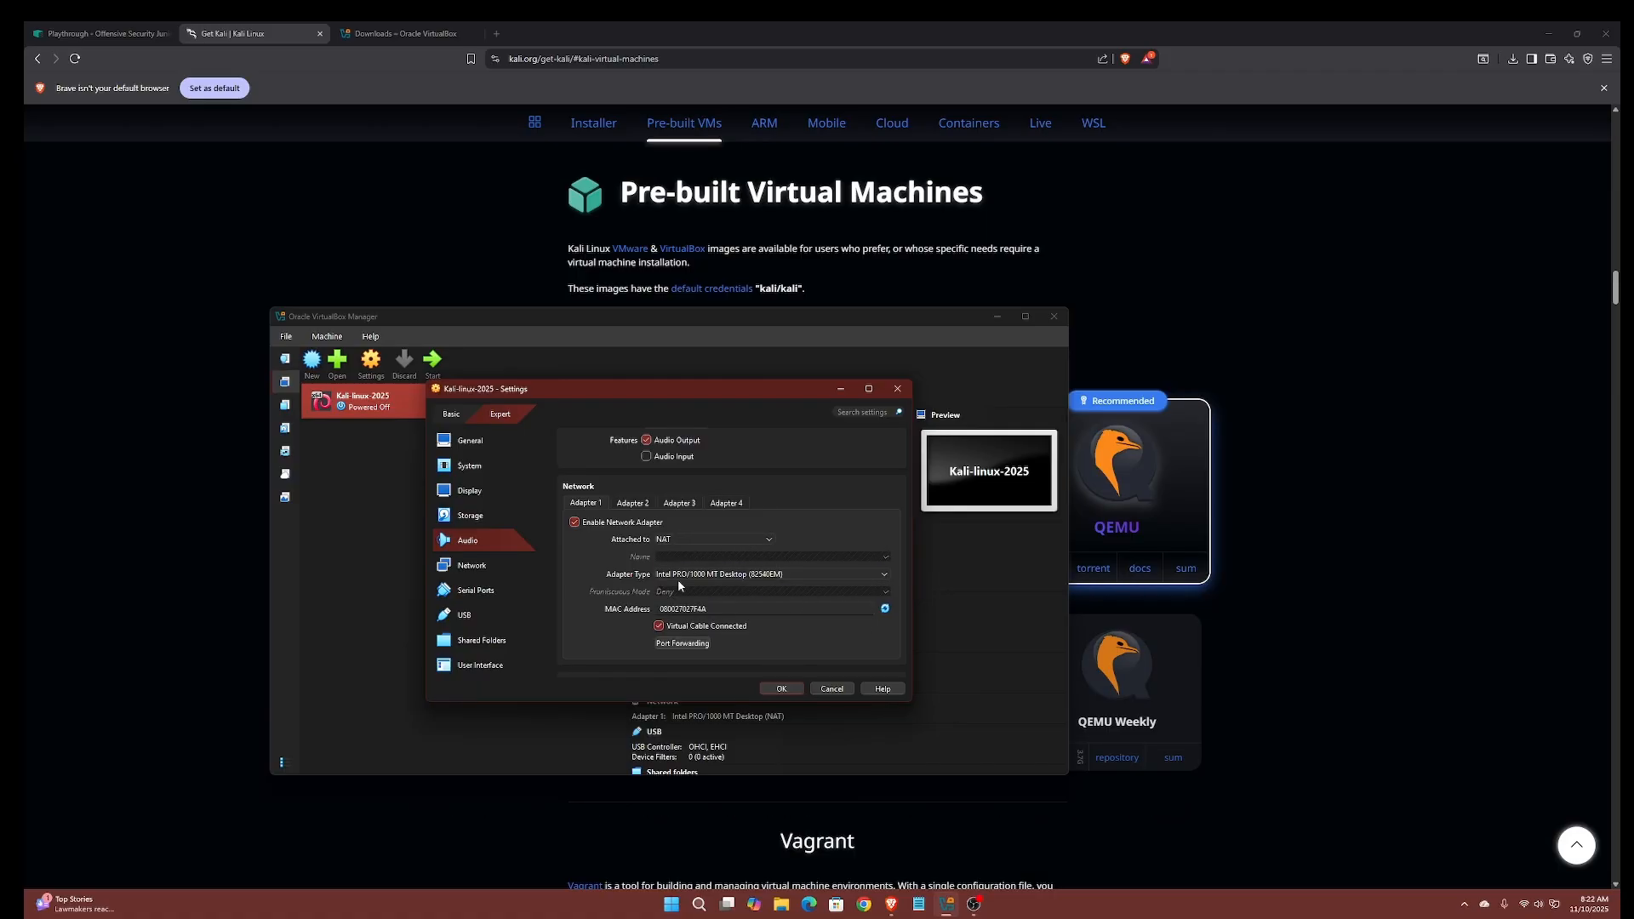
pyautogui.click(888, 573)
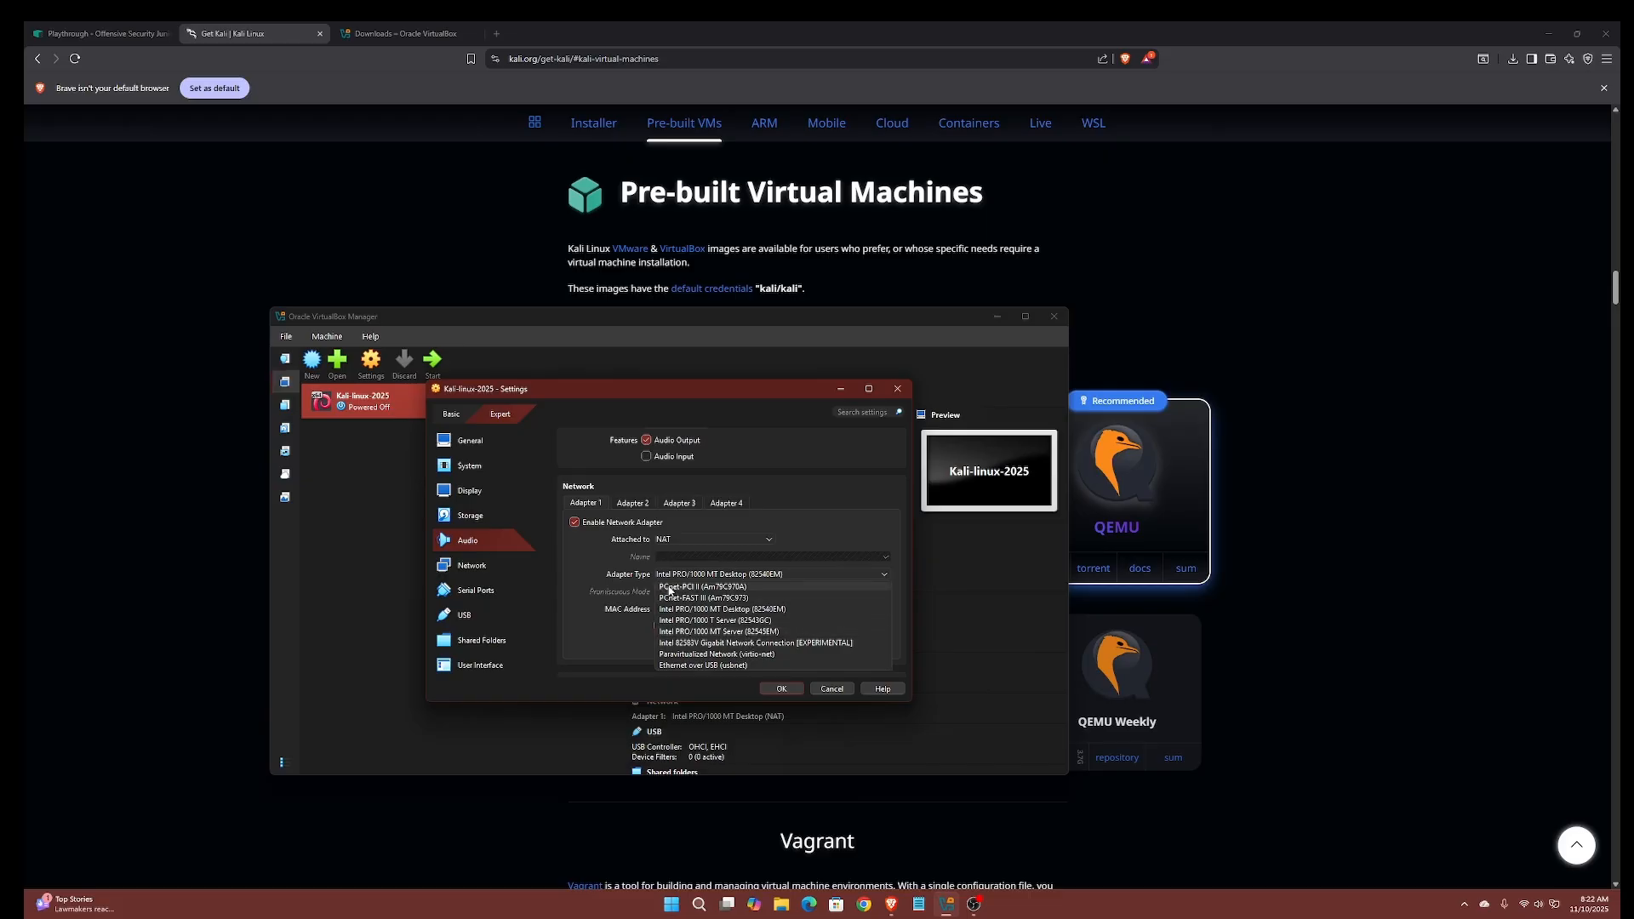
pyautogui.click(887, 576)
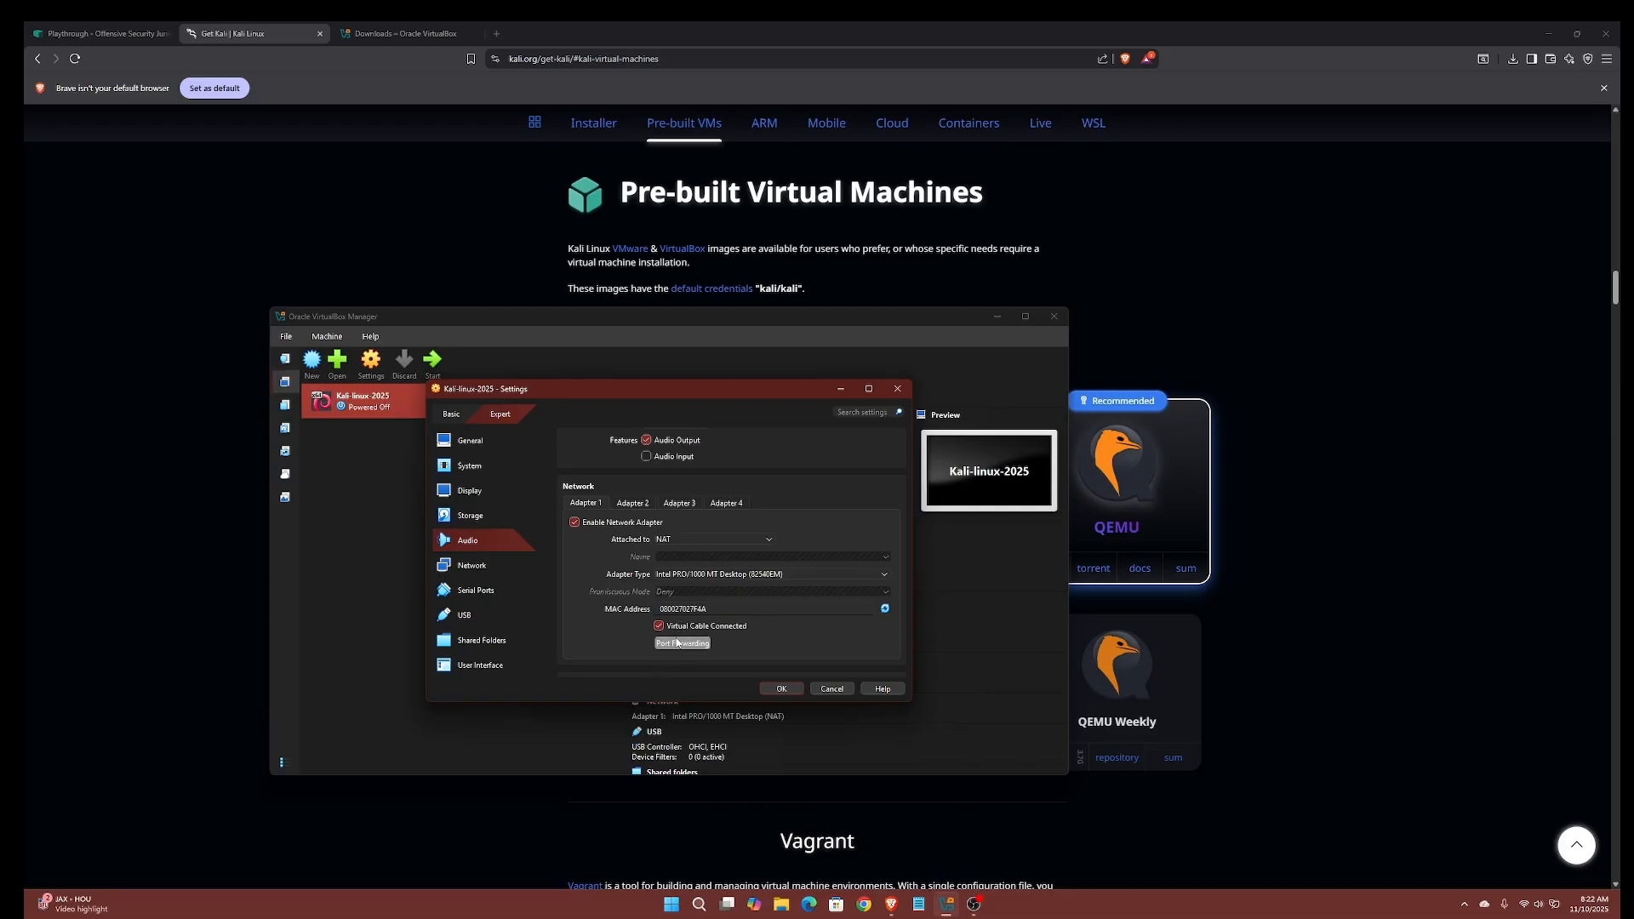
# Review the serial port and USB controller settings and return to the network adapter settings.
pyautogui.scroll(-5, 755, 515)
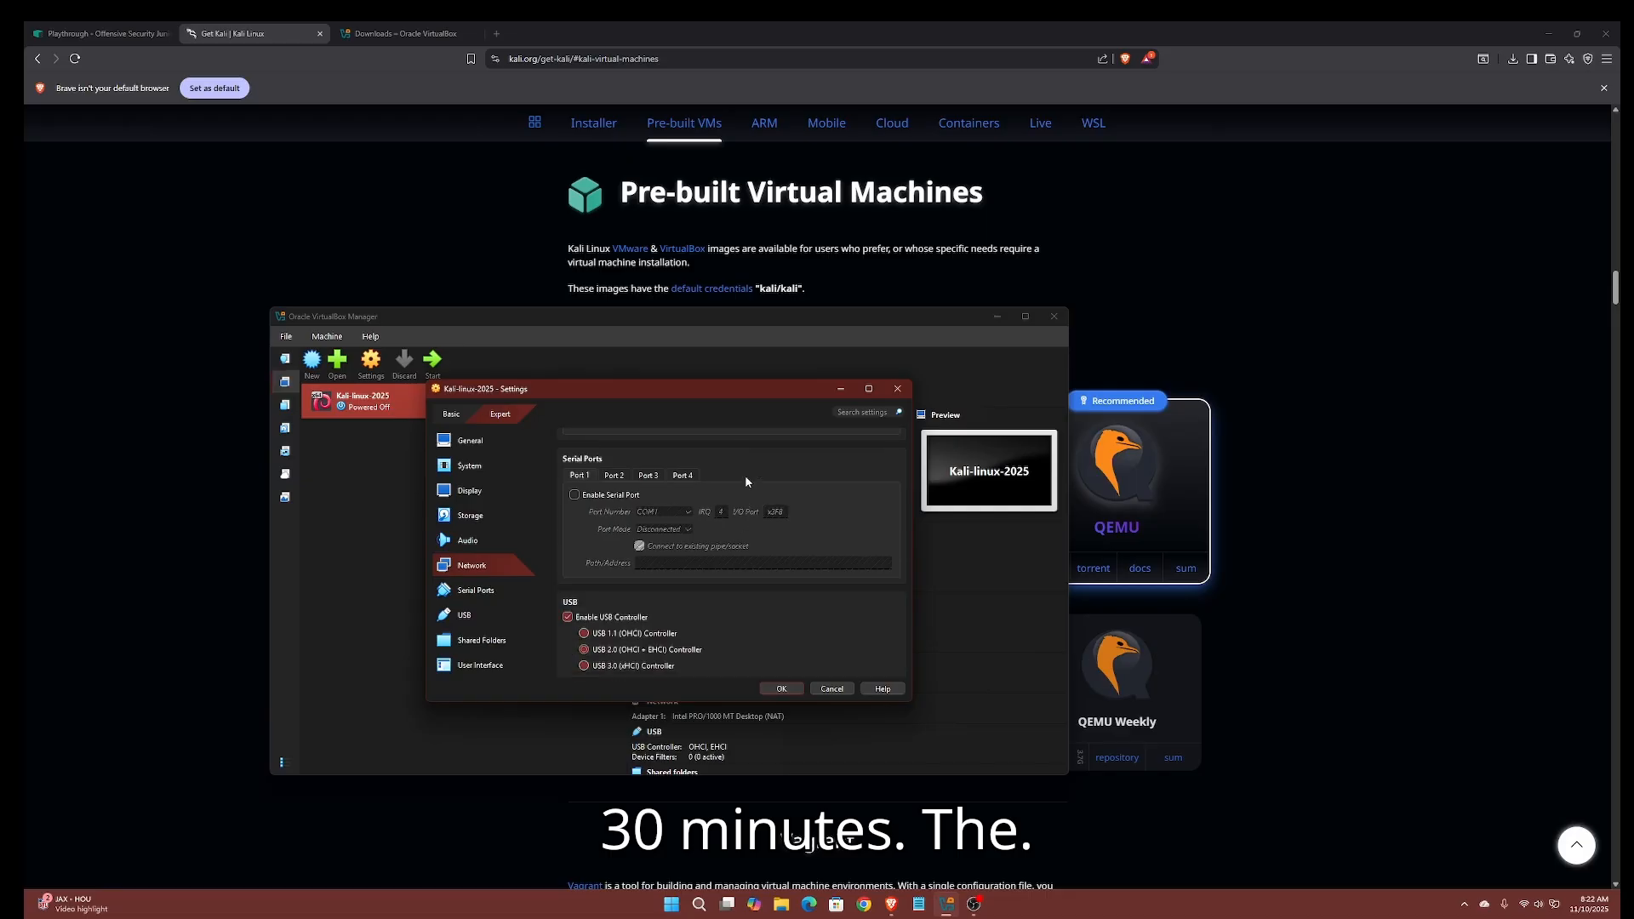
pyautogui.scroll(1, 740, 527)
pyautogui.scroll(-1, 740, 541)
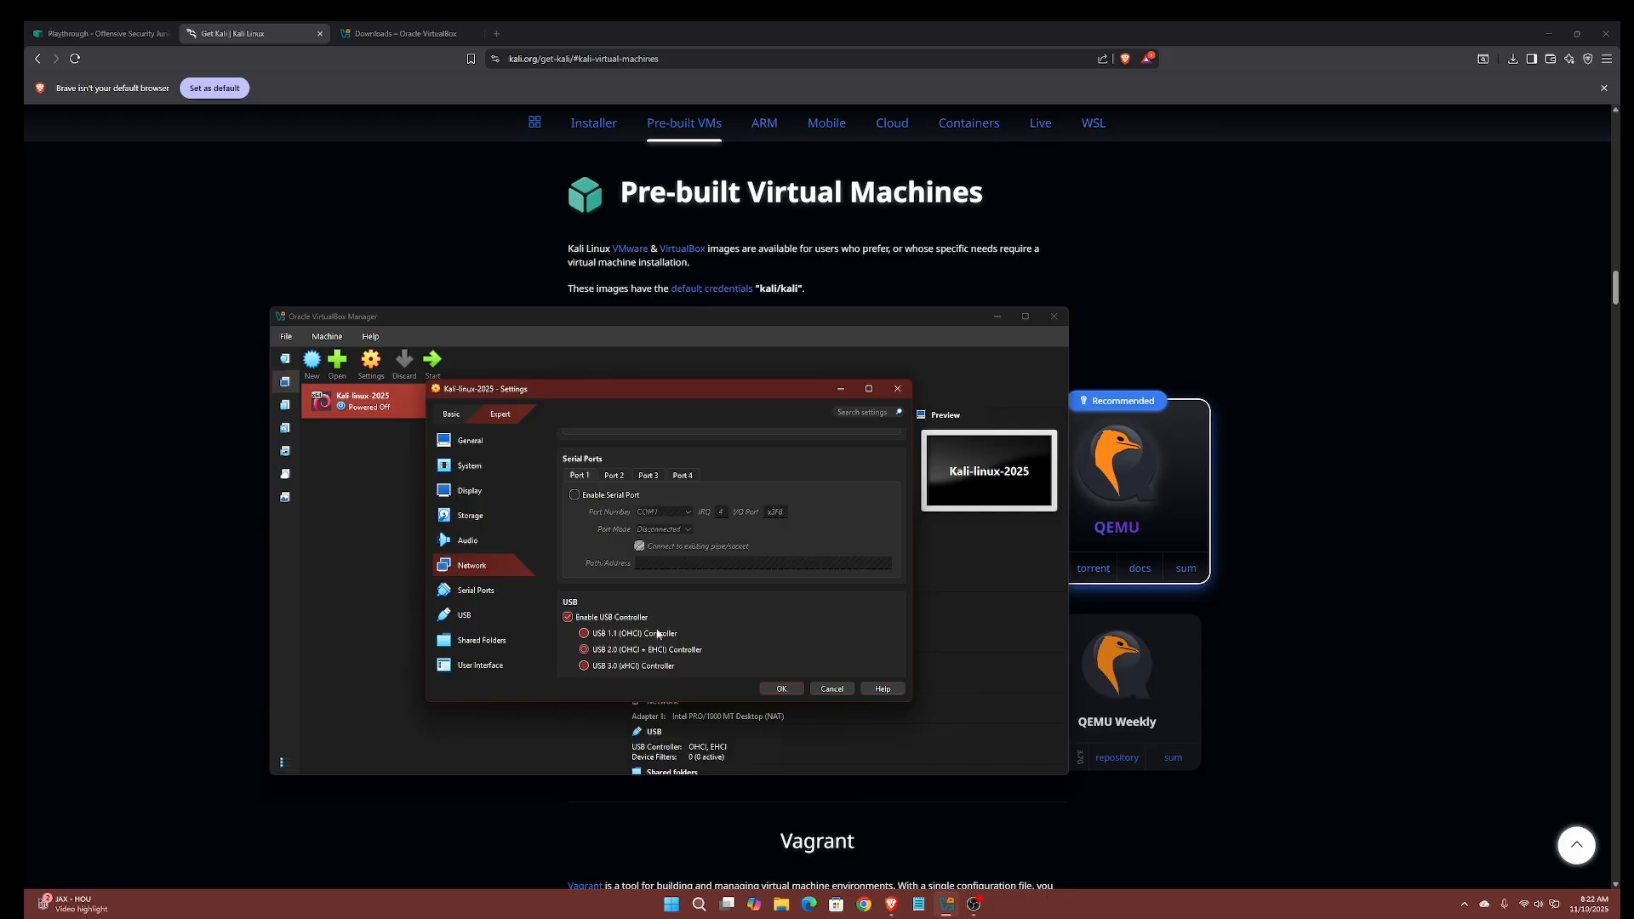
pyautogui.click(487, 618)
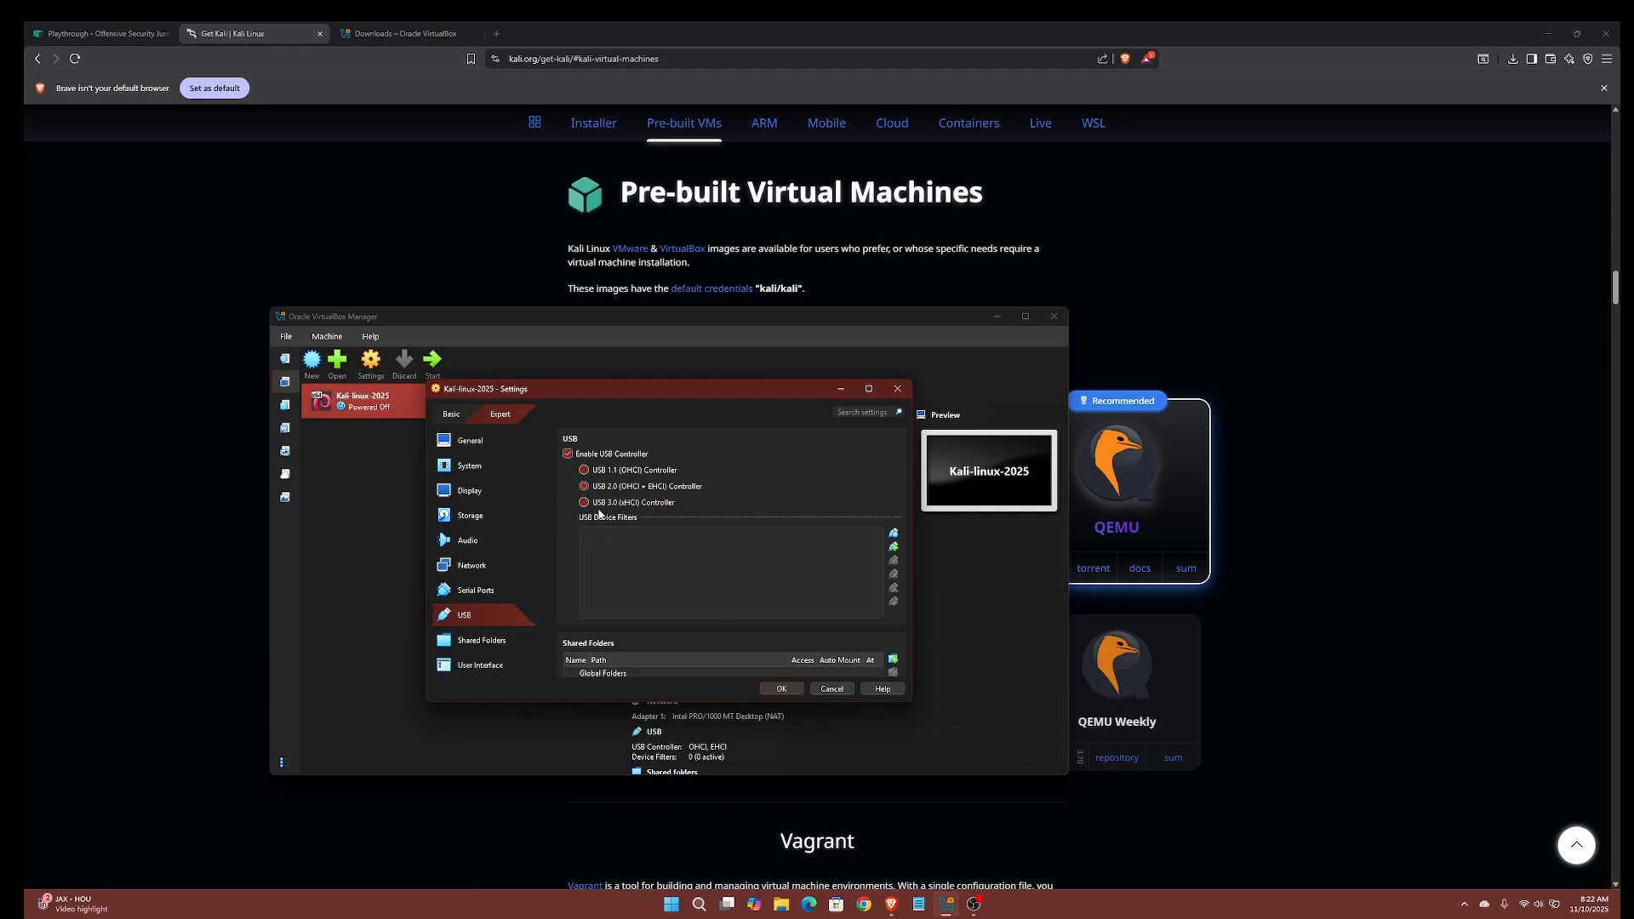
pyautogui.scroll(5, 616, 503)
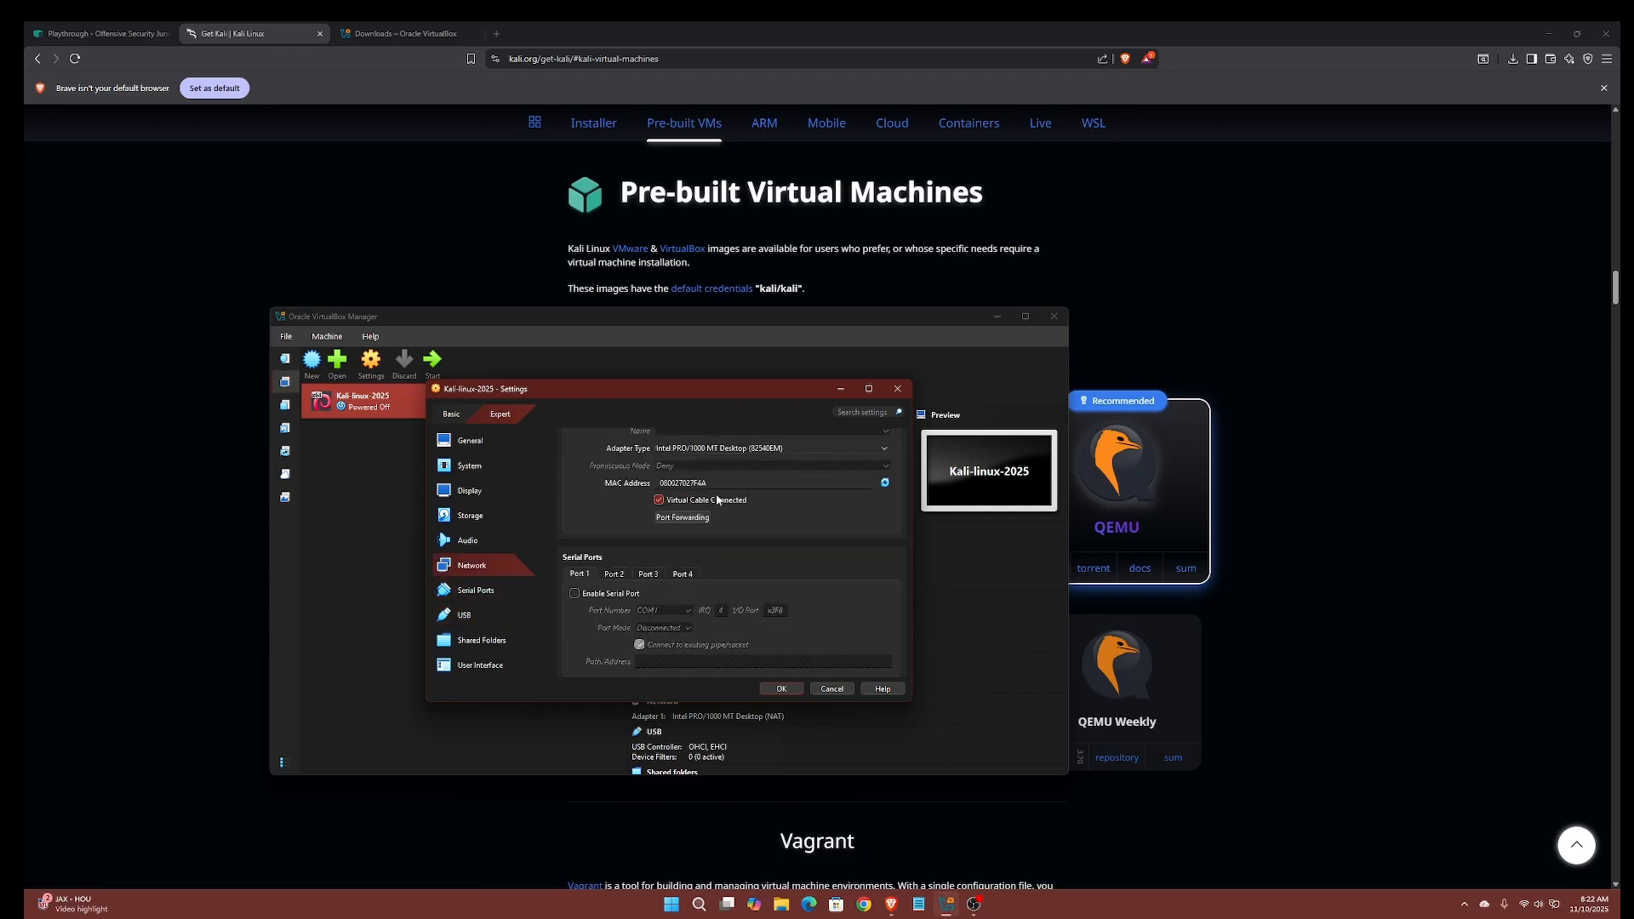
pyautogui.scroll(2, 700, 505)
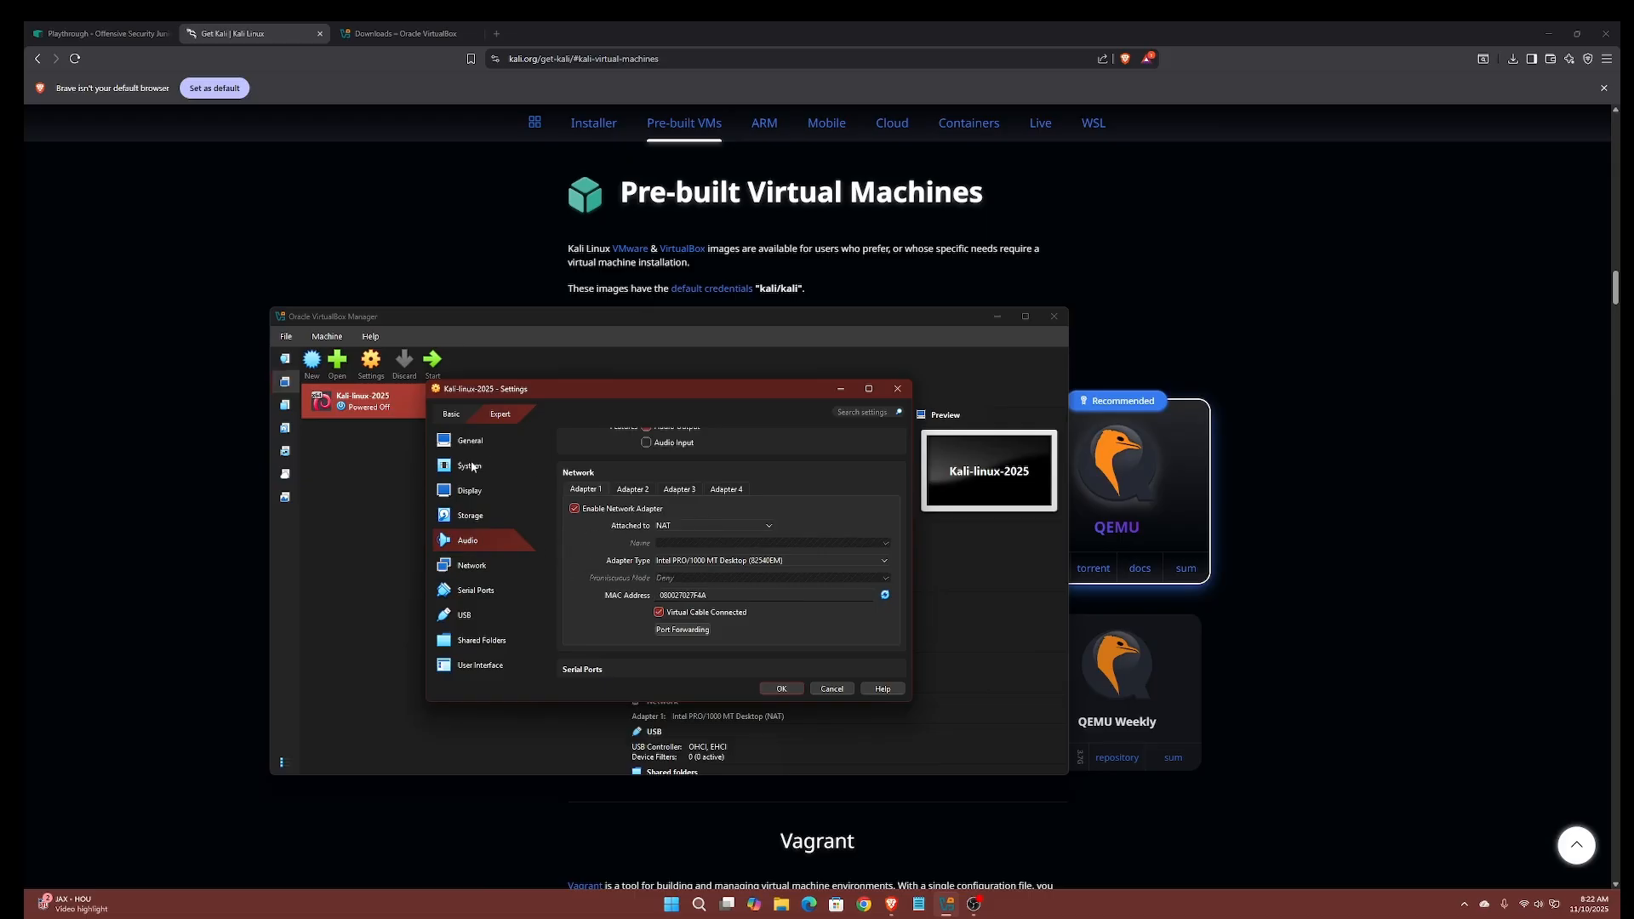
# Review the machine's serial port, shared folder and user interface settings, and close the settings without changes.
pyautogui.click(473, 590)
pyautogui.click(511, 641)
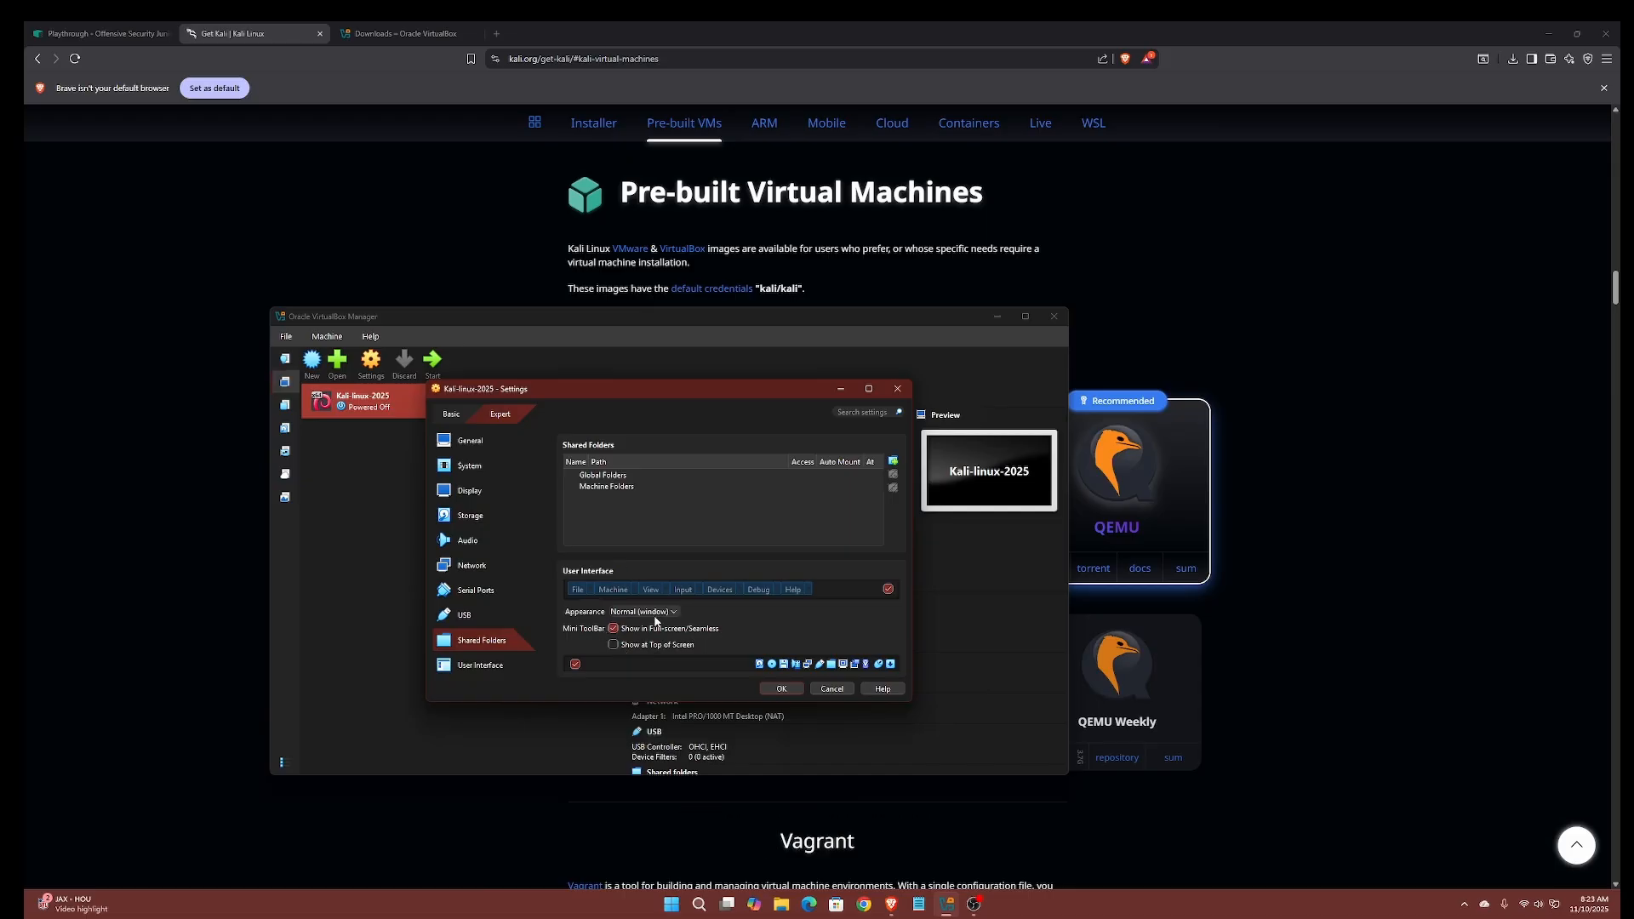
pyautogui.scroll(2, 653, 542)
pyautogui.scroll(-2, 628, 574)
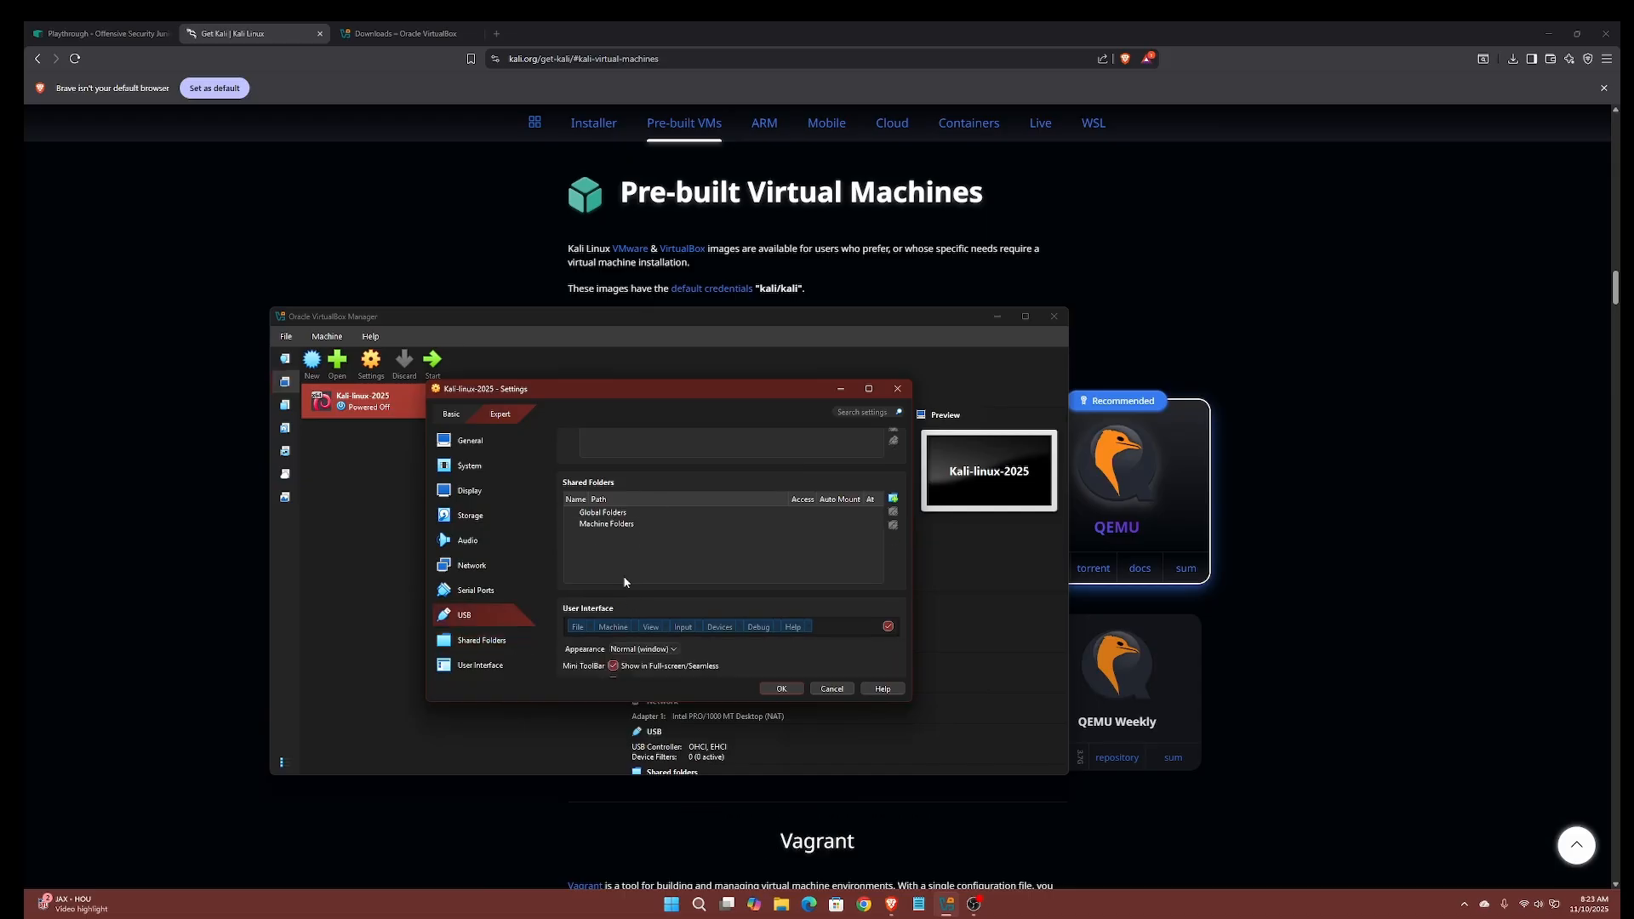
pyautogui.click(496, 642)
pyautogui.click(484, 668)
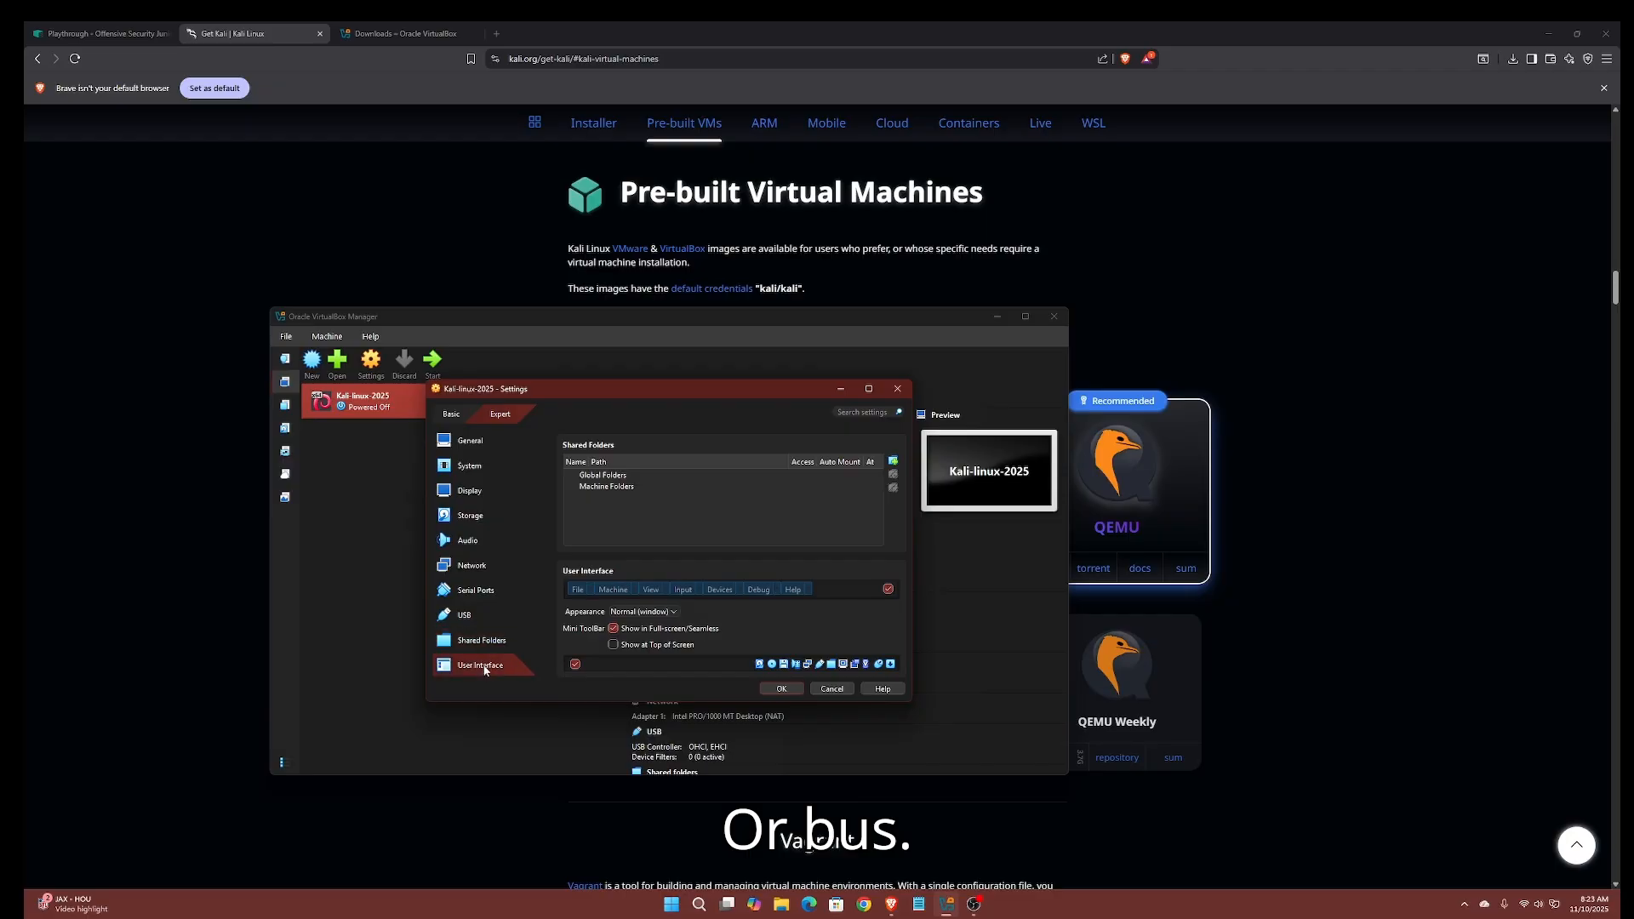
pyautogui.click(897, 389)
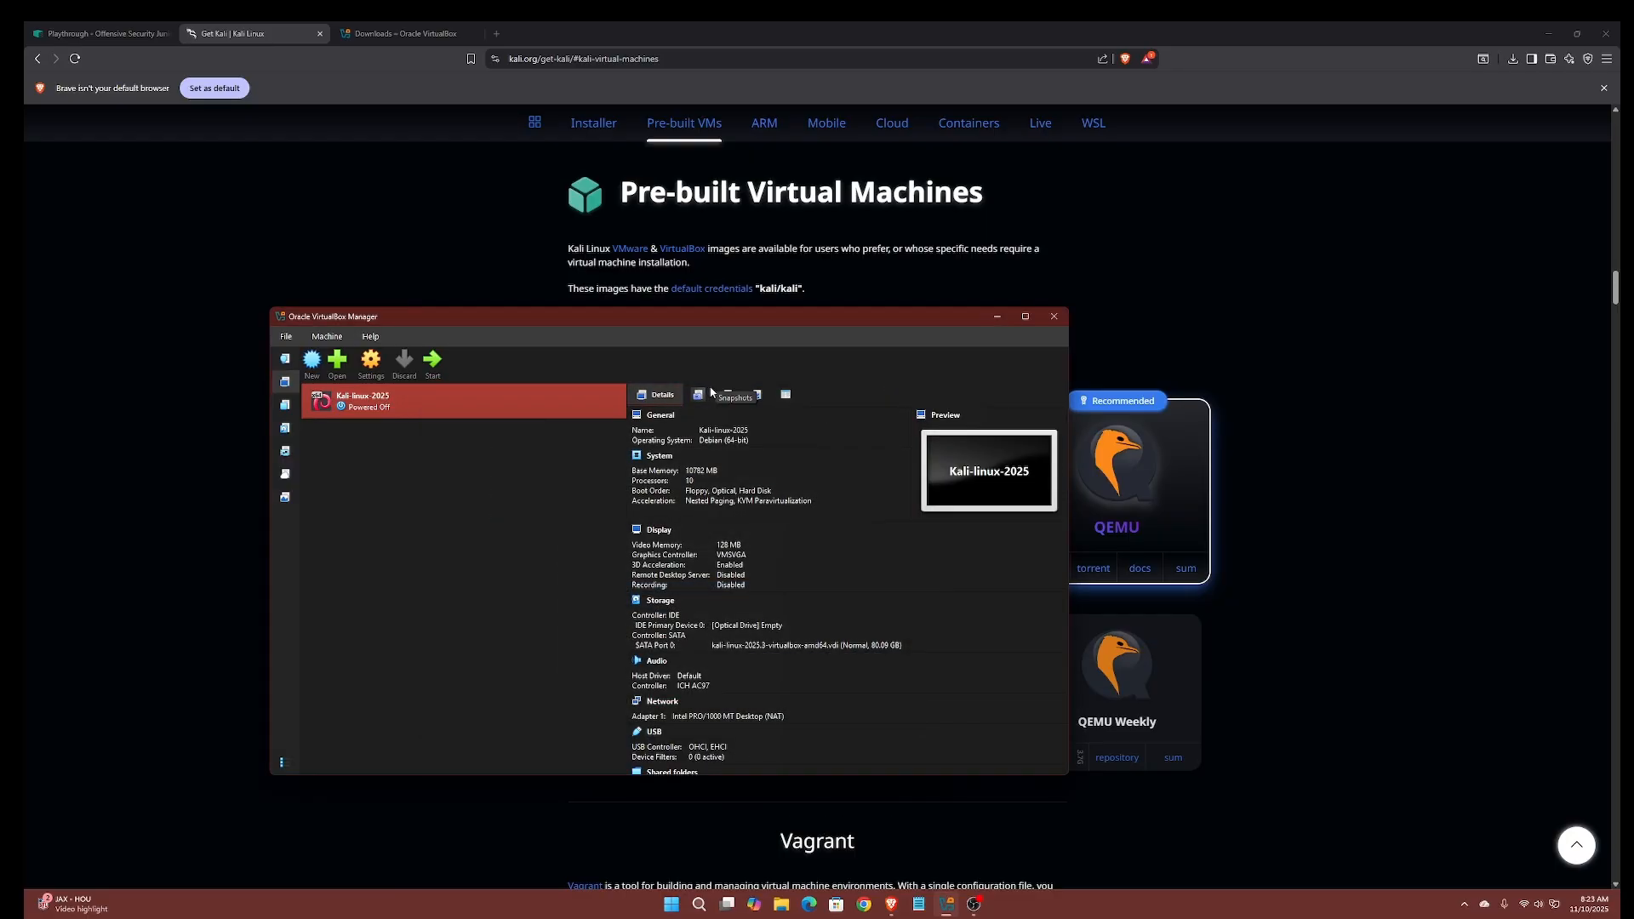
# Reopen the Kali-linux-2025 settings and examine the general clipboard and drag-and-drop features and the audio options.
pyautogui.click(375, 360)
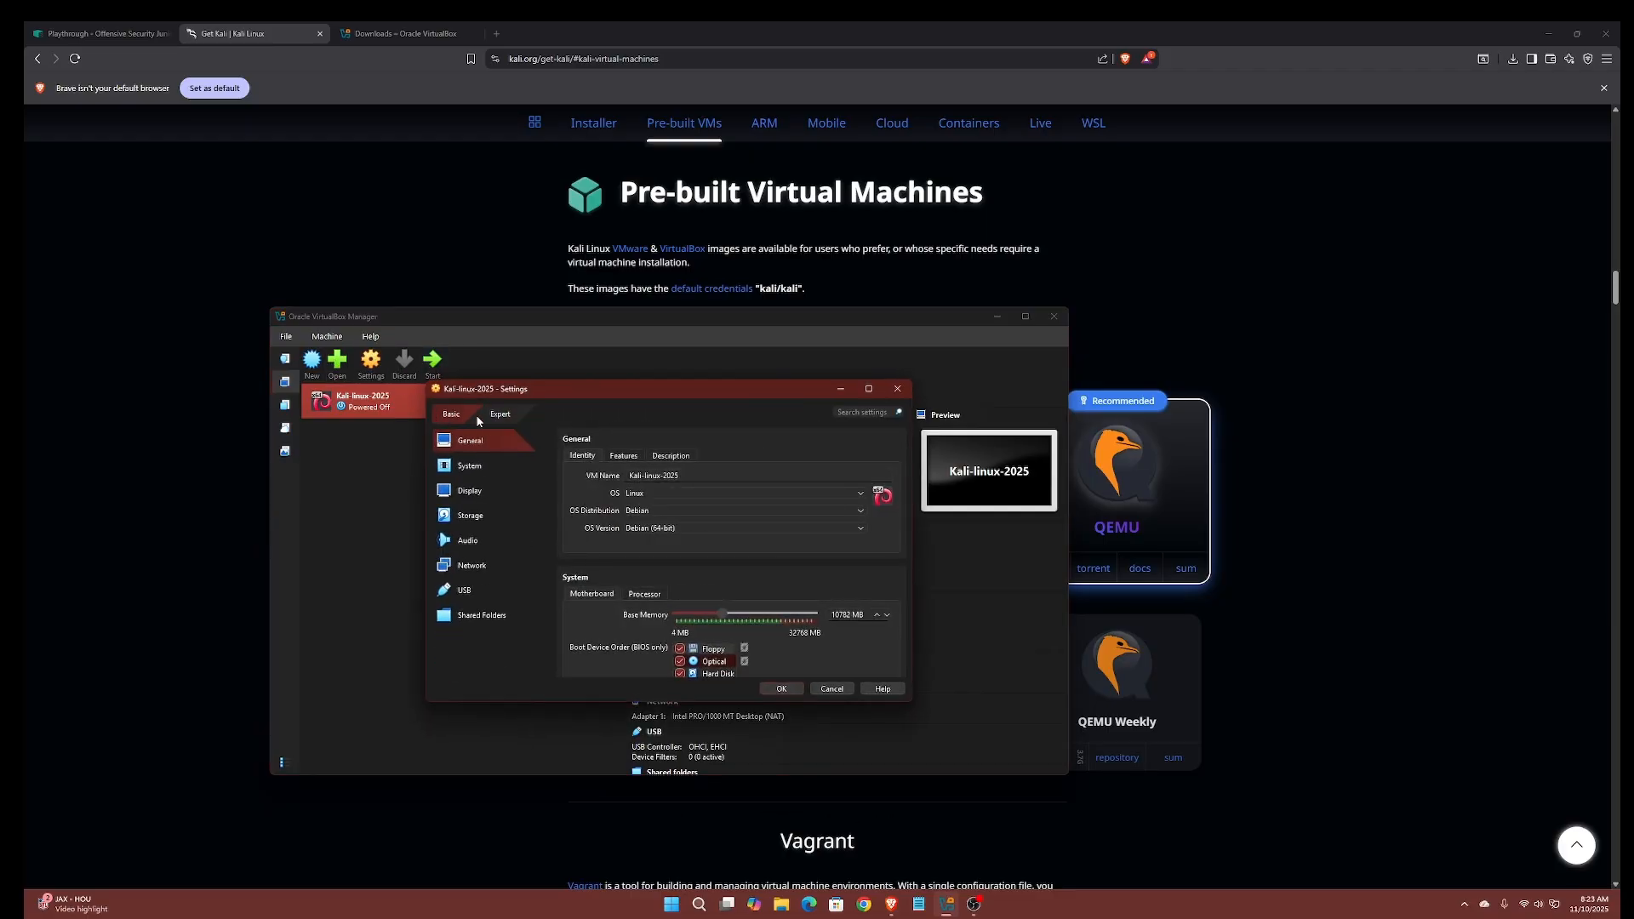
pyautogui.click(623, 456)
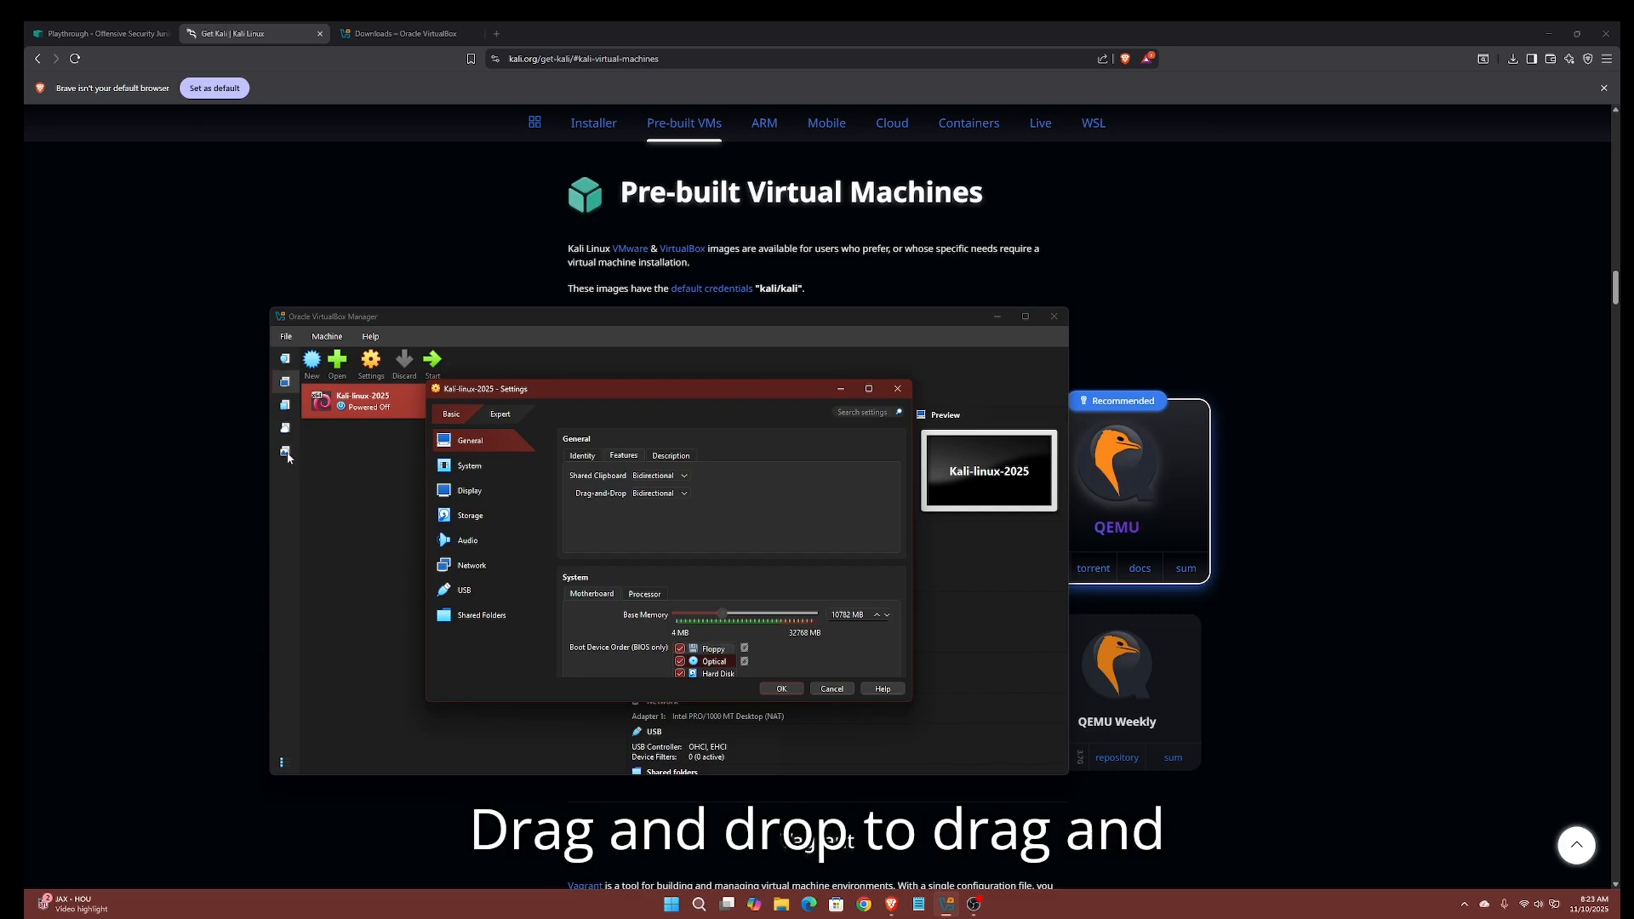
pyautogui.click(344, 485)
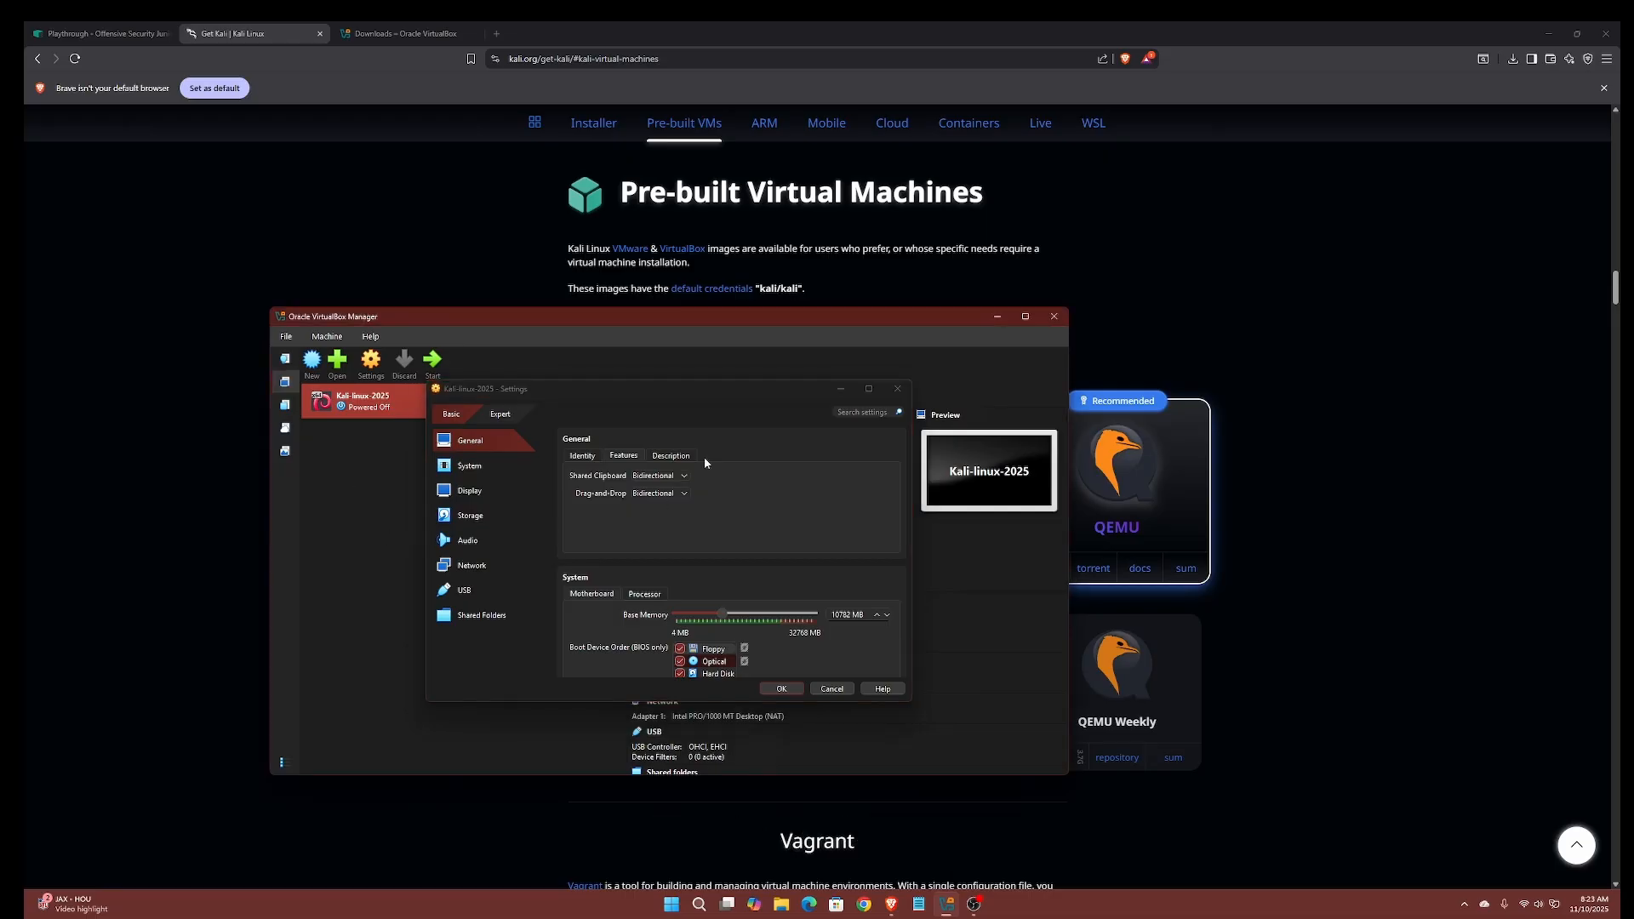
pyautogui.click(468, 442)
pyautogui.click(467, 540)
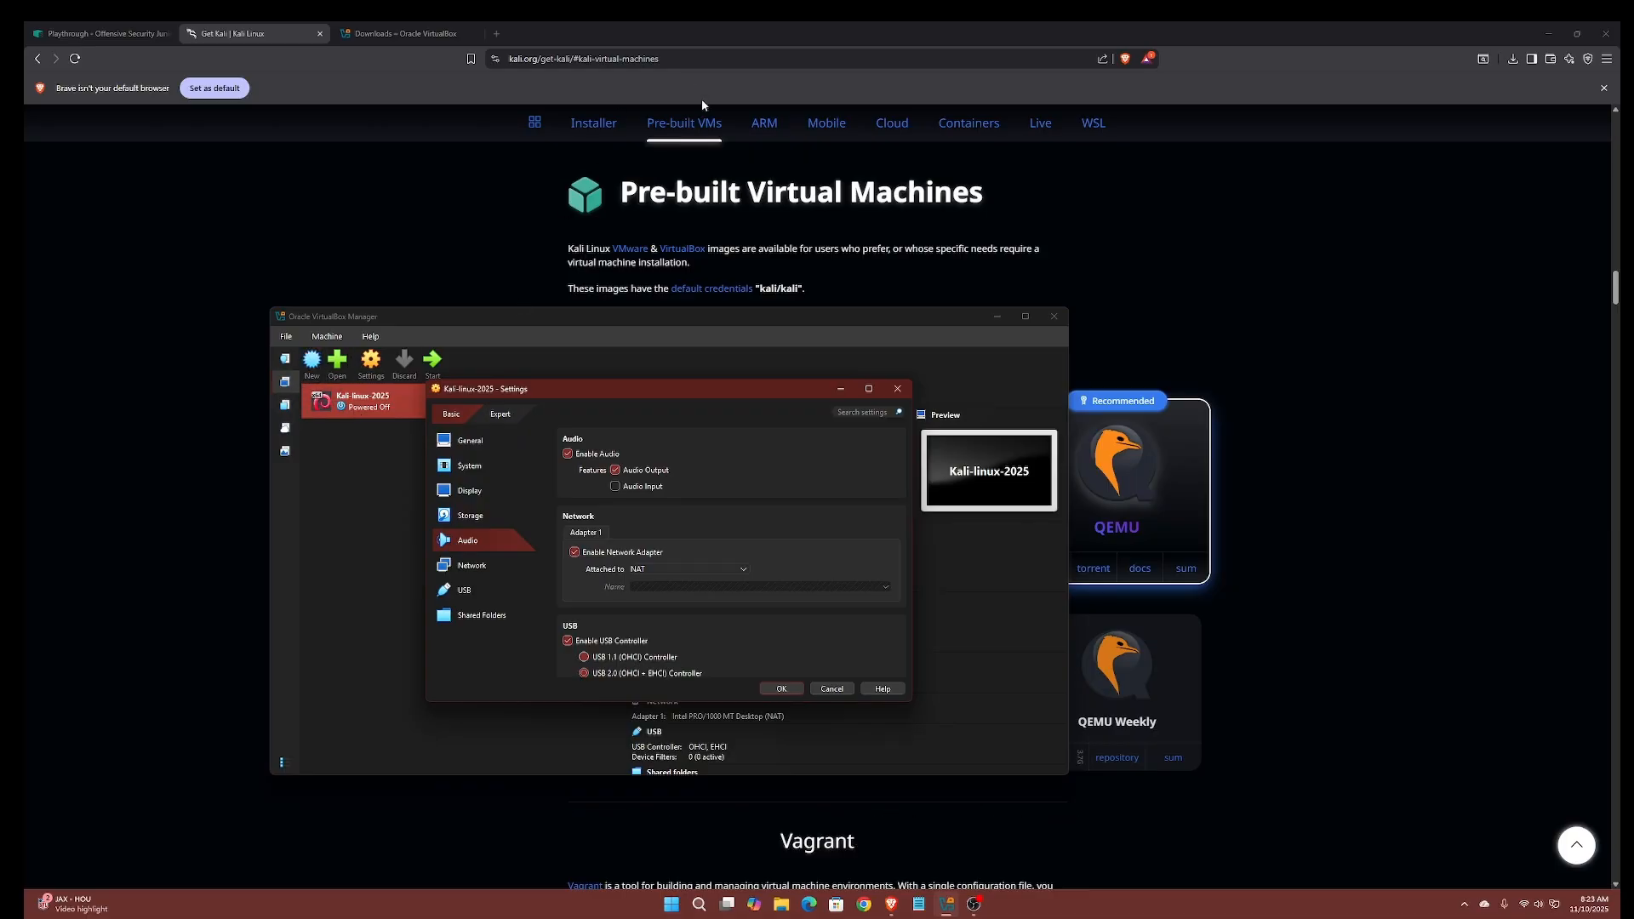
pyautogui.moveTo(1042, 127); pyautogui.dragTo(433, 213)
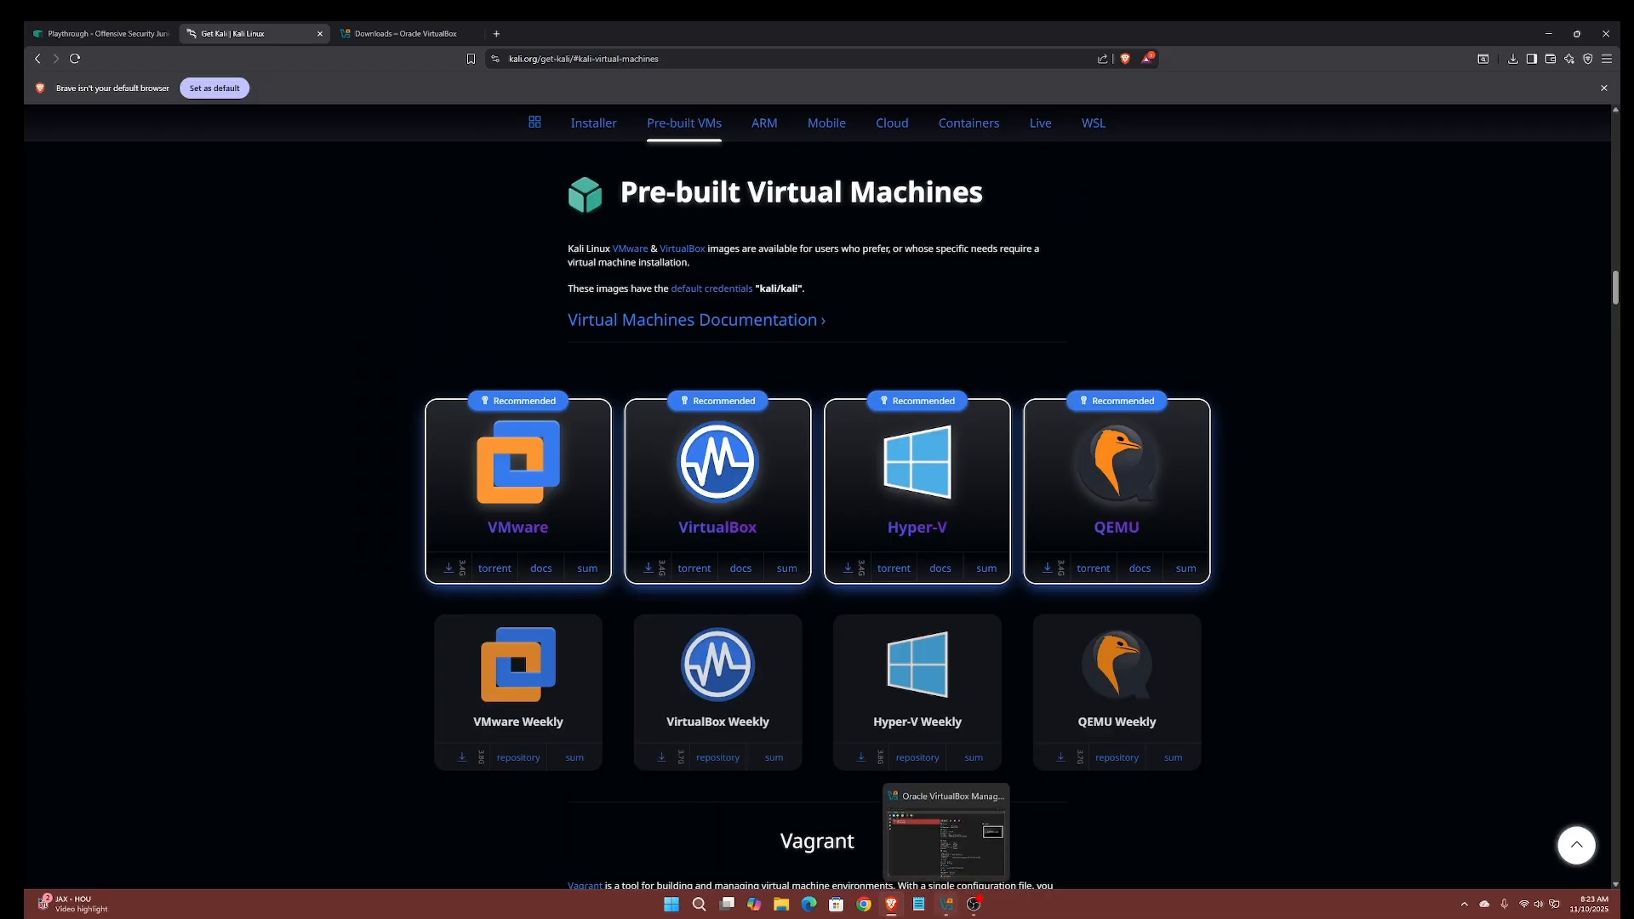
pyautogui.click(946, 904)
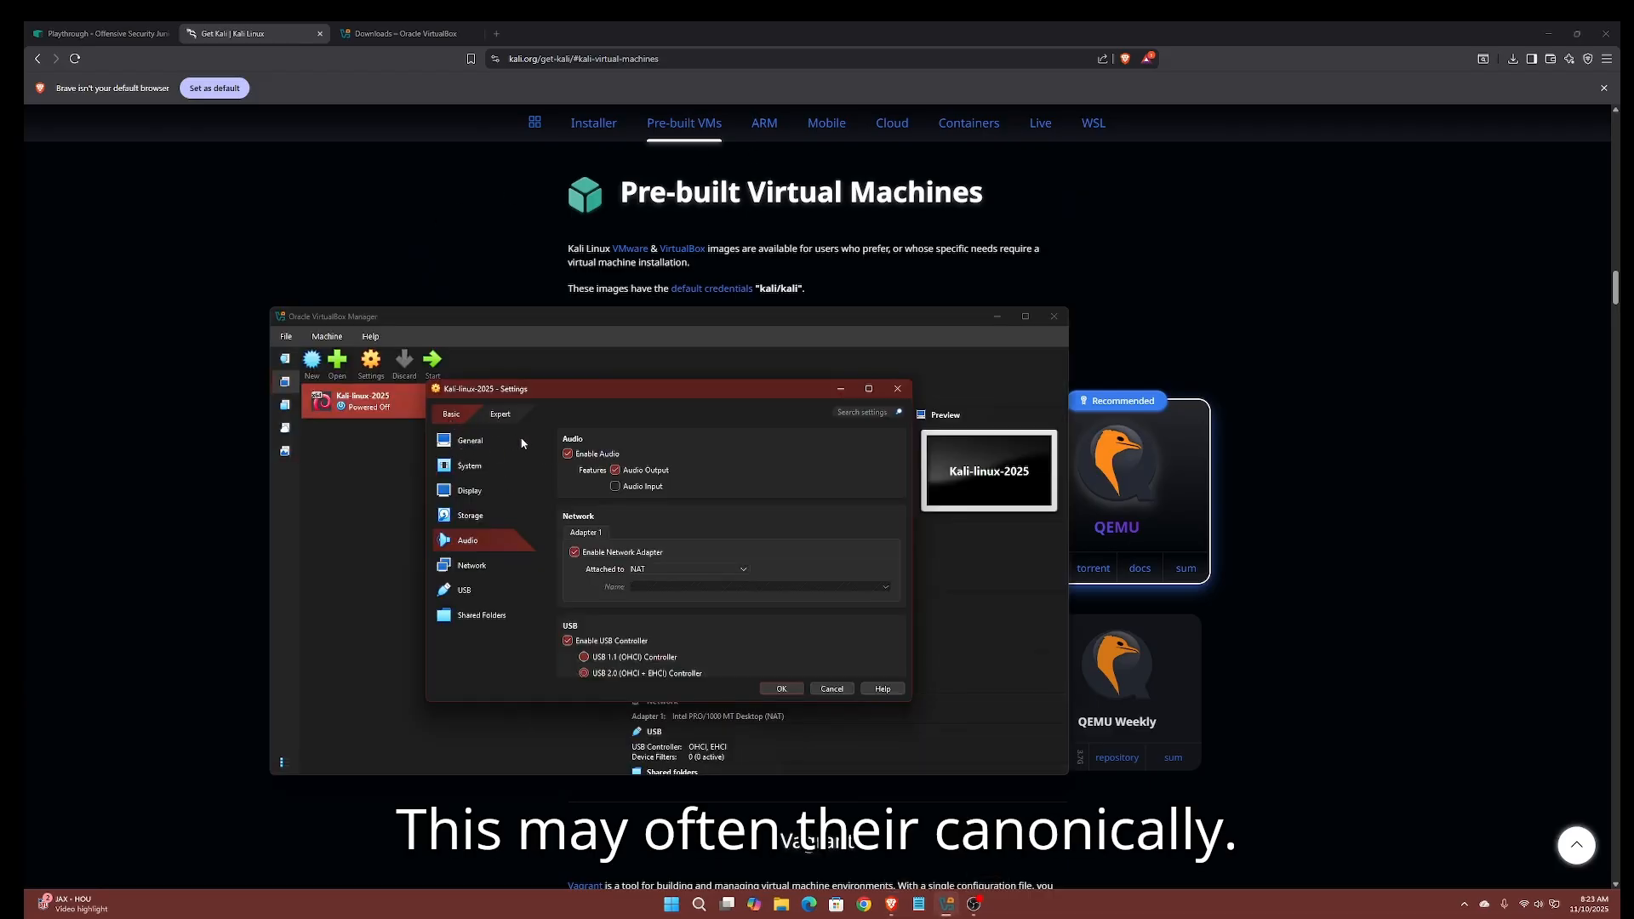
pyautogui.click(489, 440)
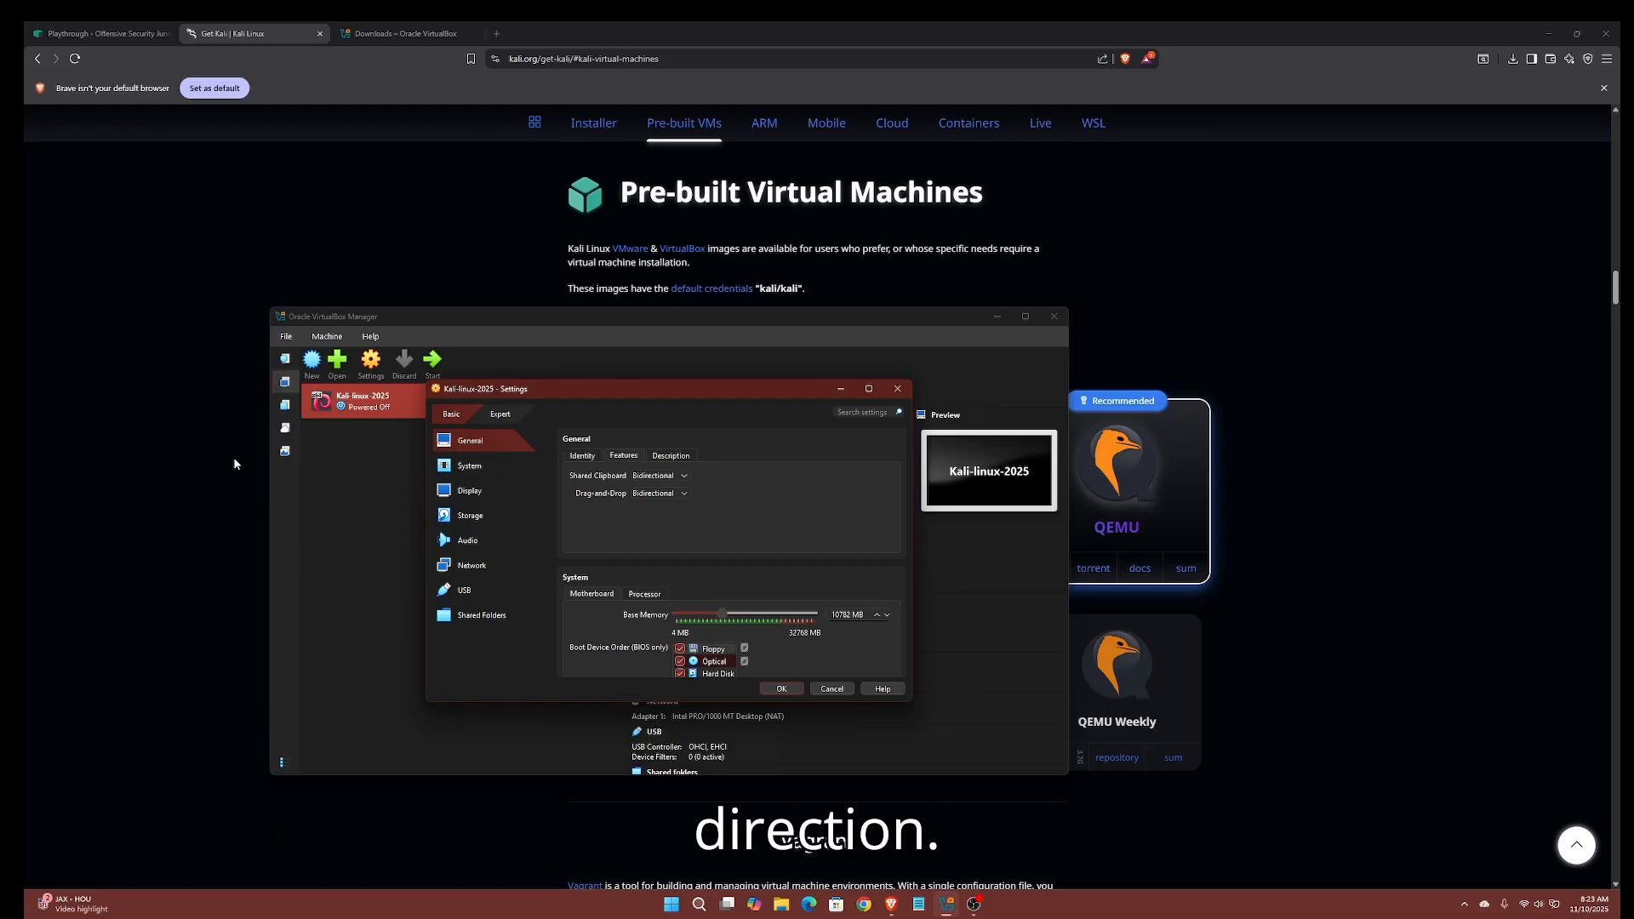
# Select Bidirectional for both the shared clipboard and drag-and-drop in the machine's general features.
pyautogui.click(651, 477)
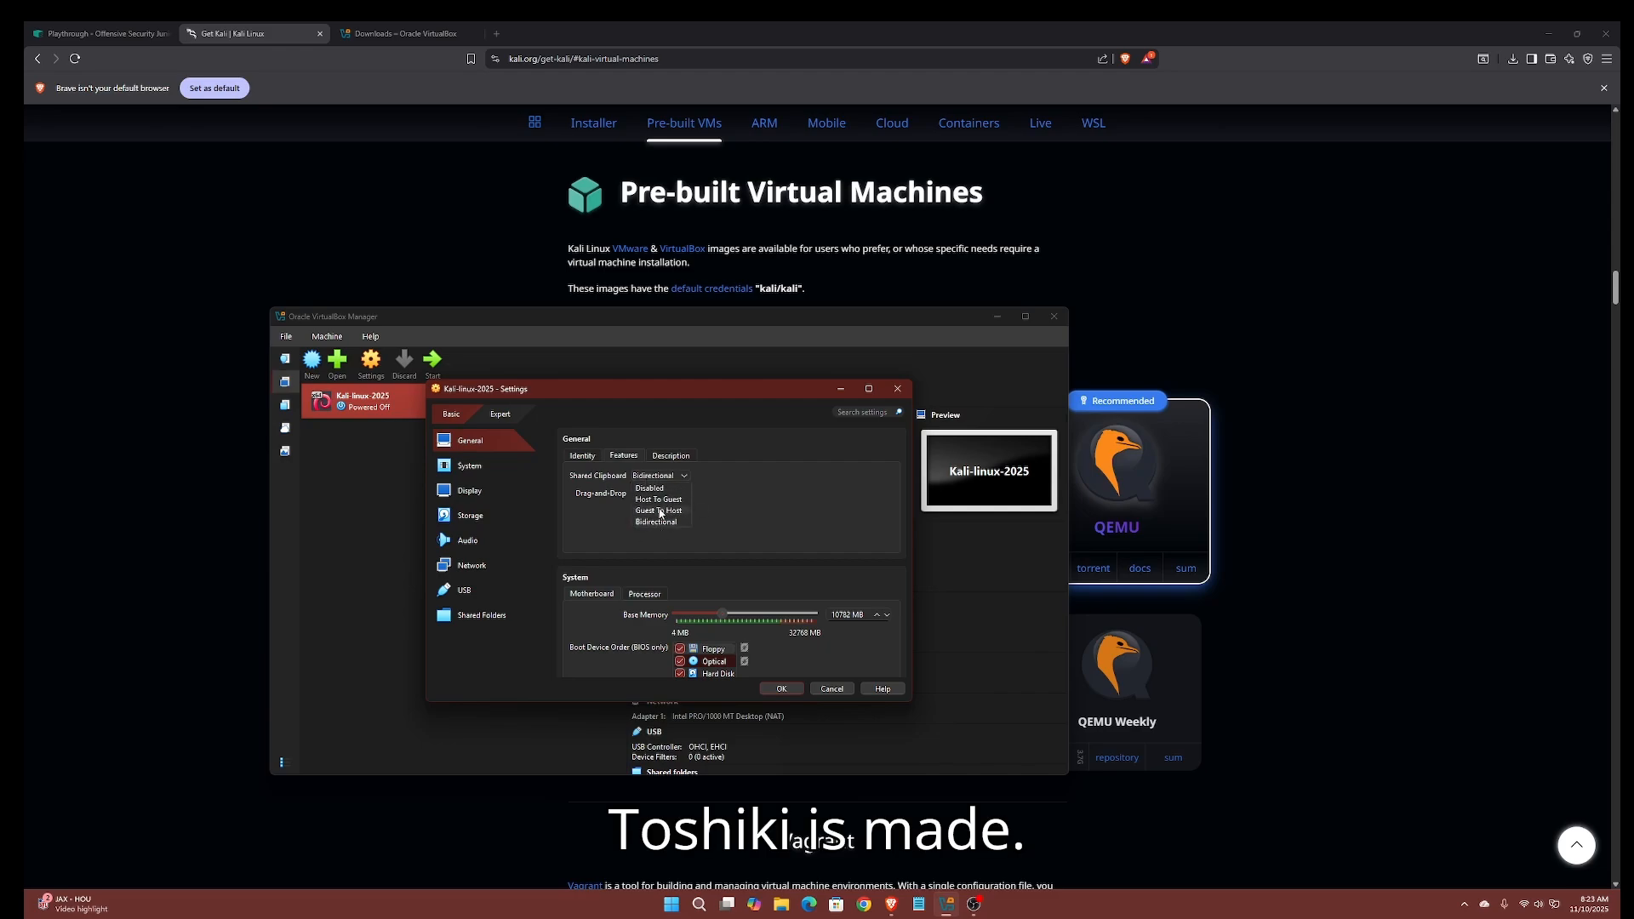
pyautogui.click(657, 522)
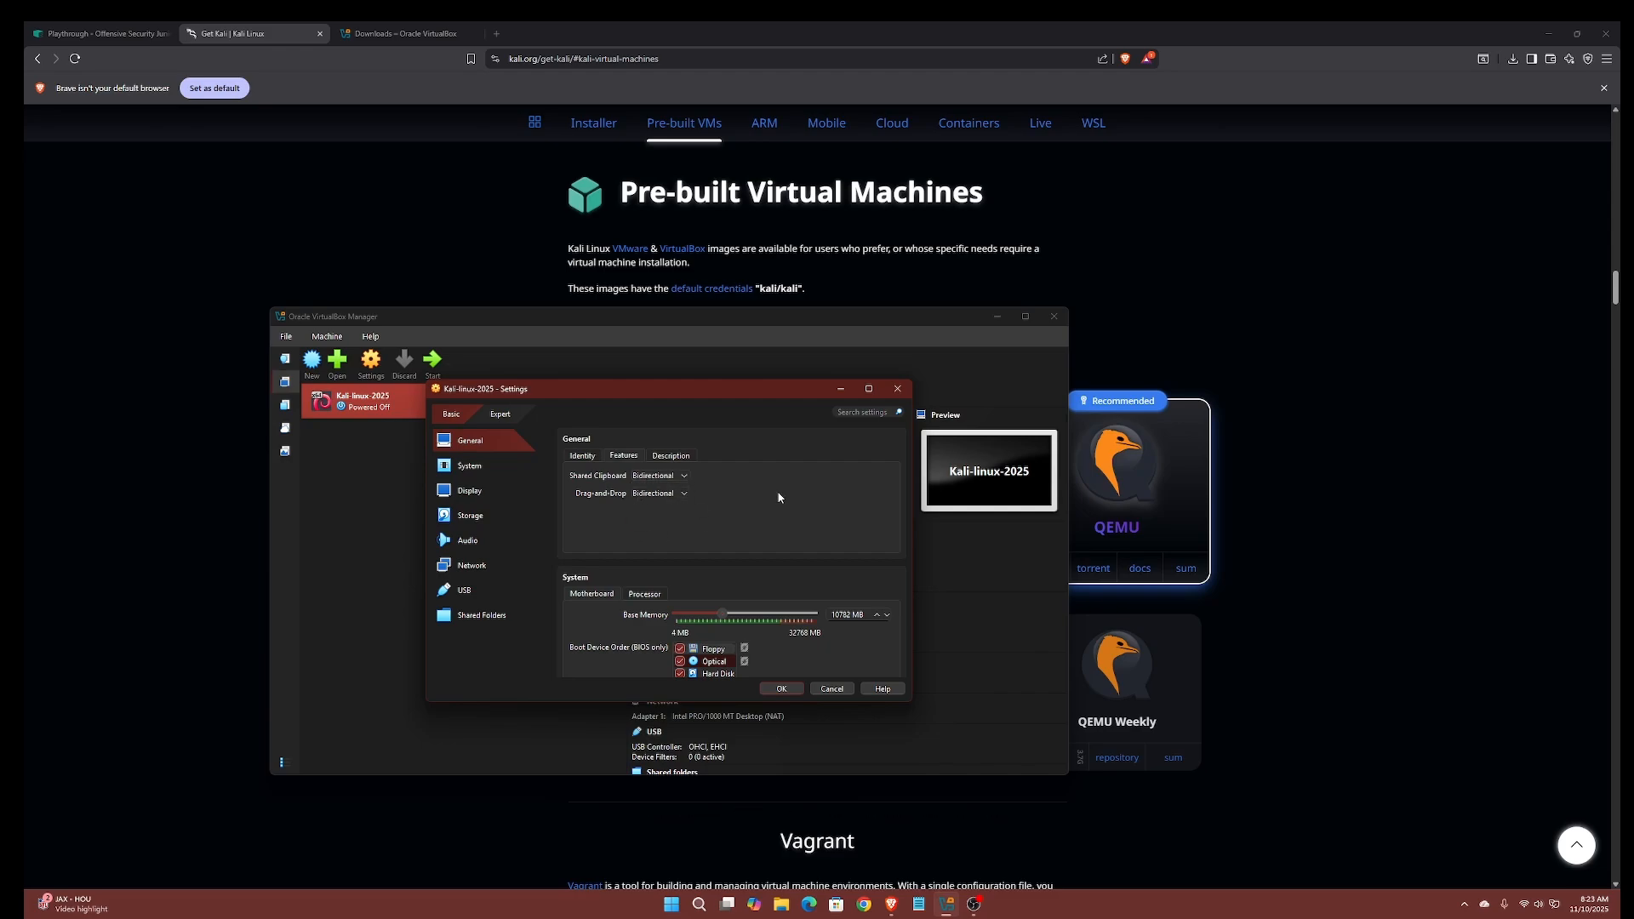
pyautogui.click(659, 494)
pyautogui.click(657, 540)
pyautogui.click(678, 456)
pyautogui.click(623, 456)
# Review the machine's basic system and display settings, close the settings and look through its details summary.
pyautogui.click(472, 467)
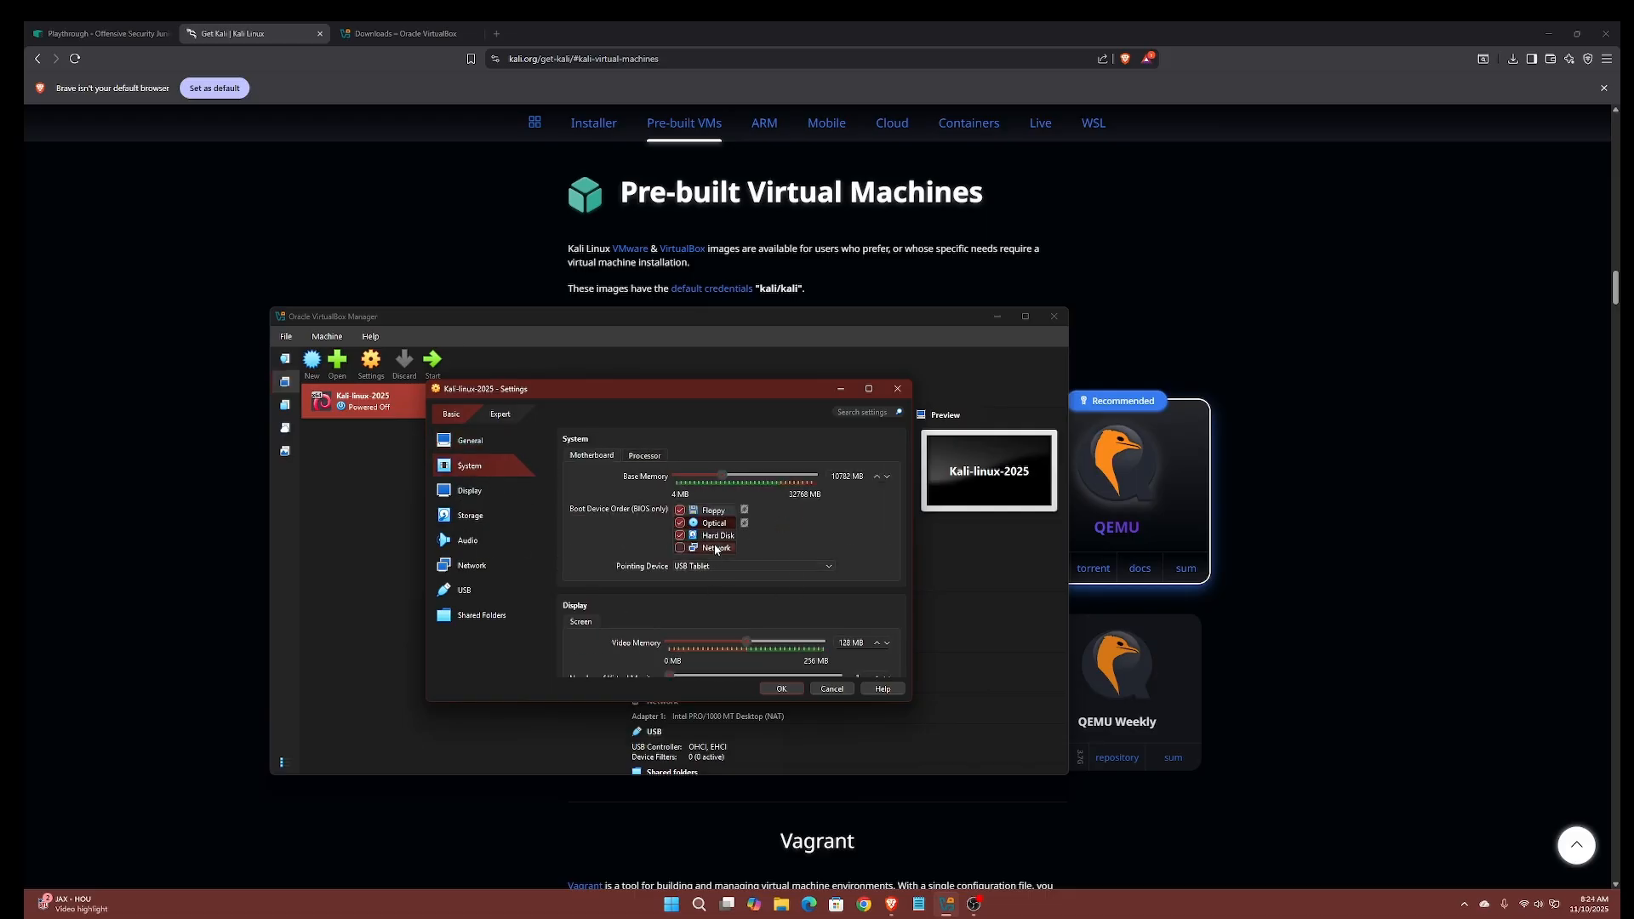
pyautogui.click(459, 489)
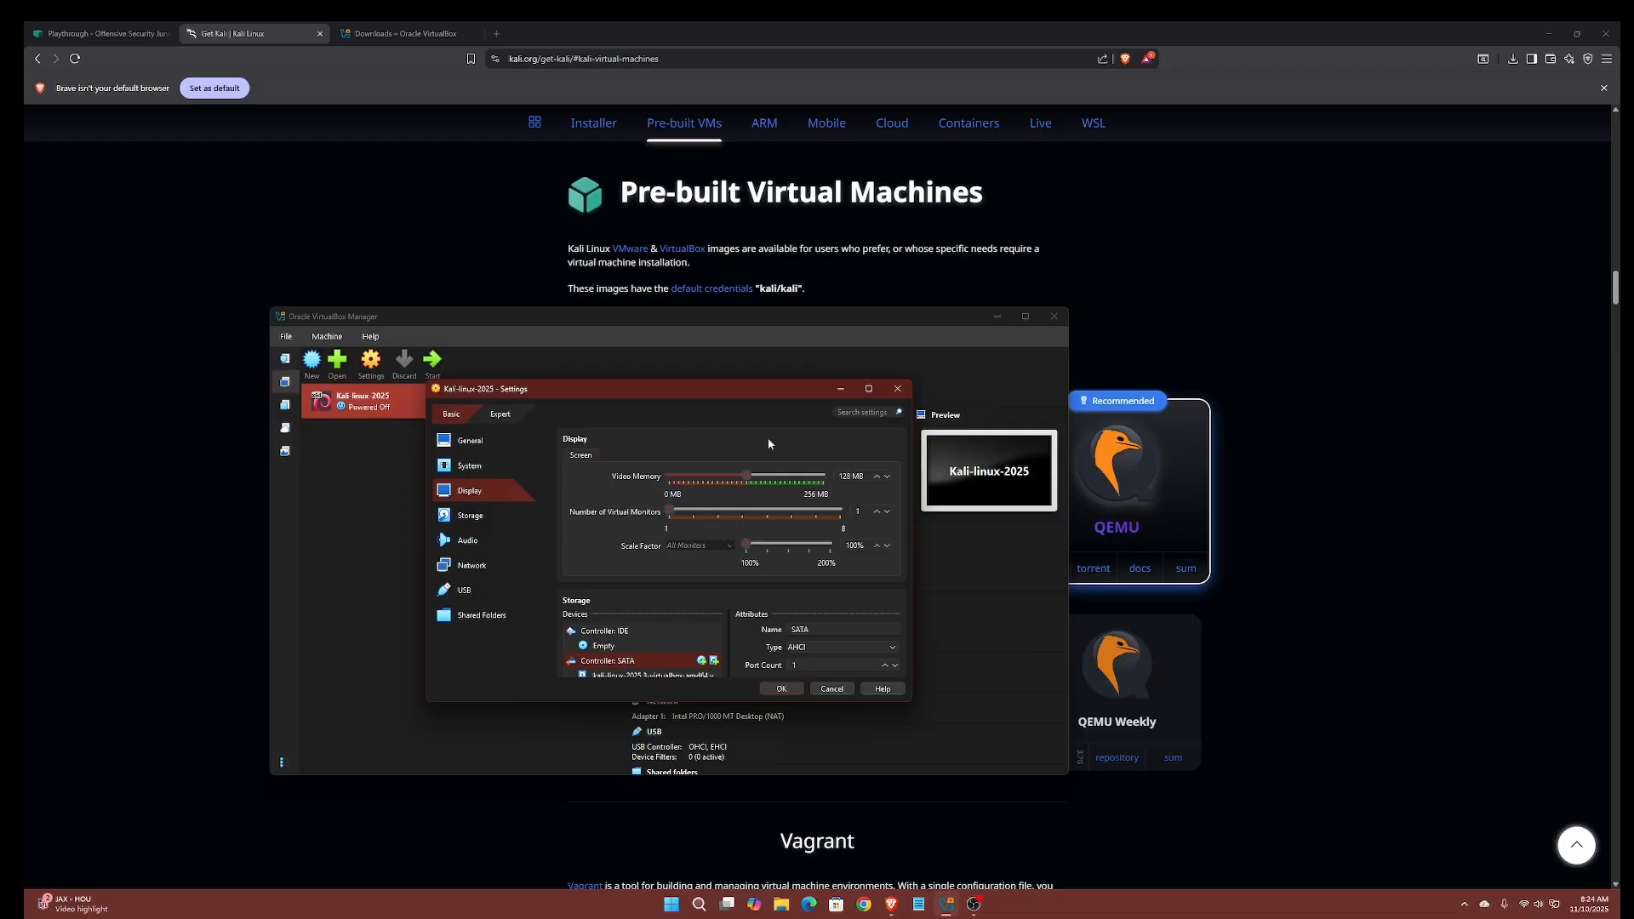
pyautogui.click(898, 396)
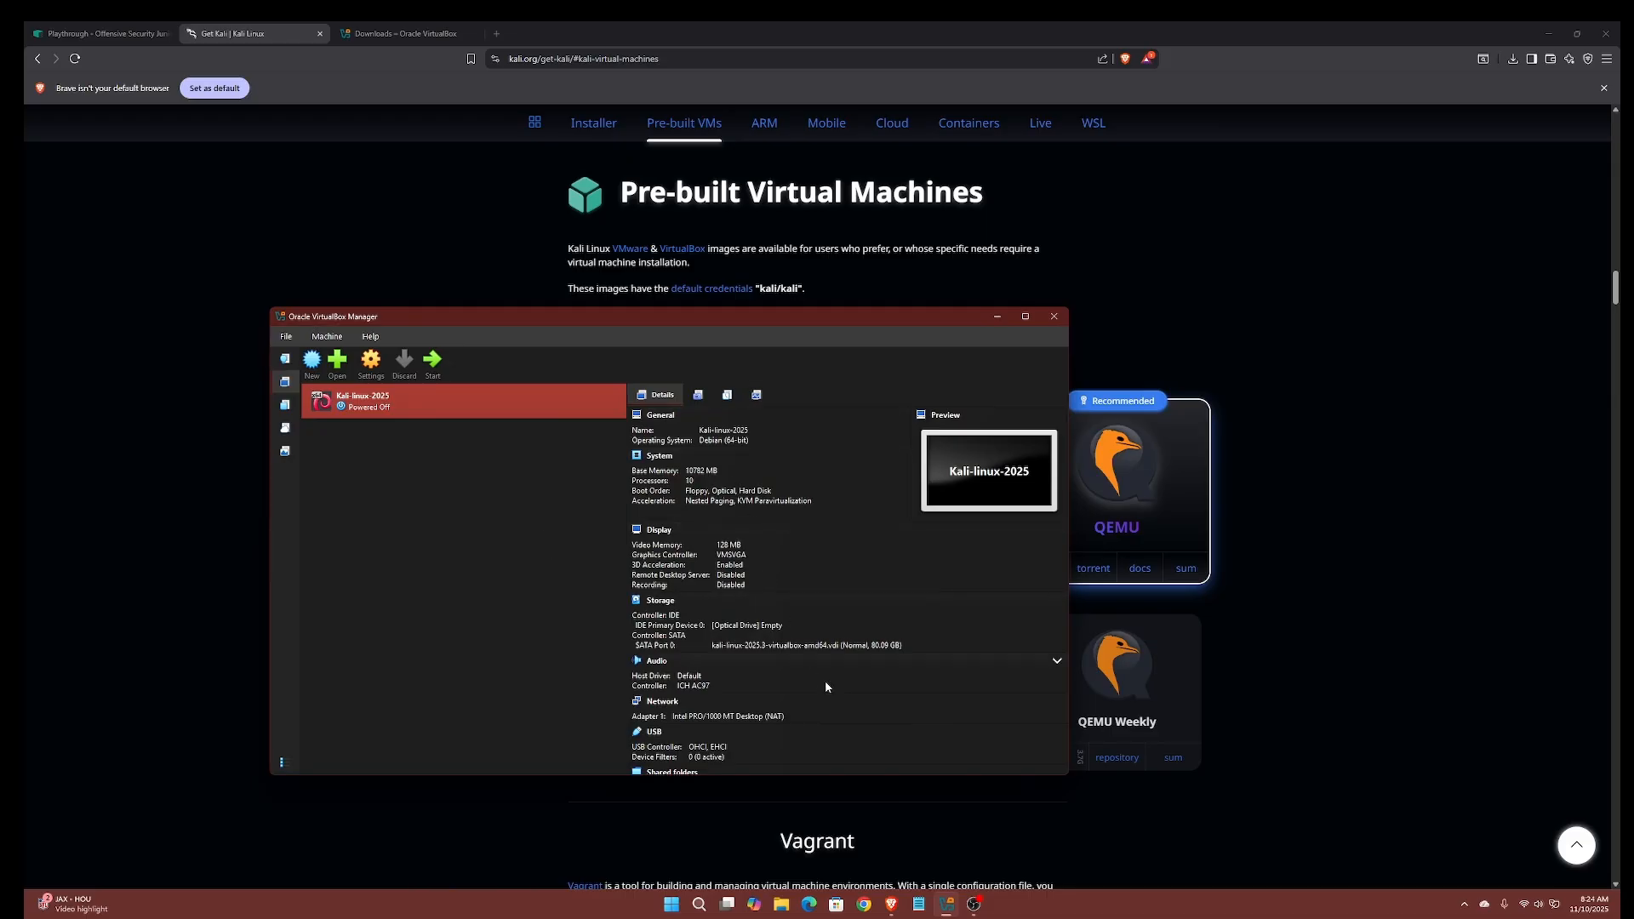
pyautogui.scroll(-2, 824, 680)
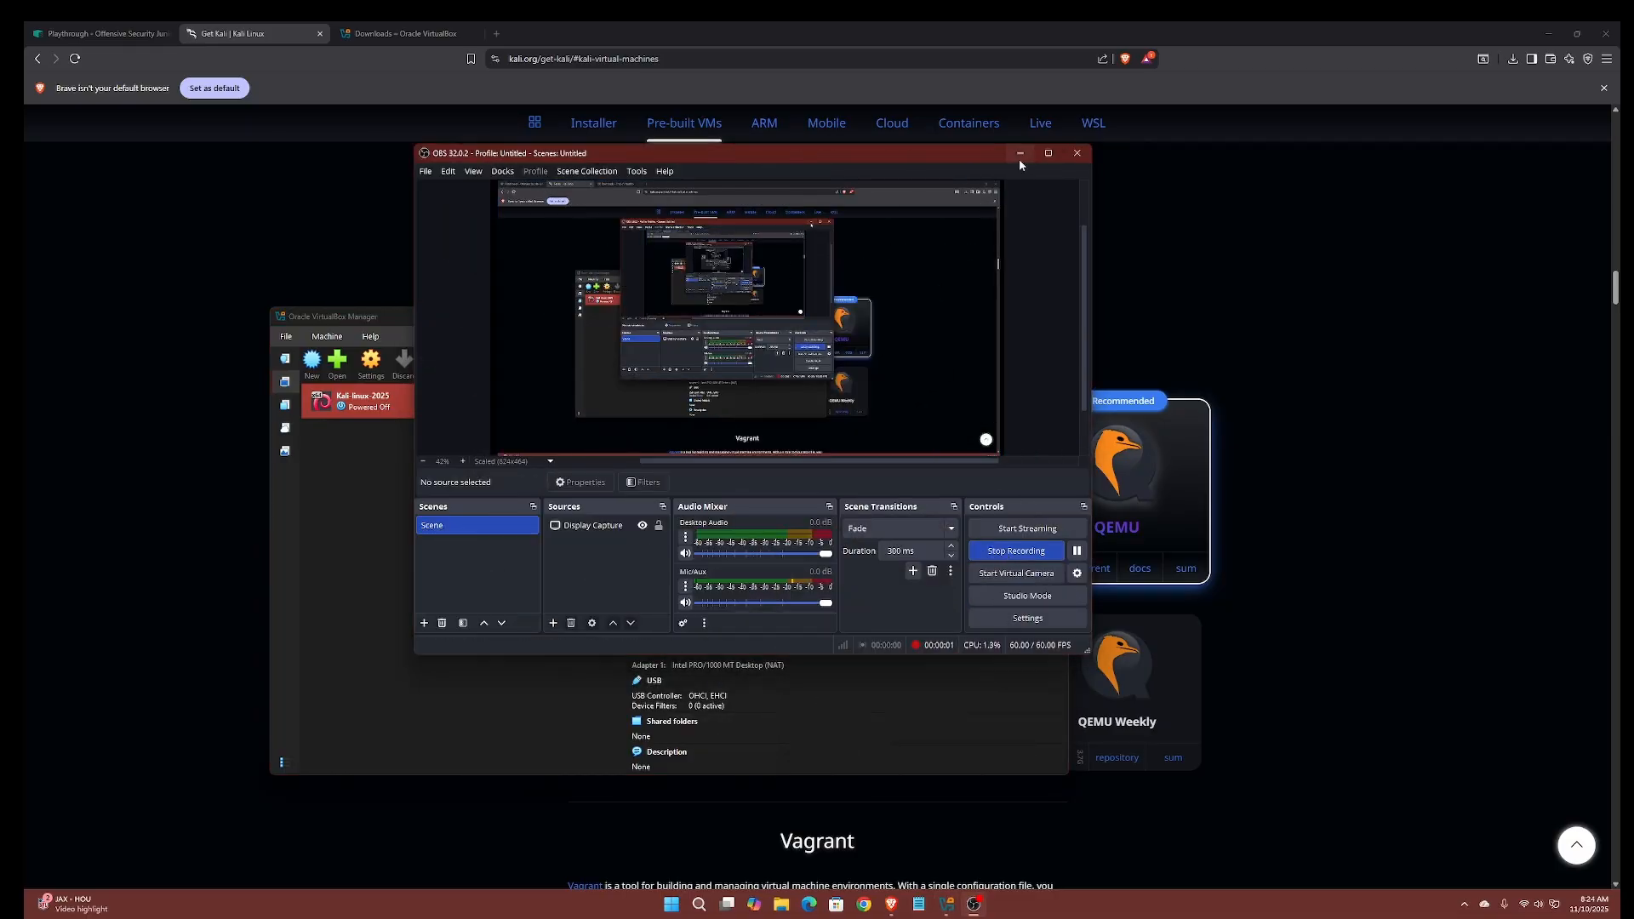
# Start the Kali-linux-2025 virtual machine.
pyautogui.rightClick(412, 404)
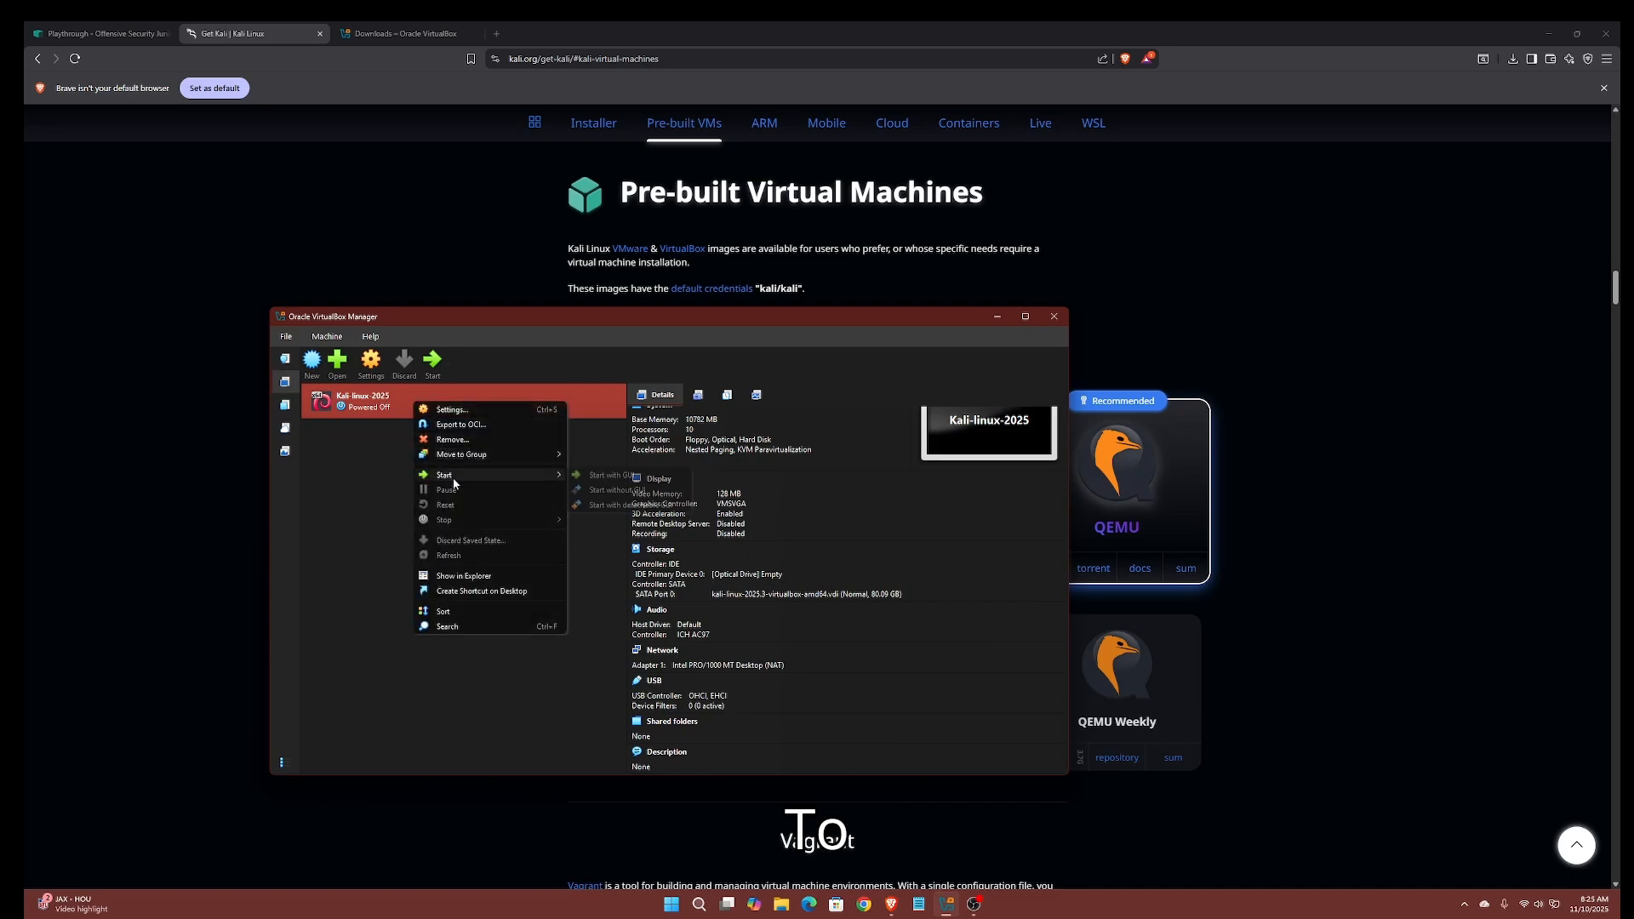
pyautogui.click(395, 441)
pyautogui.click(432, 363)
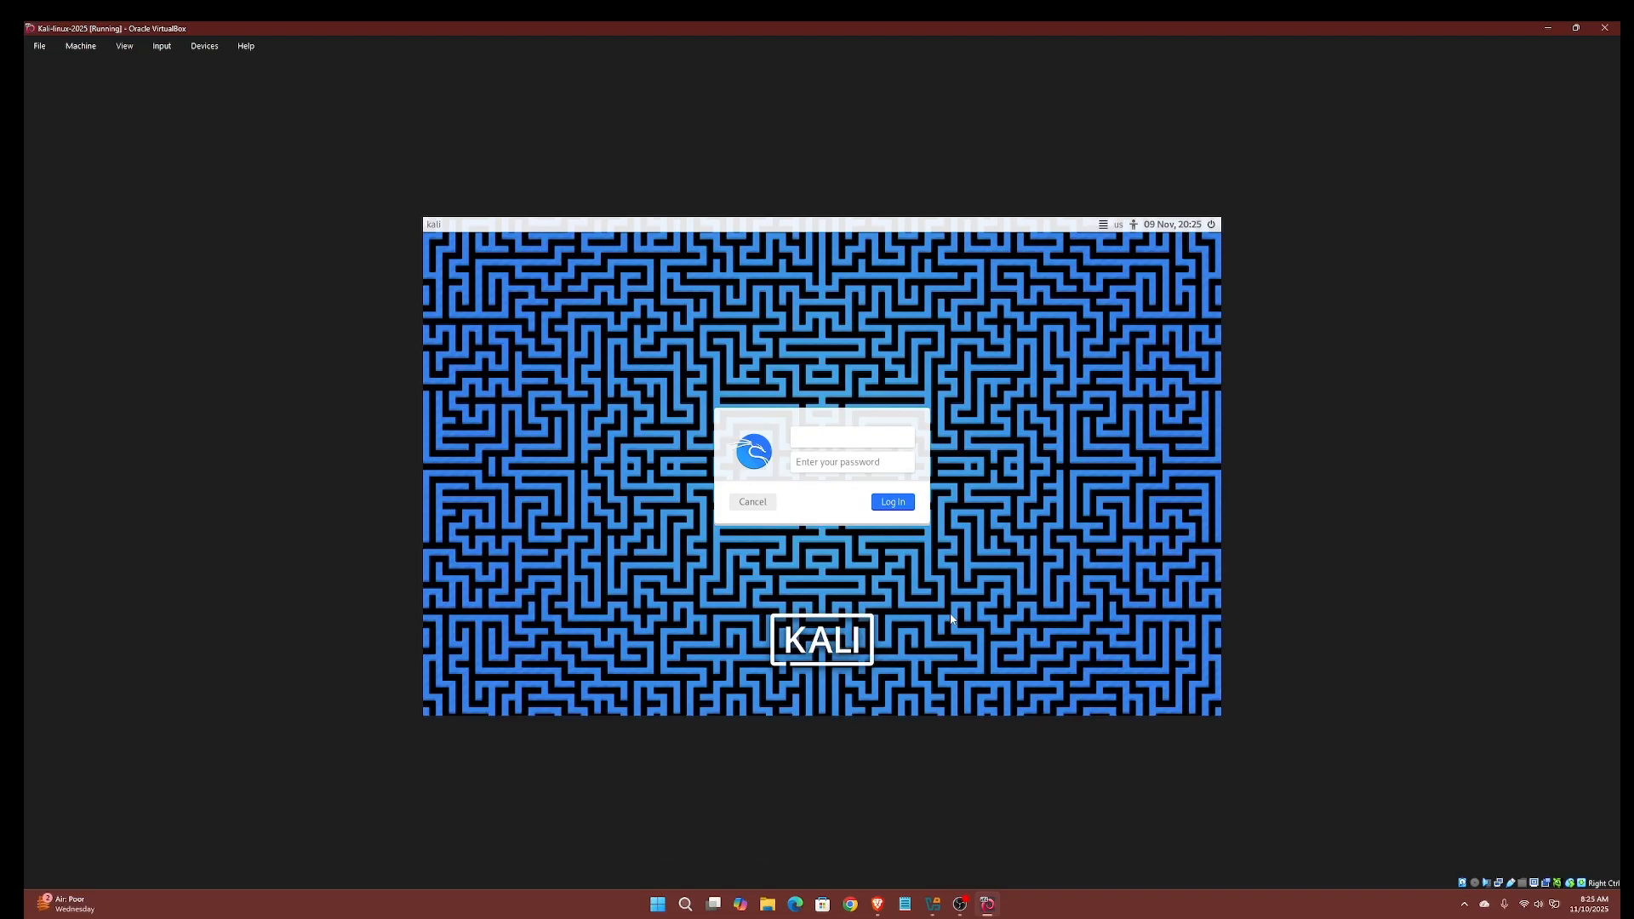
# Log in to Kali Linux by entering the username and the account password.
pyautogui.write('kali')
pyautogui.press('Tab')
pyautogui.write('kali')
pyautogui.press('Return')
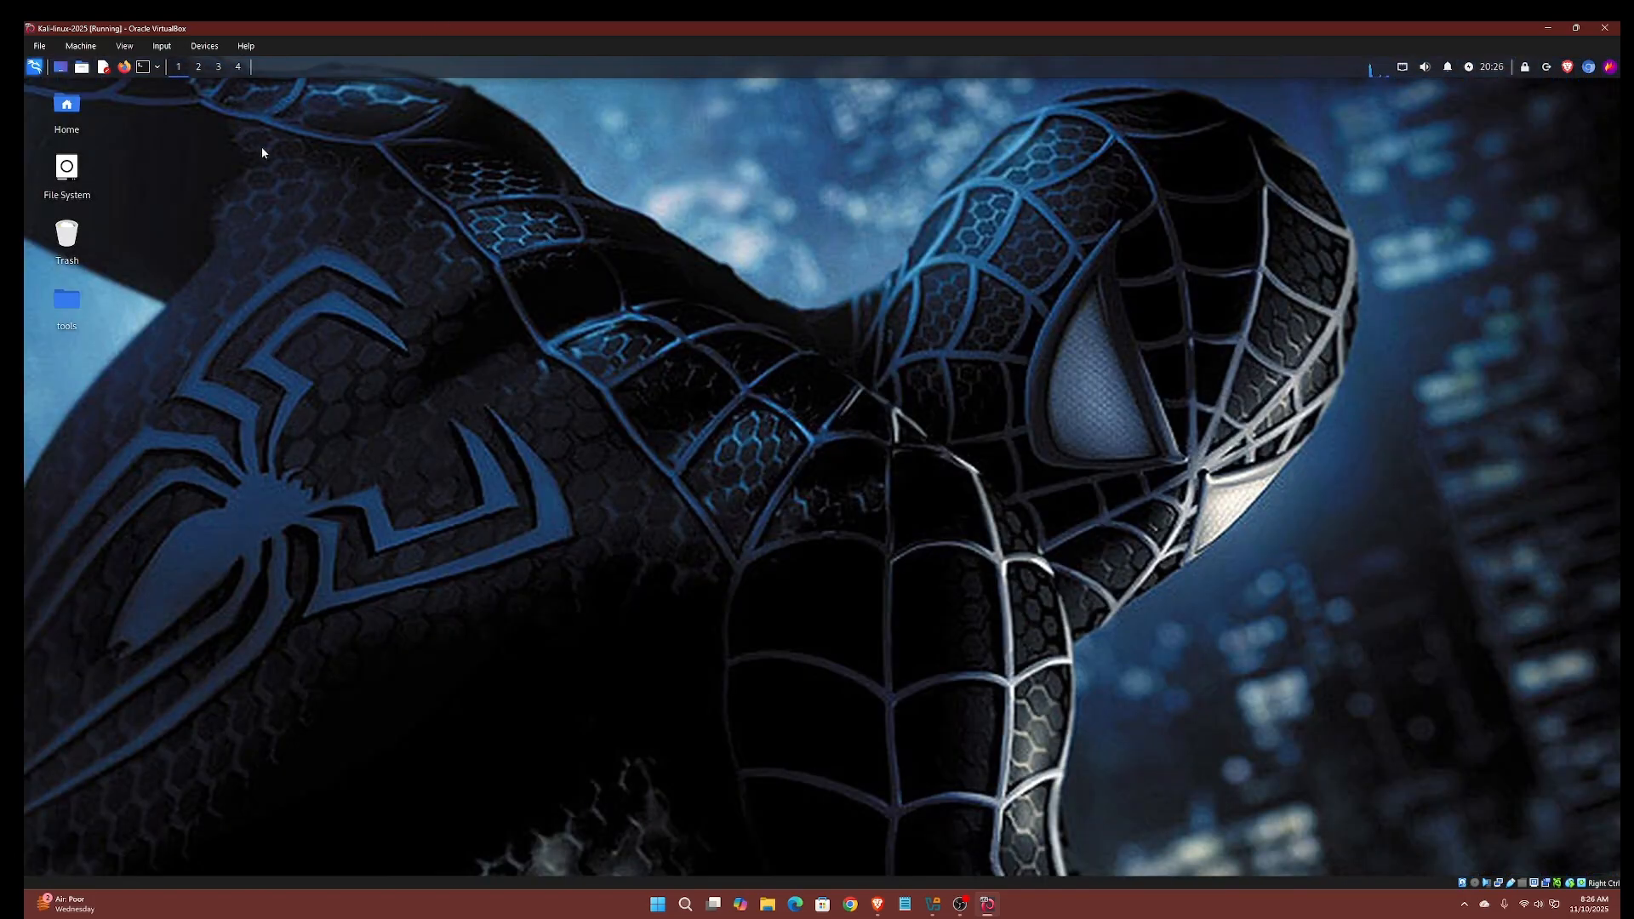
# Open a terminal in Kali and enlarge its text considerably for readability.
pyautogui.click(143, 67)
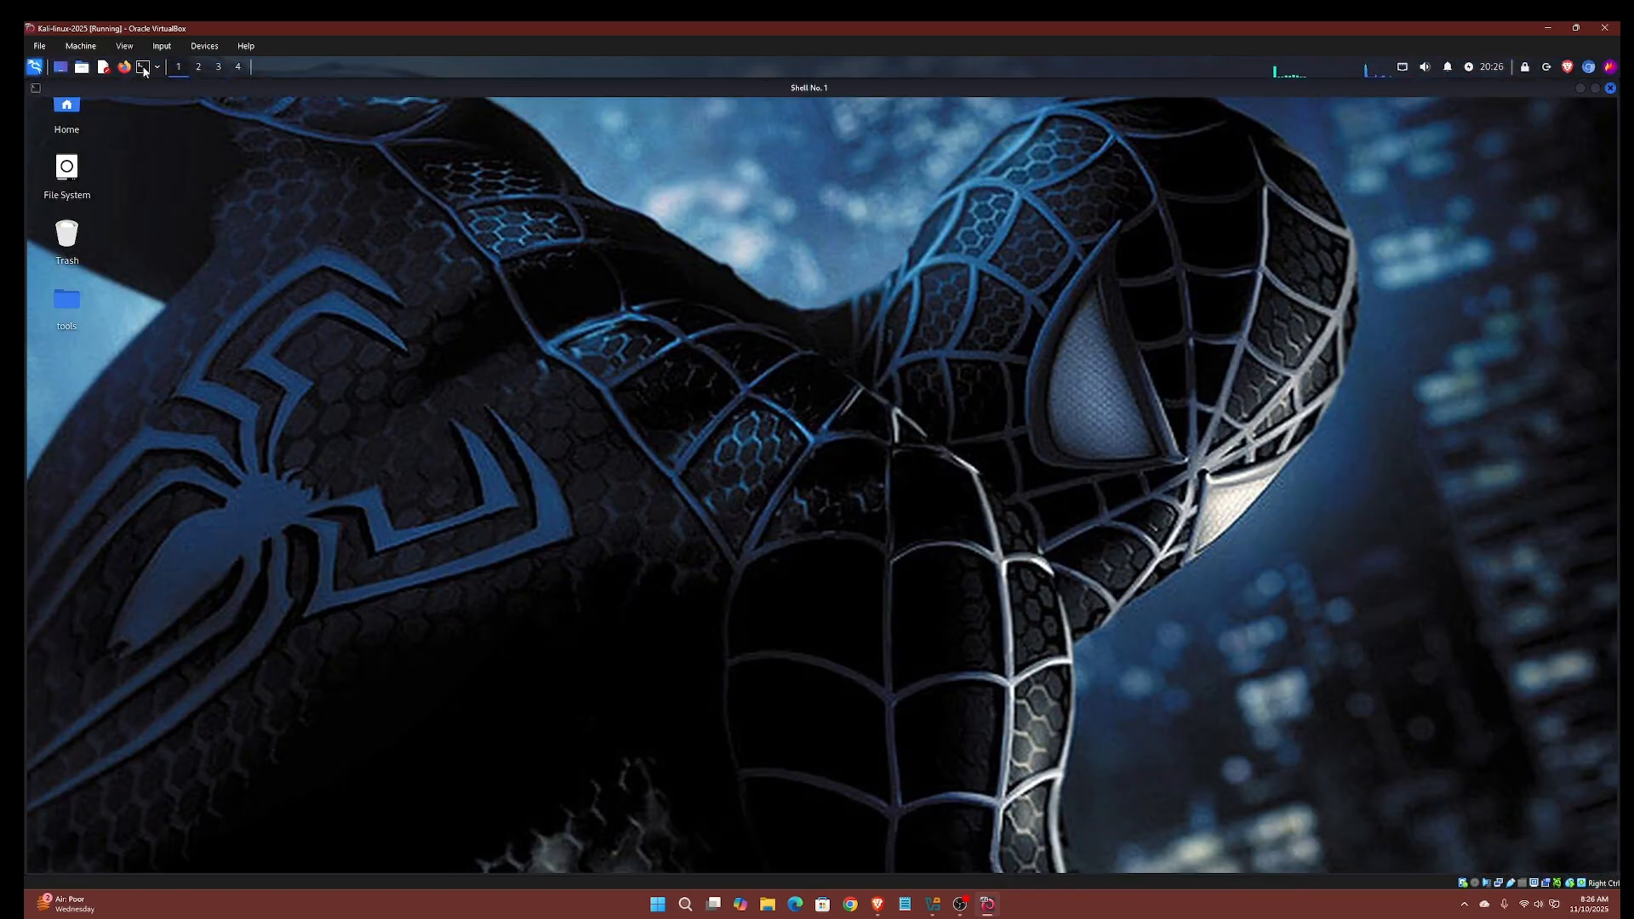
pyautogui.hotkey('ctrl', '+')
pyautogui.hotkey('ctrl', '+')
pyautogui.hotkey('ctrl', '+')
pyautogui.hotkey('ctrl', '+')
pyautogui.hotkey('ctrl', '+')
pyautogui.hotkey('ctrl', '+')
pyautogui.hotkey('ctrl', '+')
pyautogui.hotkey('ctrl', '+')
pyautogui.hotkey('ctrl', '+')
pyautogui.hotkey('ctrl', '+')
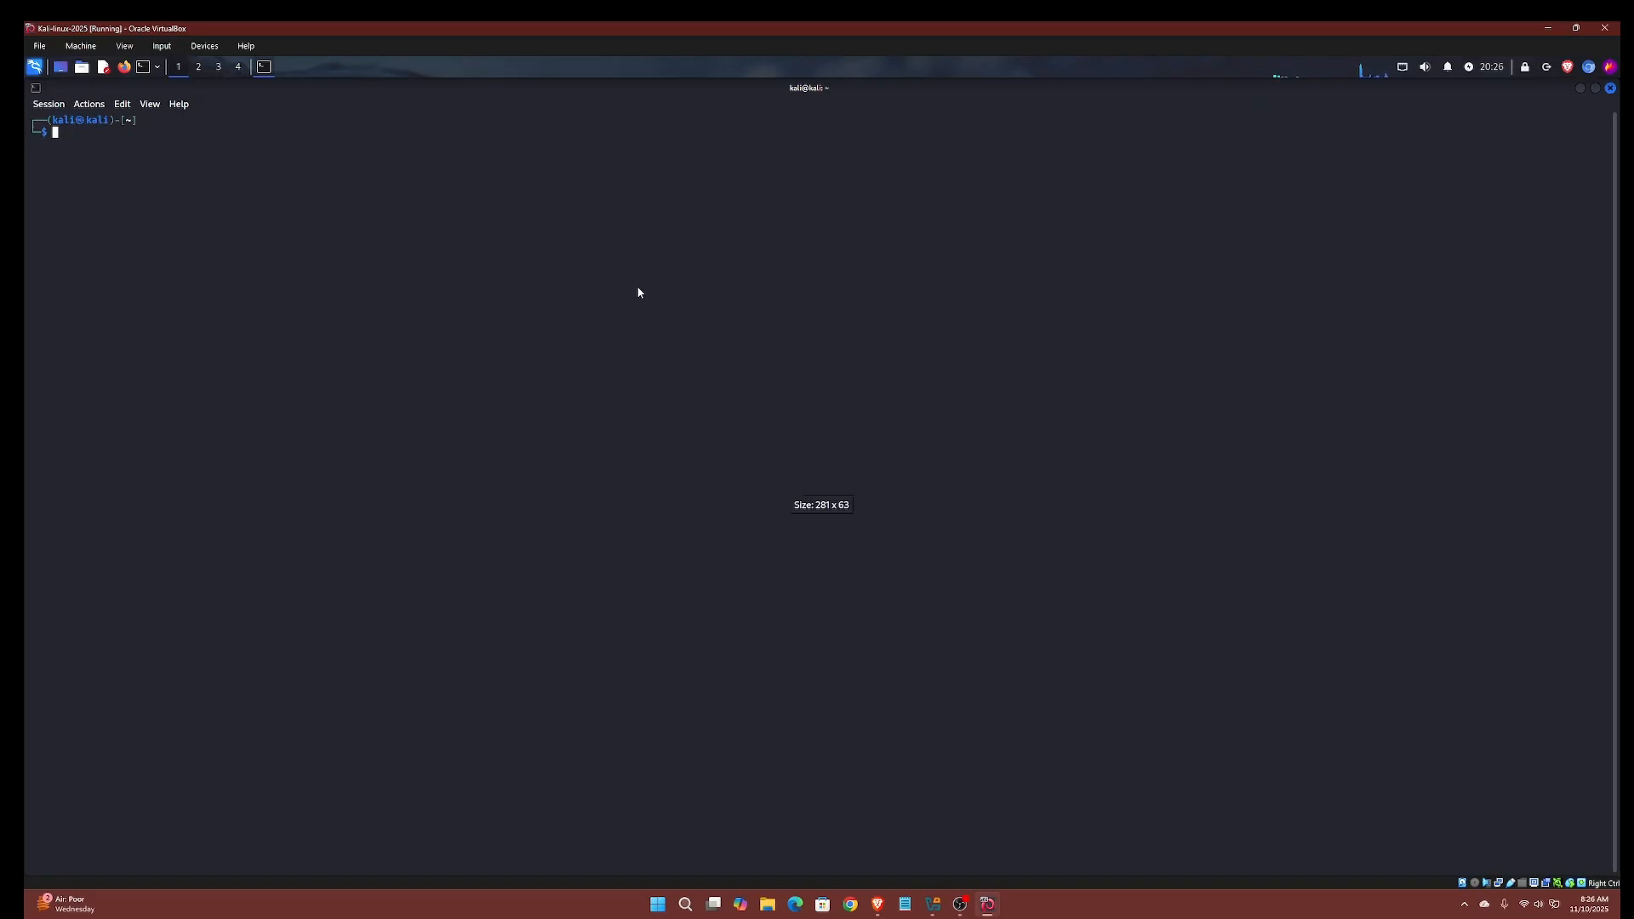
# Write "thankyou for watching bro" at the terminal prompt without running it.
pyautogui.write('thankyou ')
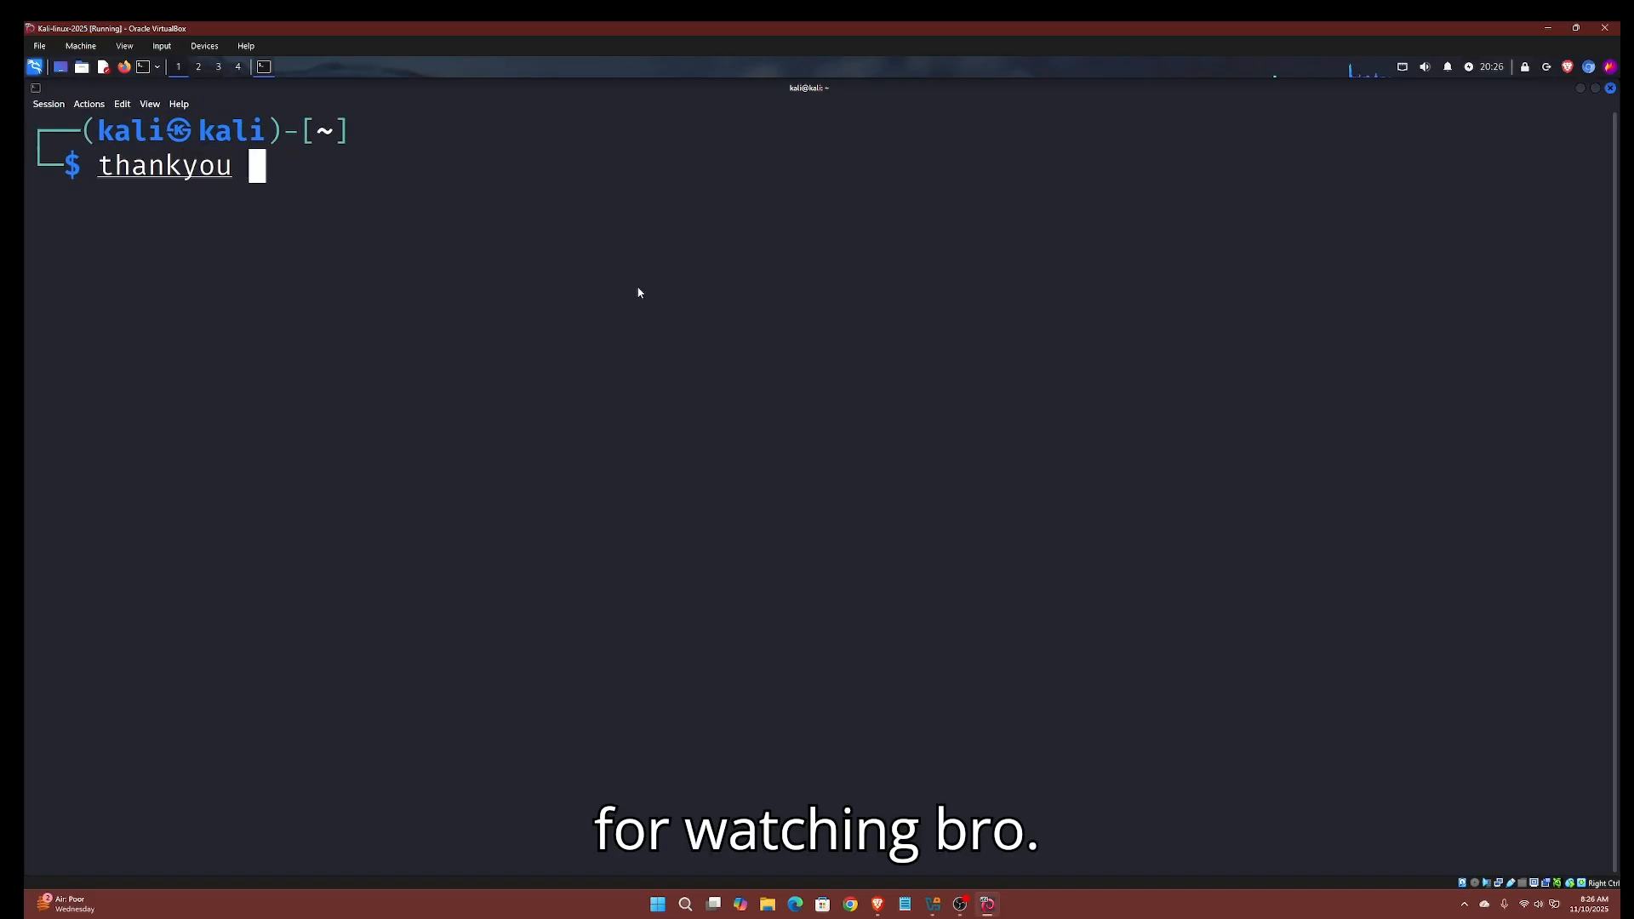
pyautogui.write('for w')
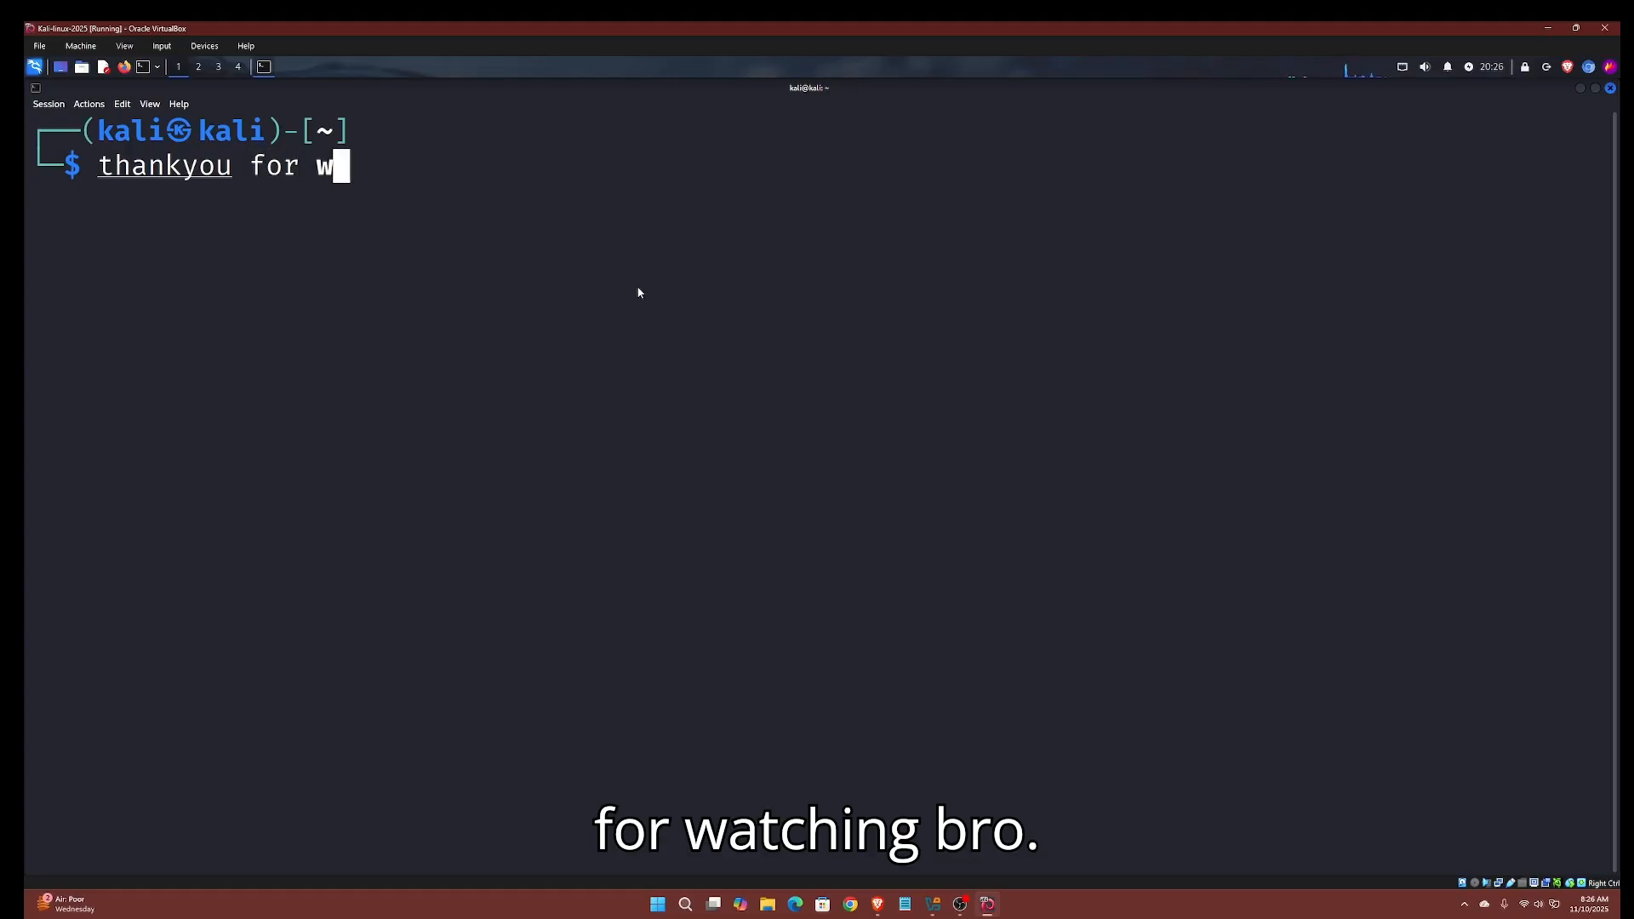
pyautogui.write('atching br')
pyautogui.press('BackSpace')
pyautogui.press('BackSpace')
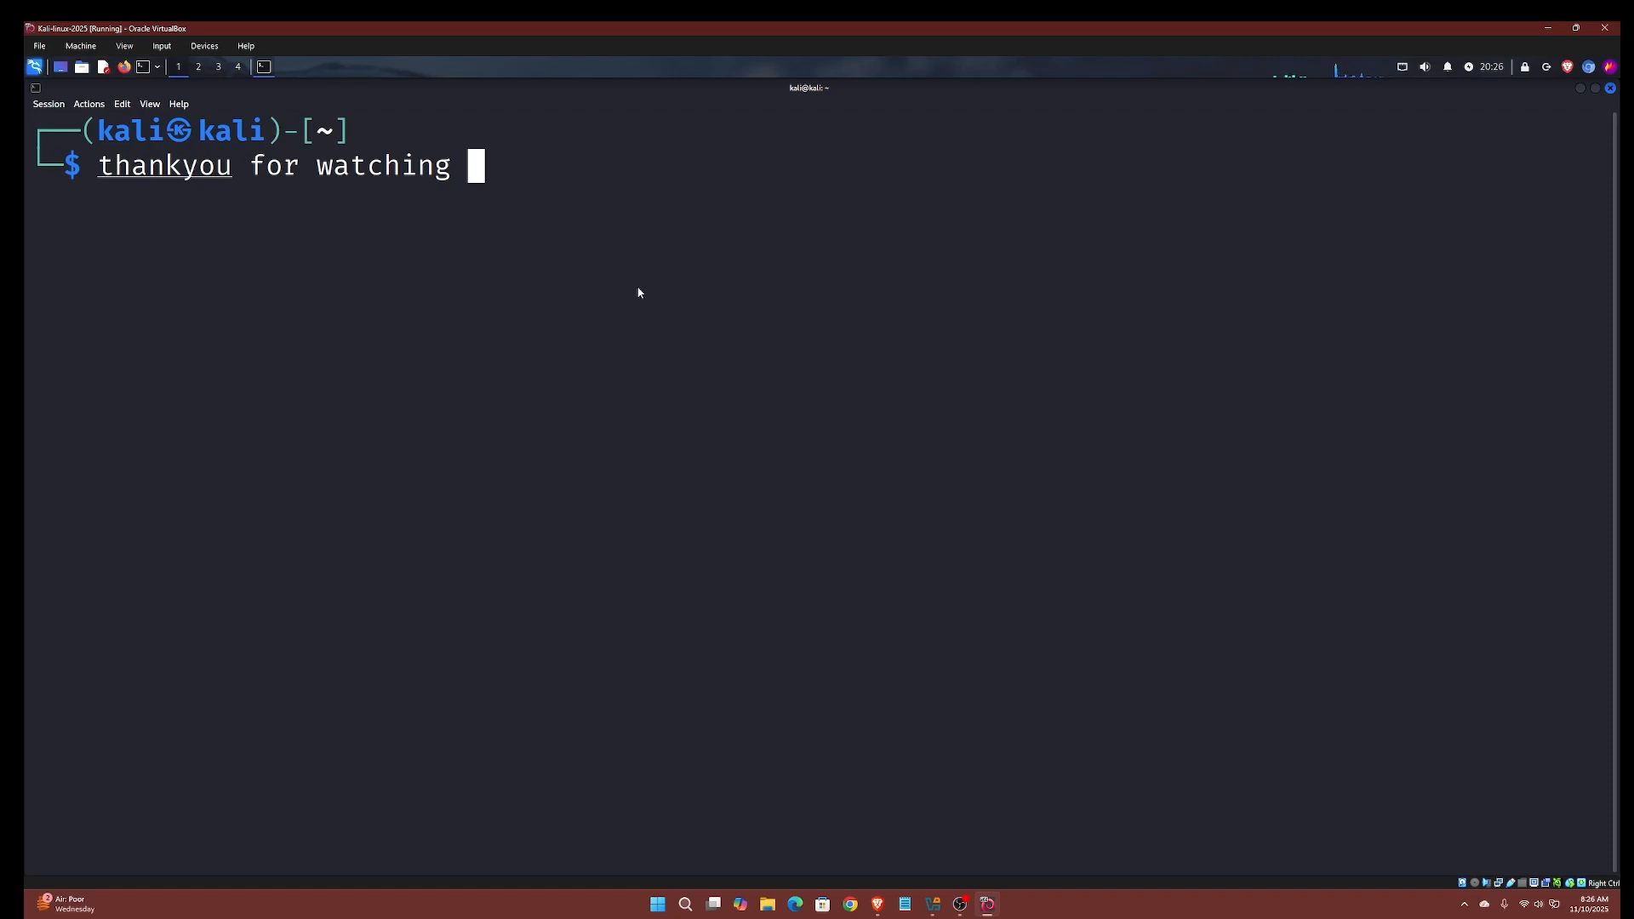
pyautogui.write('bro')
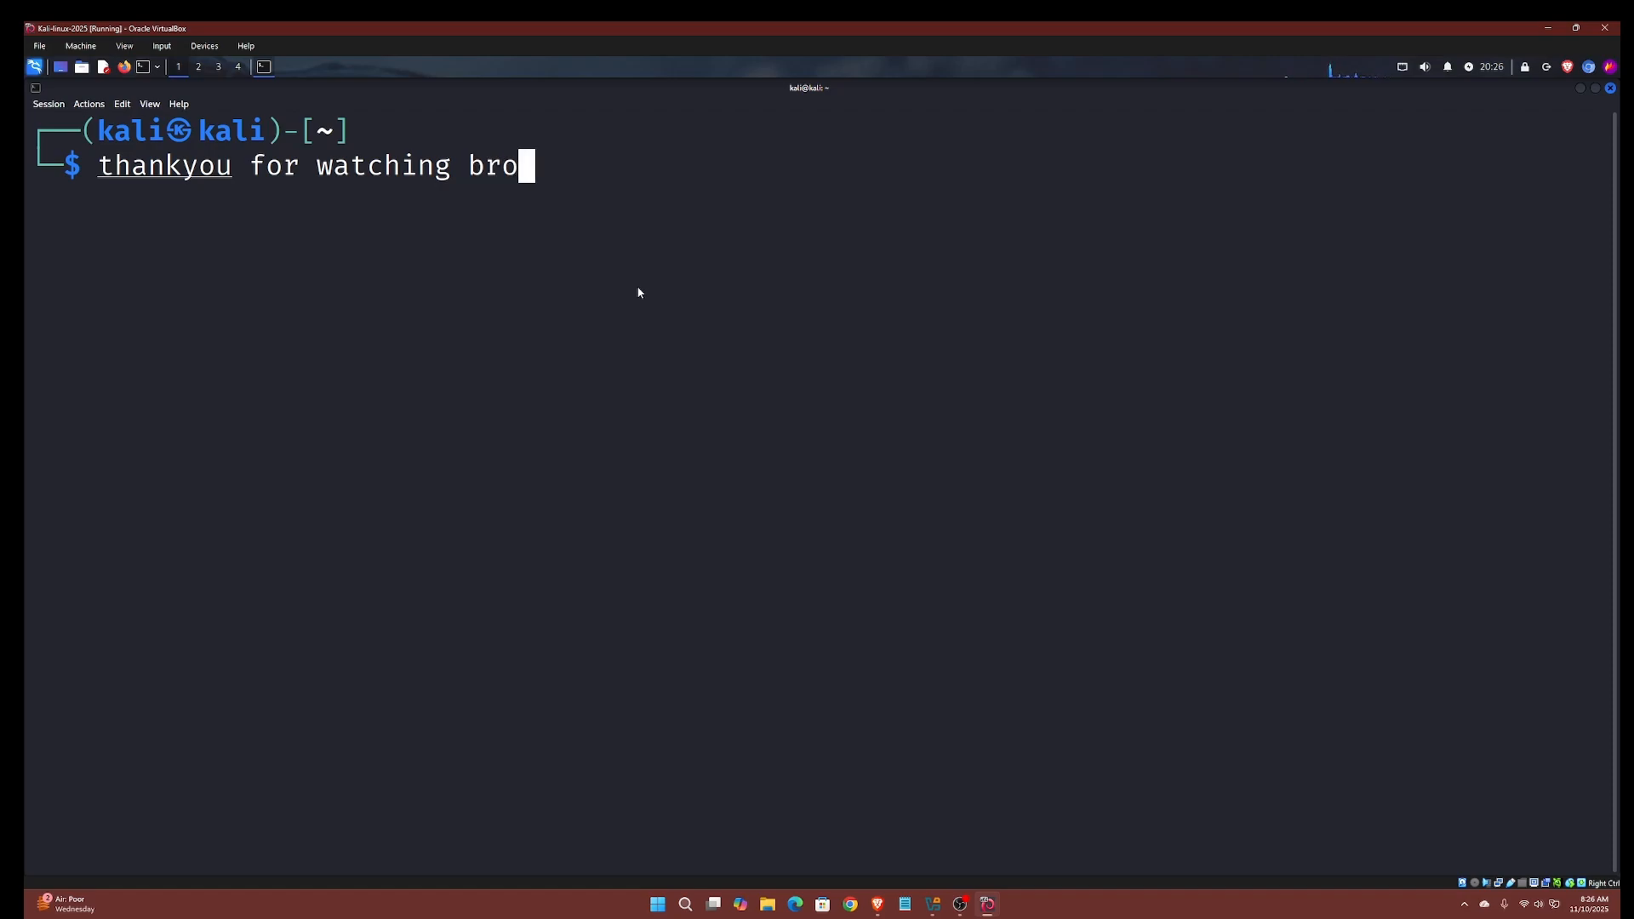